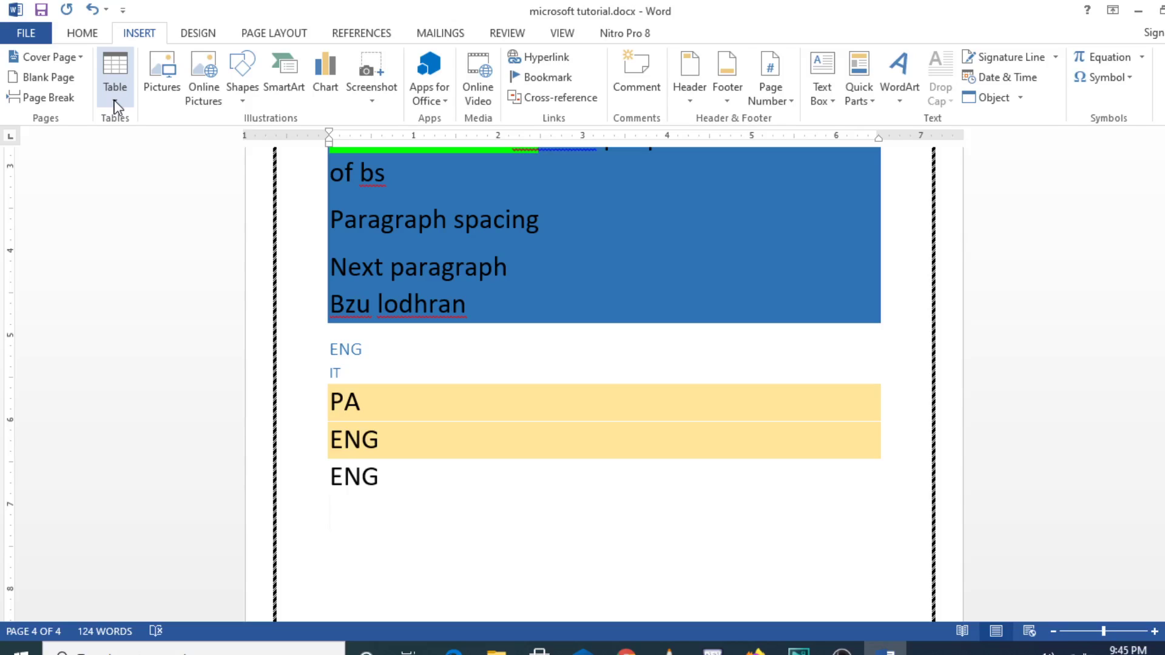
- Insert a table with 4 columns and 3 rows below the last ENG line
left_click(117, 107)
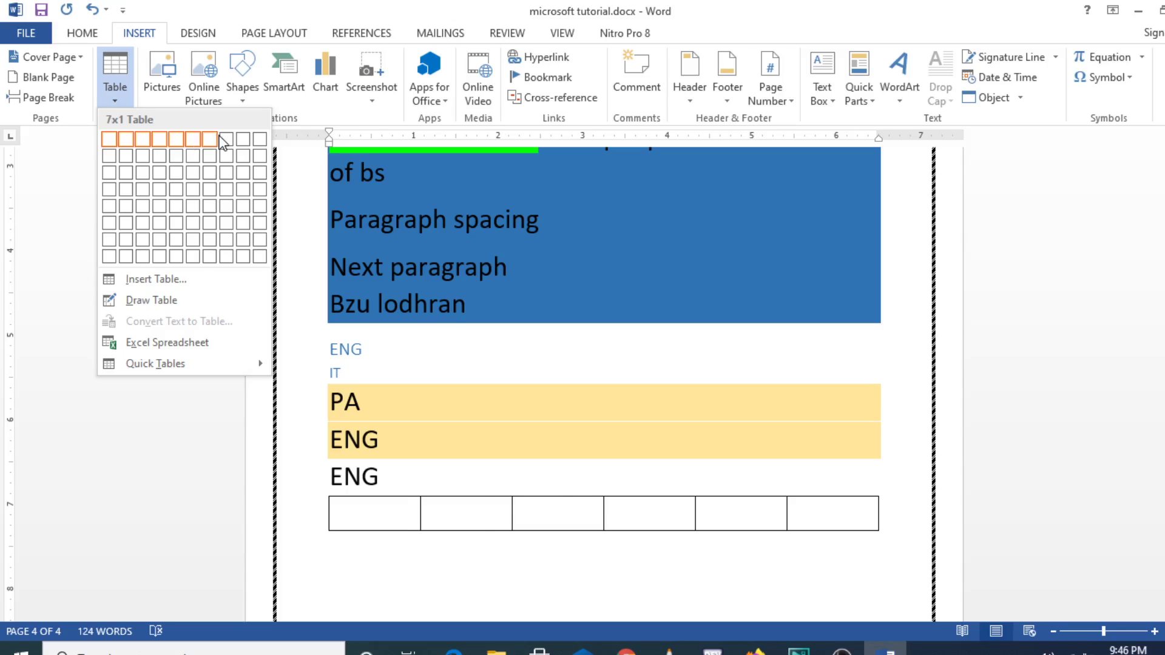
left_click(158, 170)
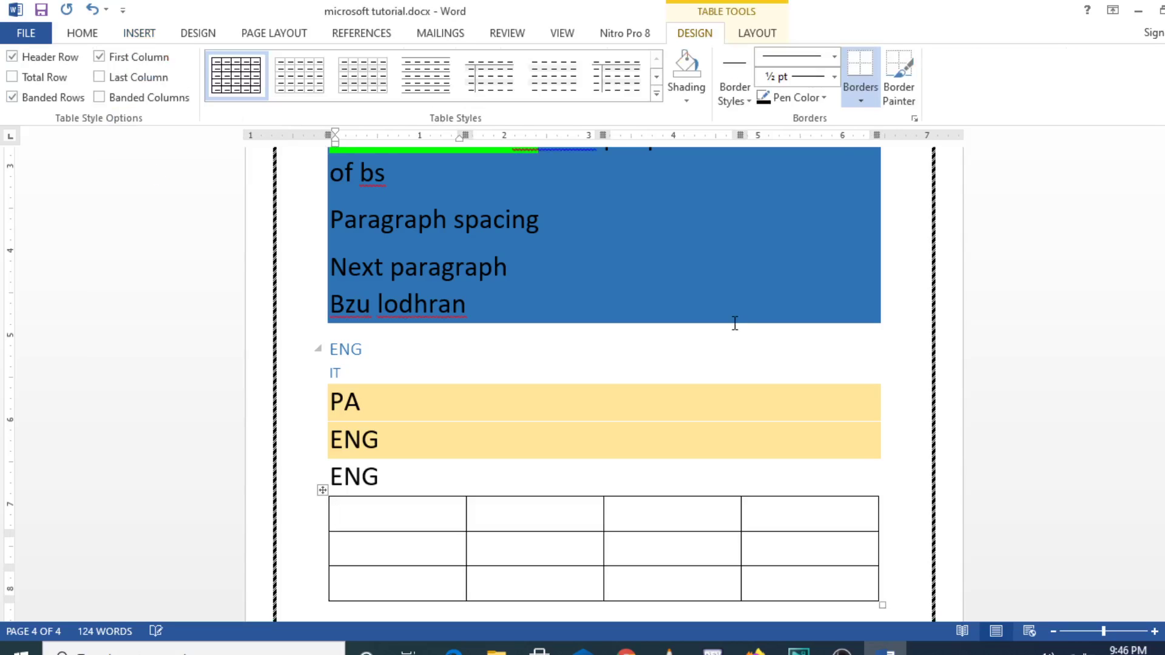
scroll(607, 364, "up", 2)
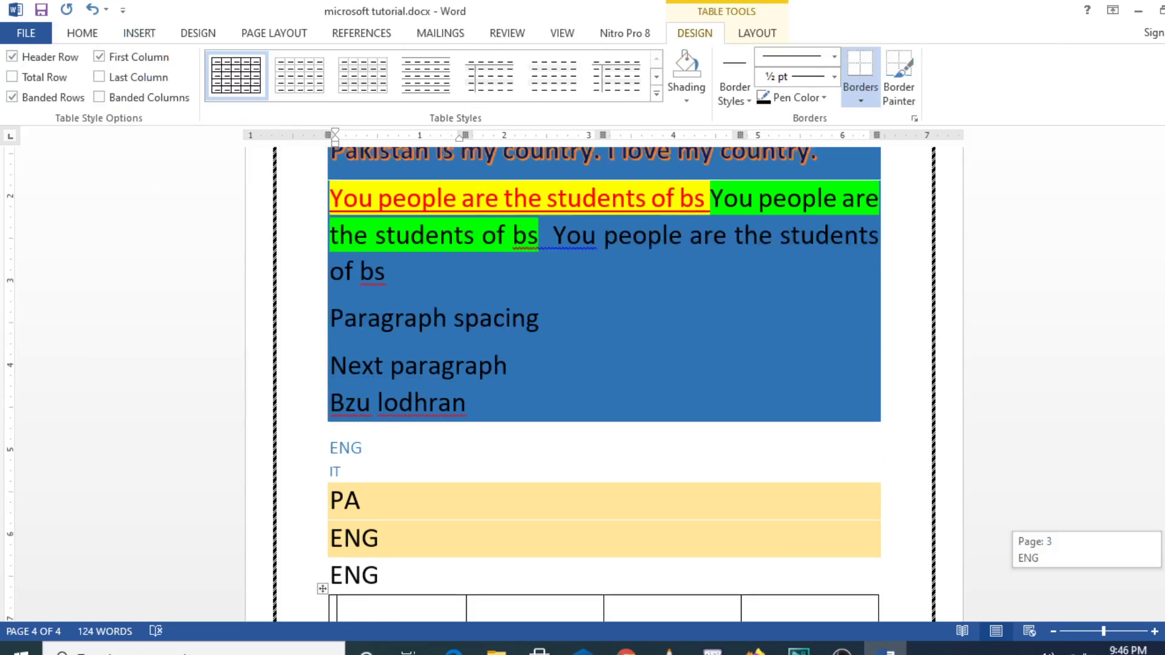
scroll(605, 365, "up", 2)
scroll(604, 364, "down", 6)
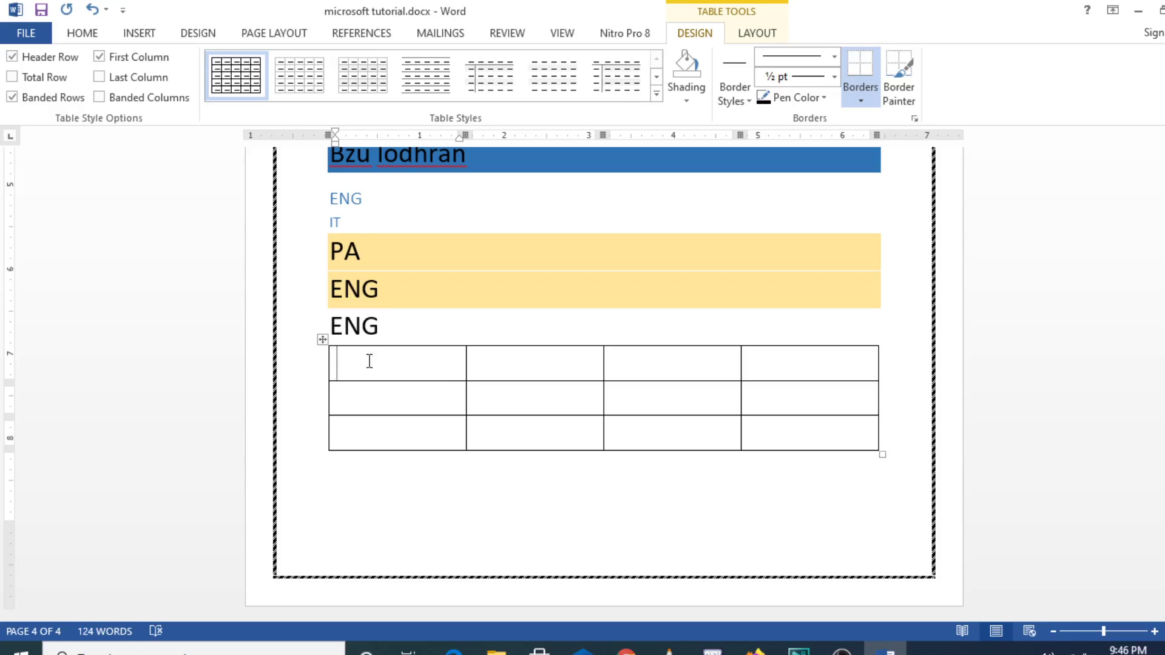
- Fill the table's first row with 1, 2, 3 and 4
type("1")
left_click(506, 370)
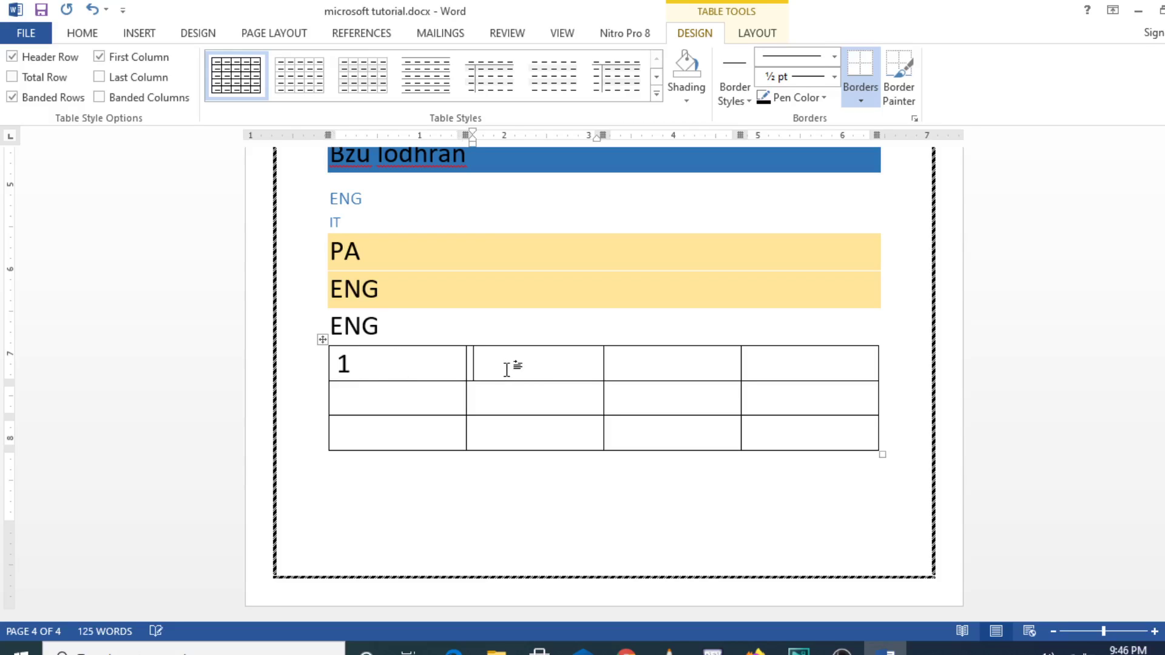
type("2")
left_click(637, 367)
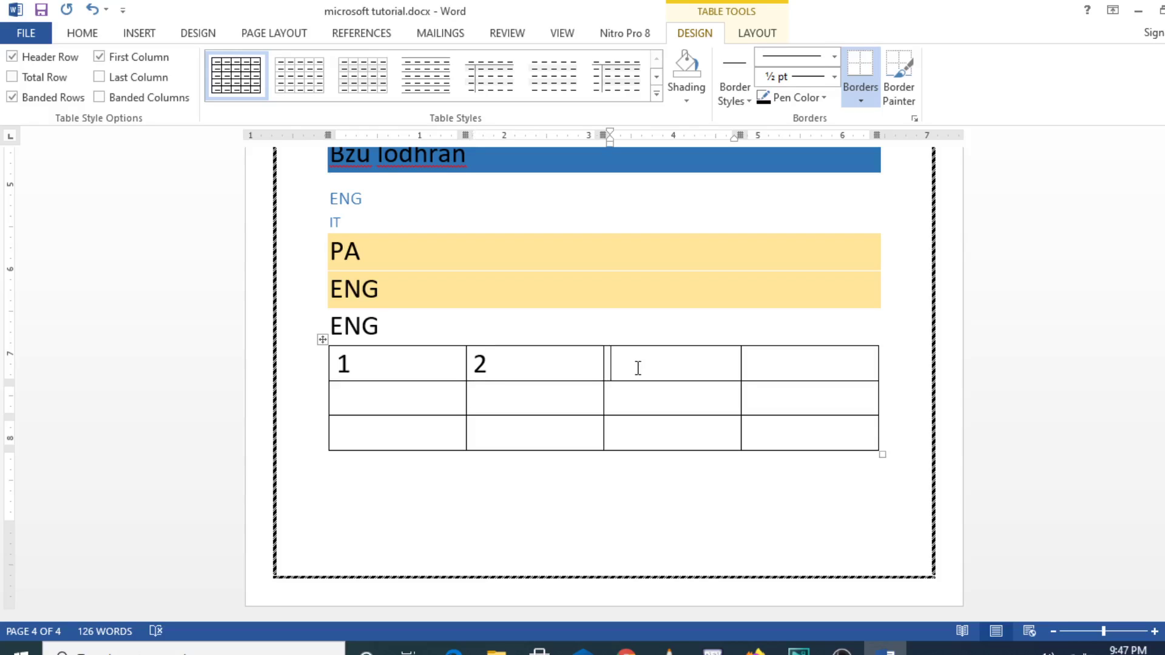
type("3")
left_click(775, 365)
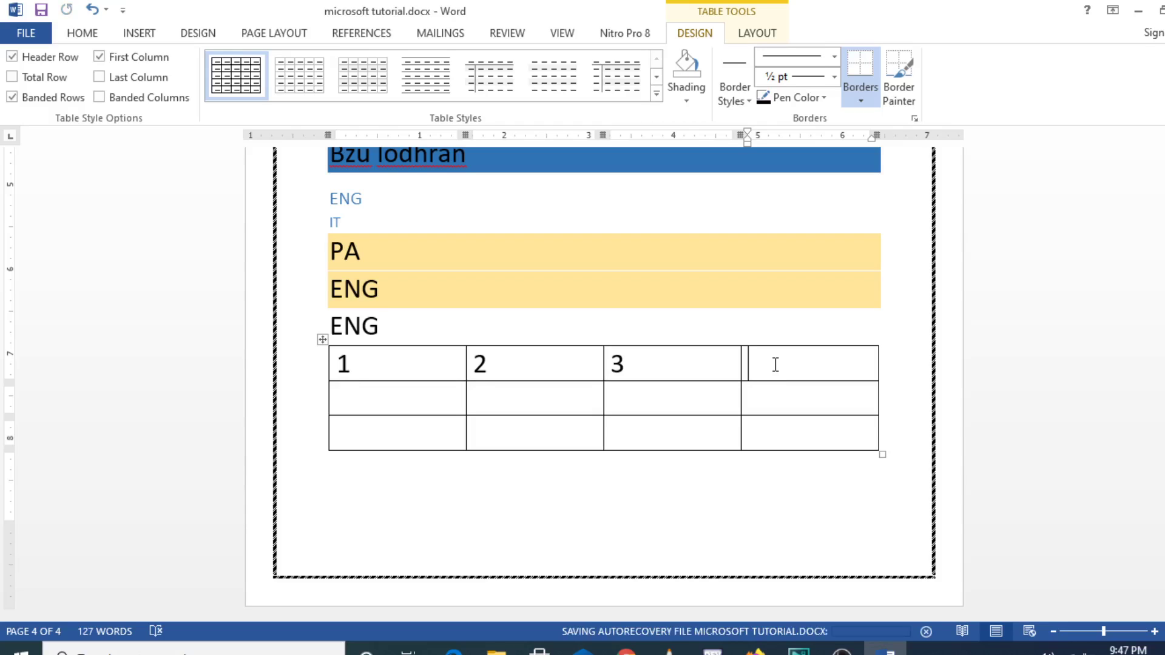
type("4")
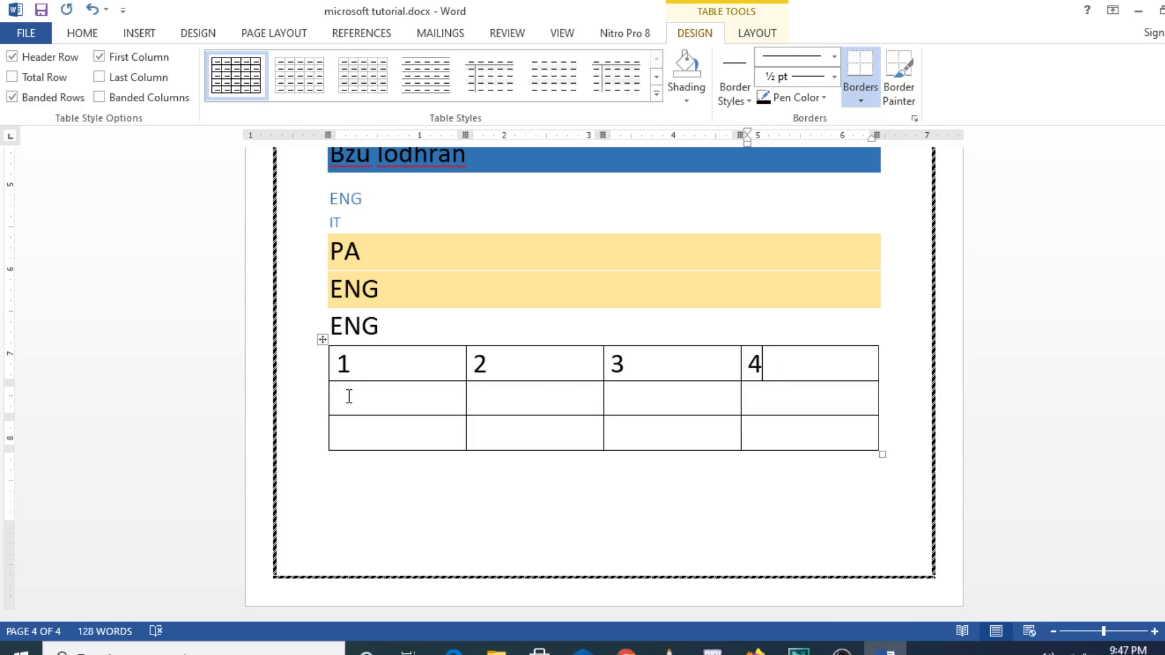
- Enter 2 and 3 in the second and third rows of the table's first column
left_click(349, 396)
type("2")
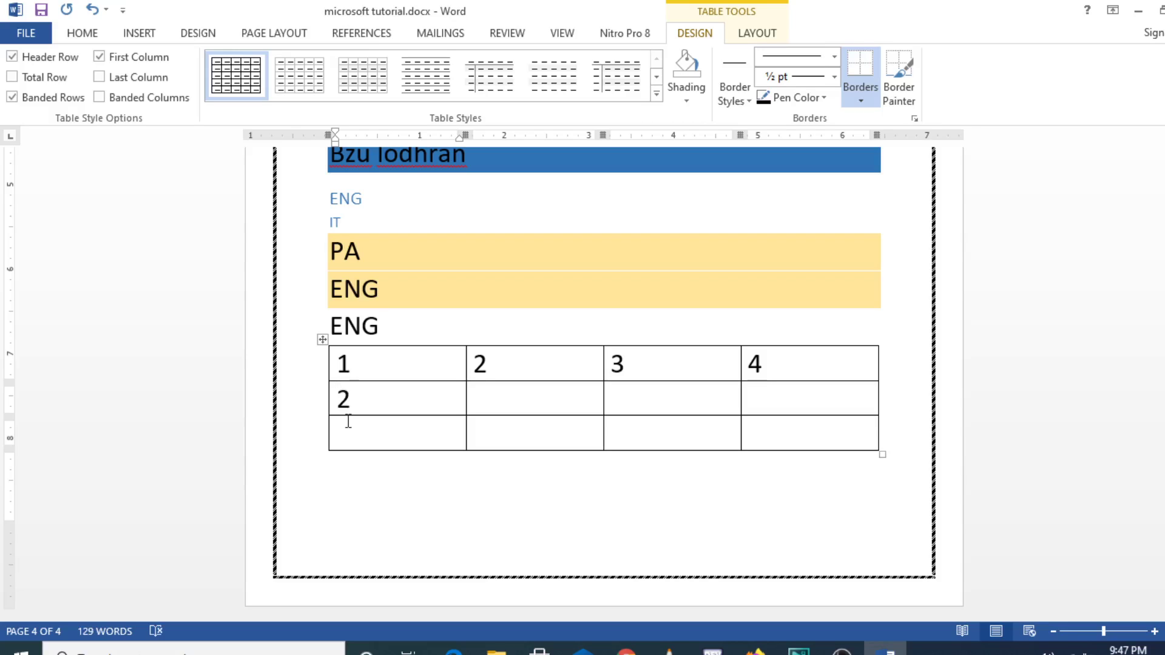
left_click(359, 434)
type("3")
- Undo all the cell entries and the insertion of the table
key("ctrl+z")
key("ctrl+z")
key("ctrl+z")
key("ctrl+z")
key("ctrl+z")
key("ctrl+z")
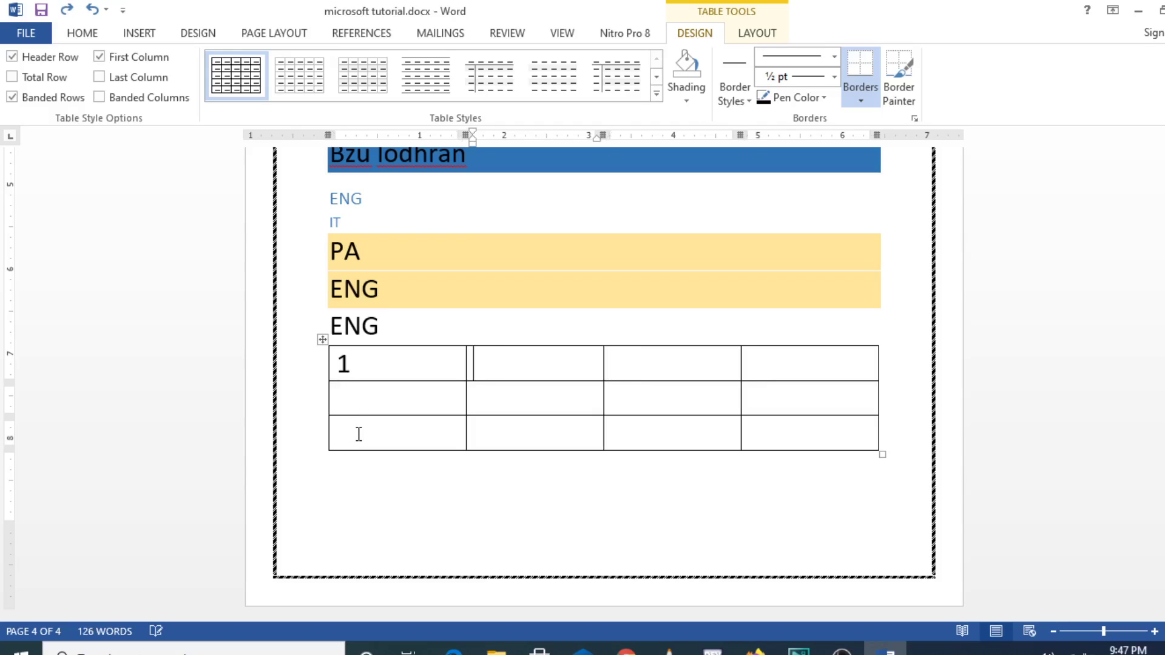
key("ctrl+z")
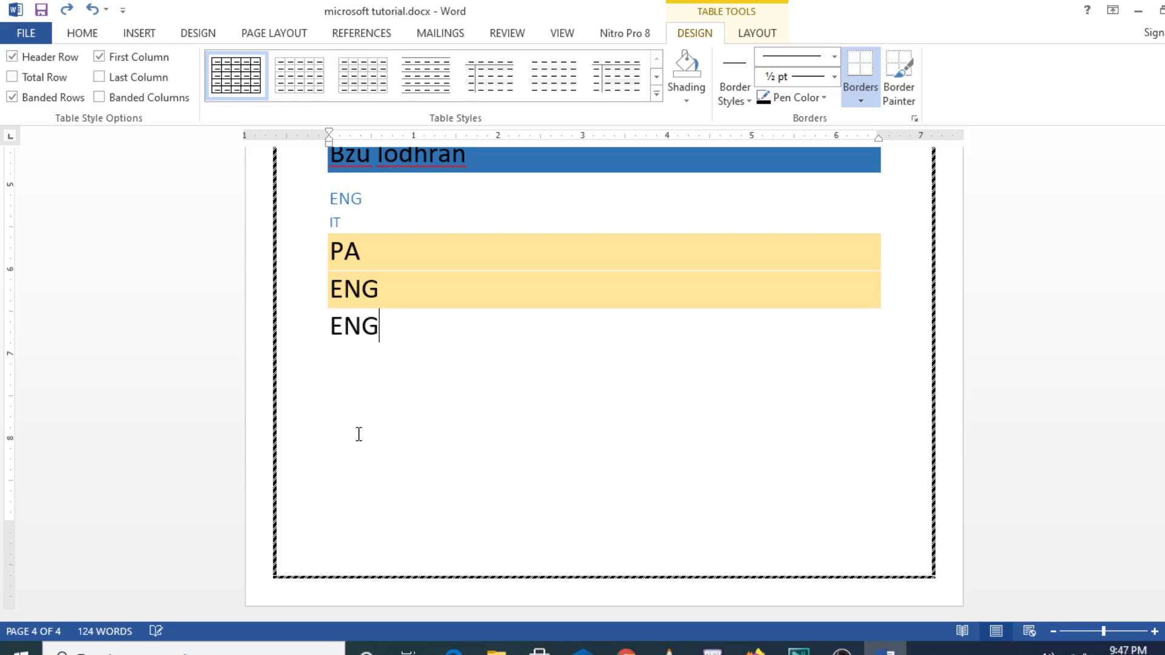
- Add empty paragraphs after the last ENG line until the text cursor is on a new page
key("Return")
key("Return")
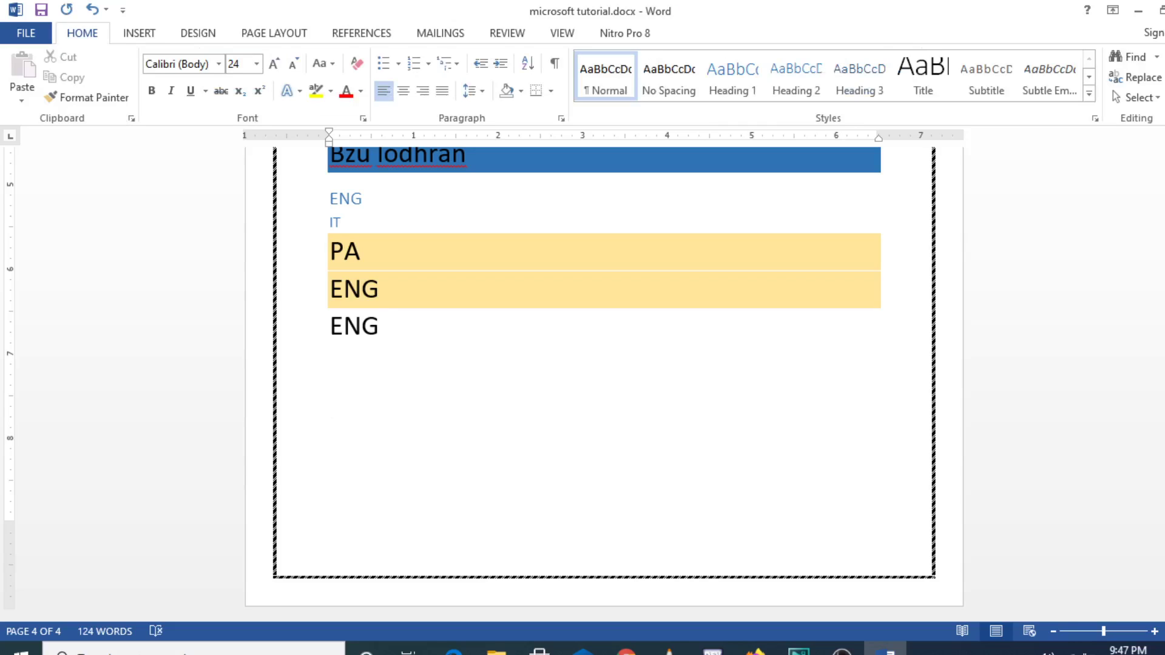
key("Return")
key("Return")
key("Return")
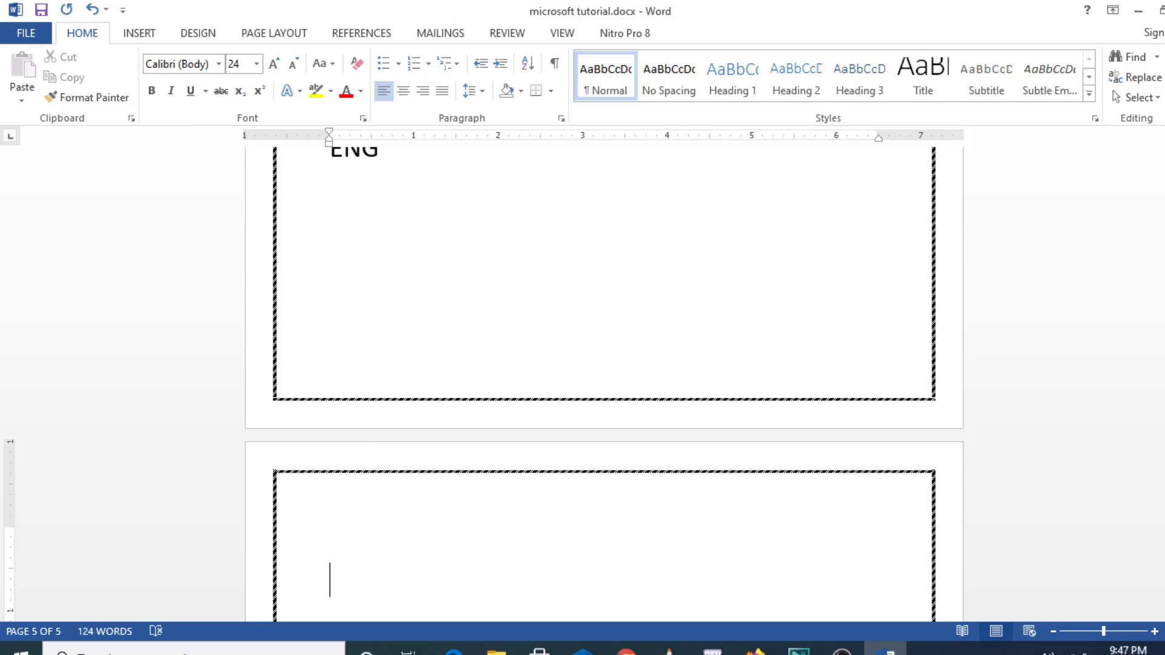
scroll(604, 382, "down", 5)
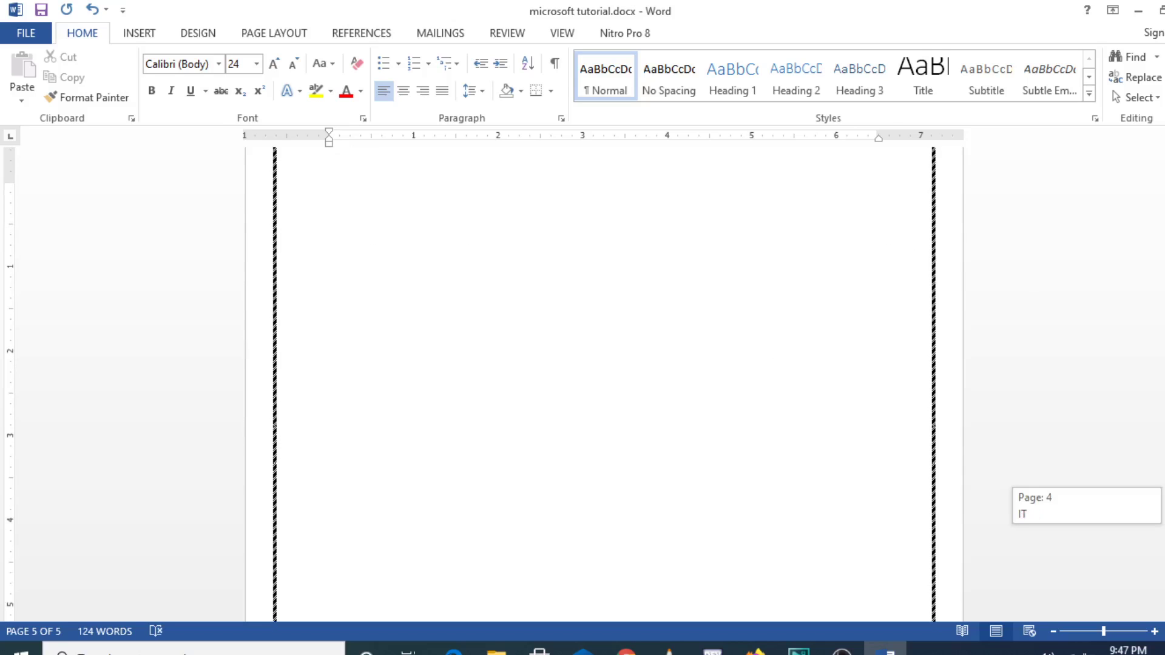
scroll(604, 383, "up", 10)
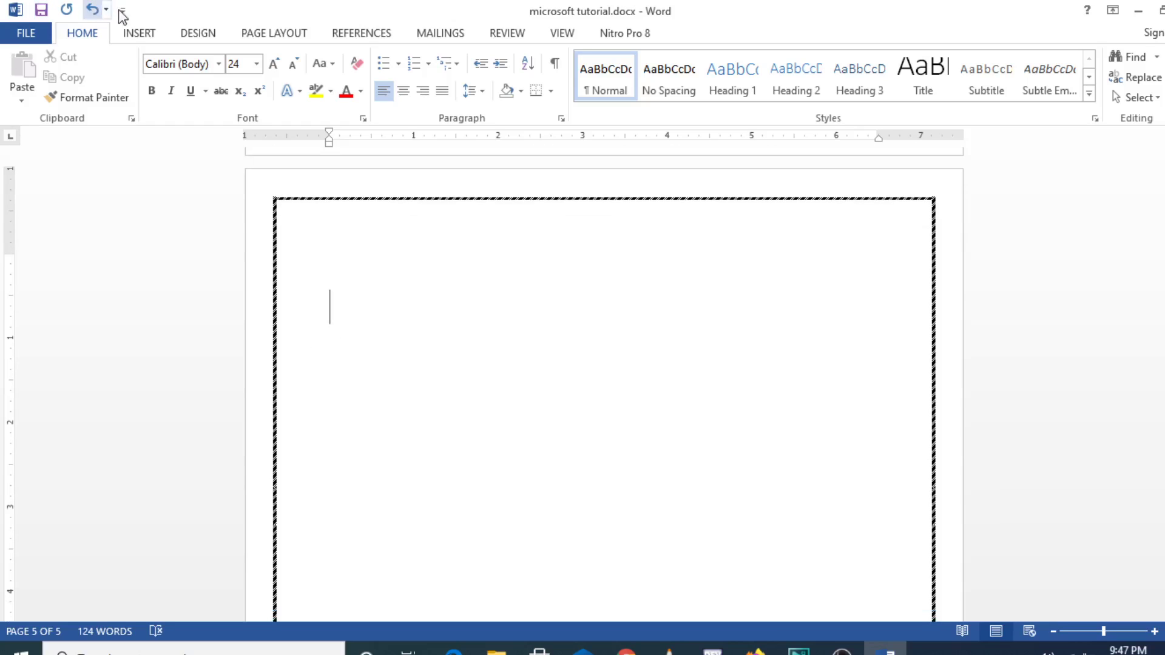
- Insert a table with 5 columns and 2 rows on the blank page, using the table size dialog and automatic fixed column width
left_click(144, 34)
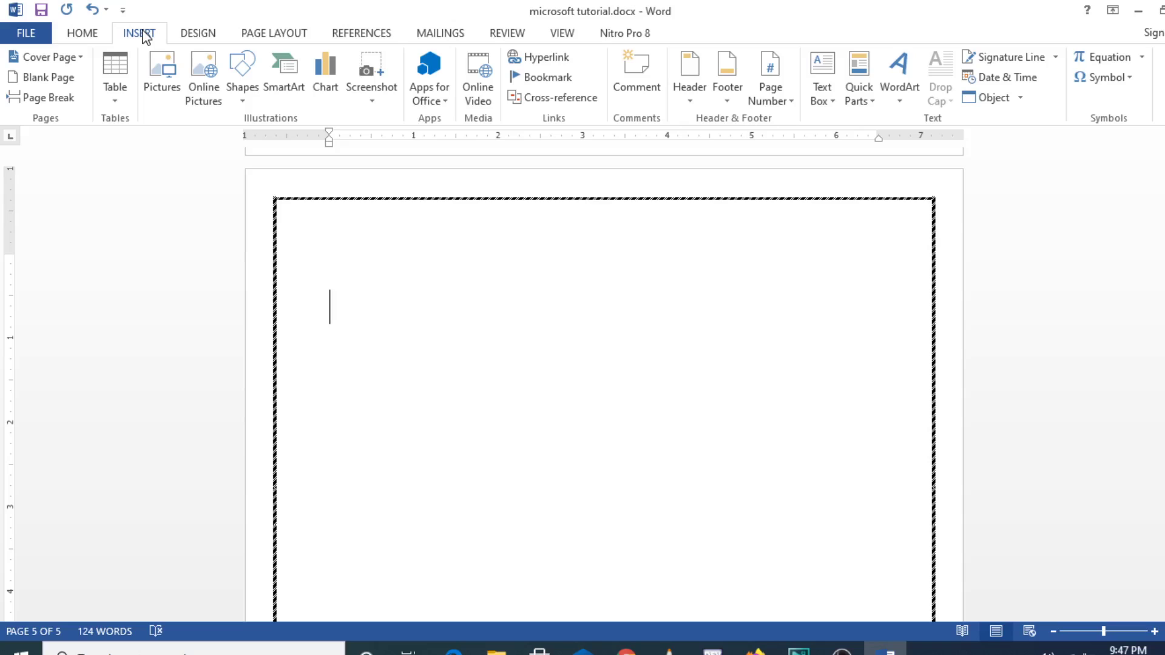
left_click(116, 101)
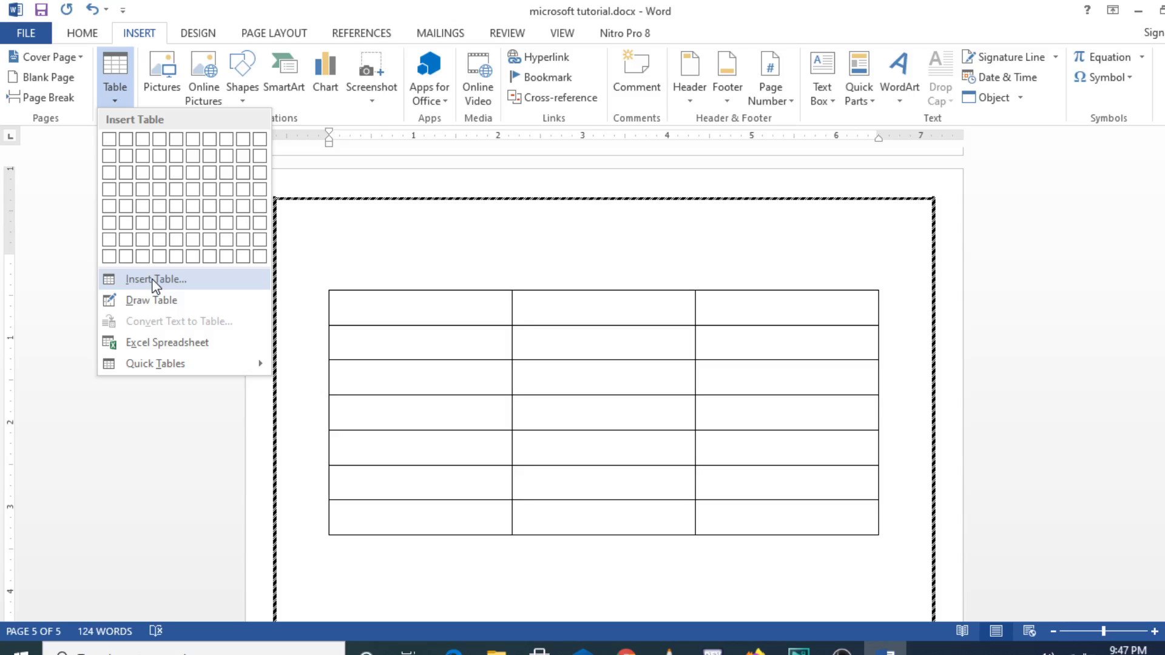
left_click(152, 278)
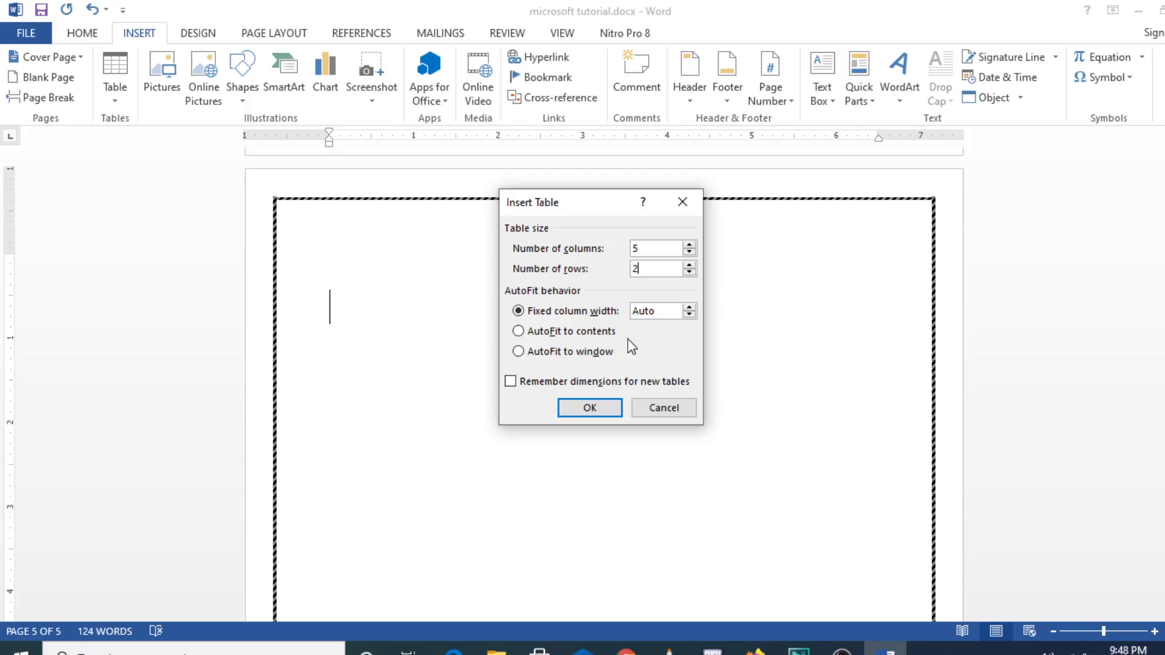
left_click(612, 408)
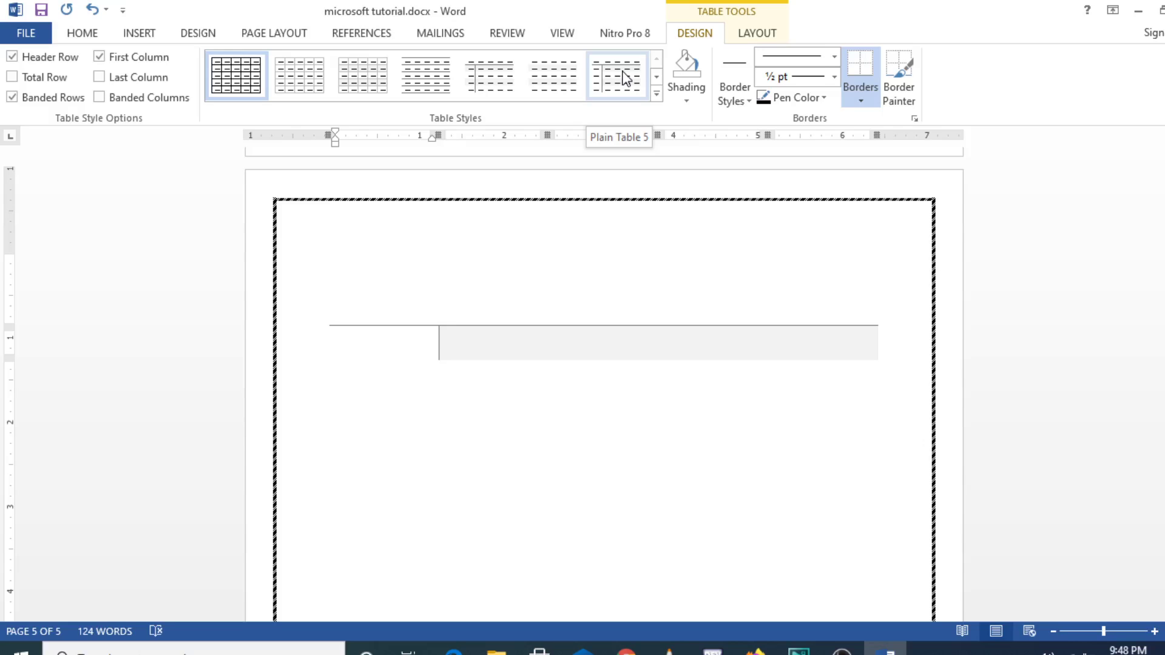
- Browse the table style gallery without applying a style, and undo the table insertion
left_click(657, 94)
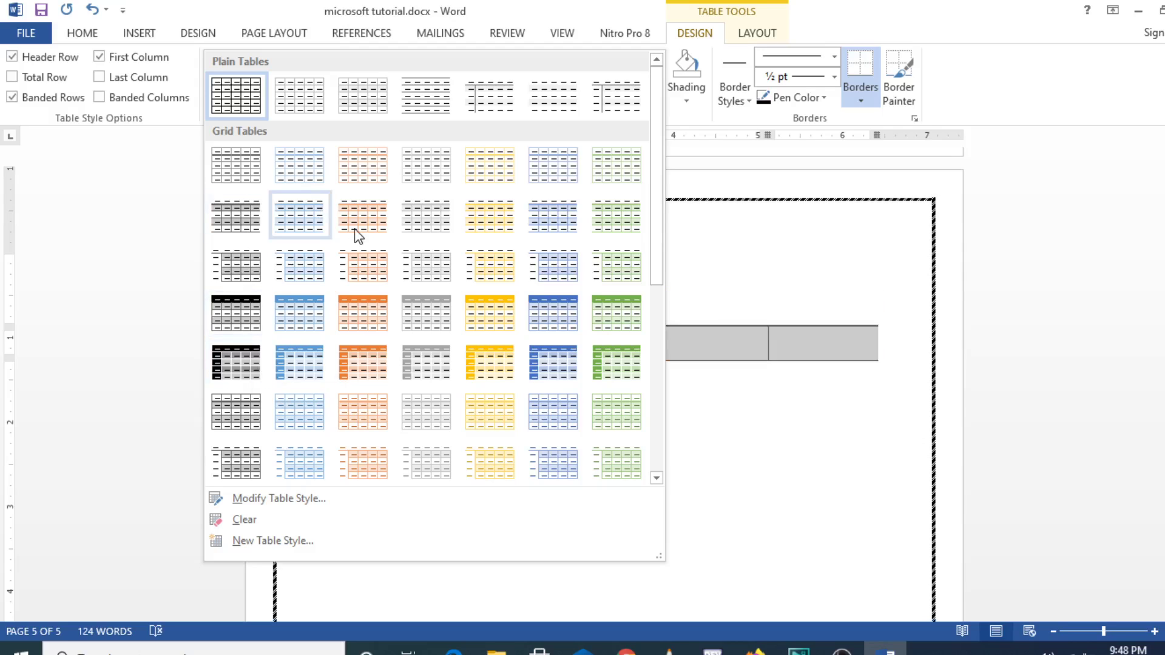
left_click(862, 232)
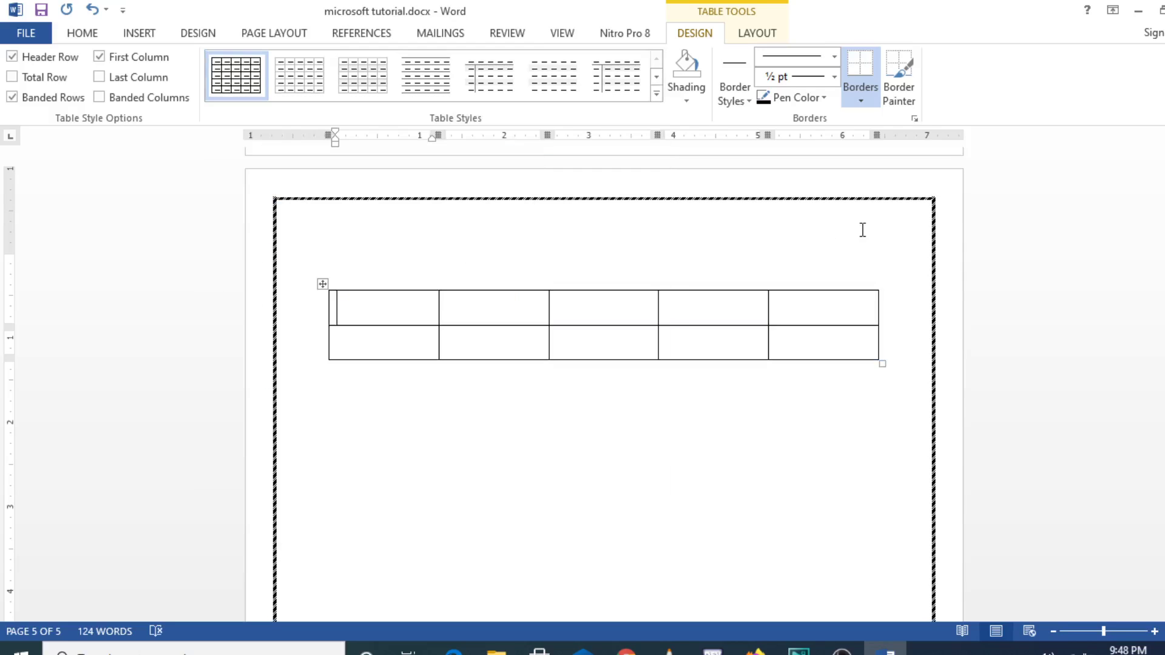
key("ctrl+z")
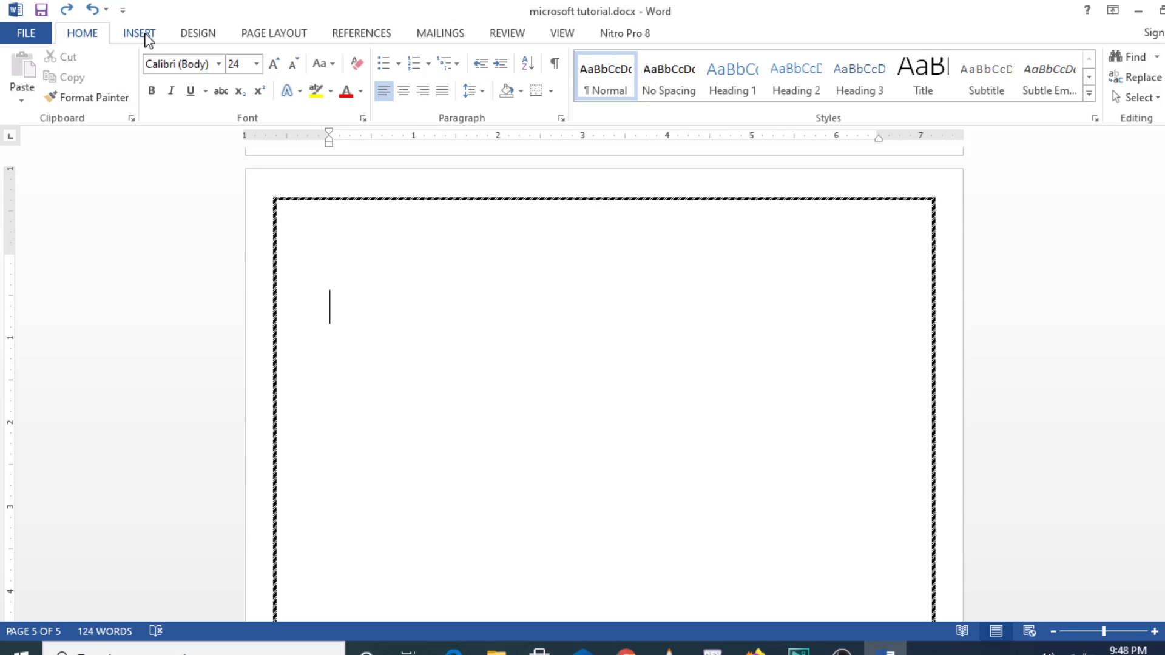
- Draw a single-cell table about 3.31" wide near the top of the blank page with the Draw Table tool
left_click(146, 37)
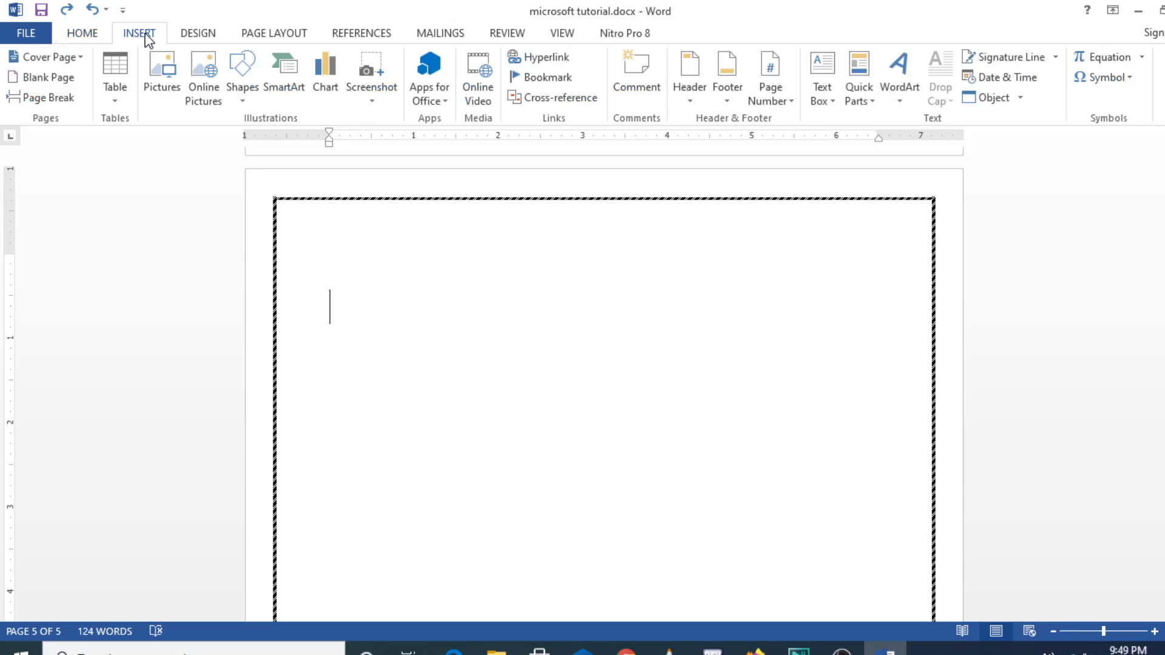
left_click(117, 102)
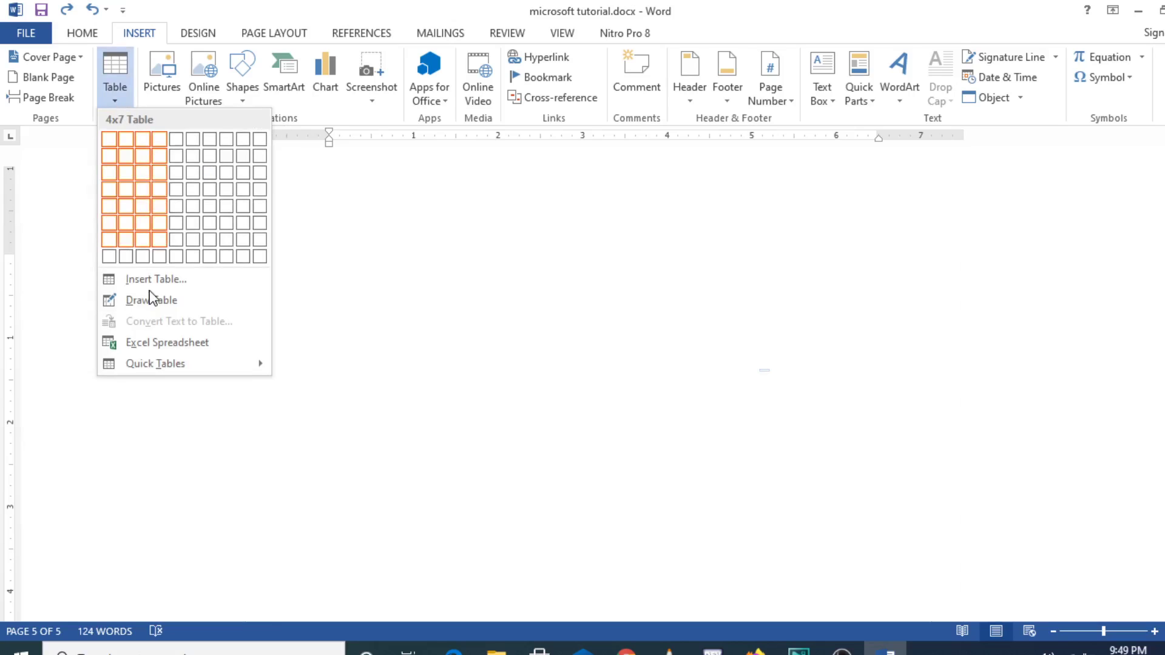
left_click(151, 300)
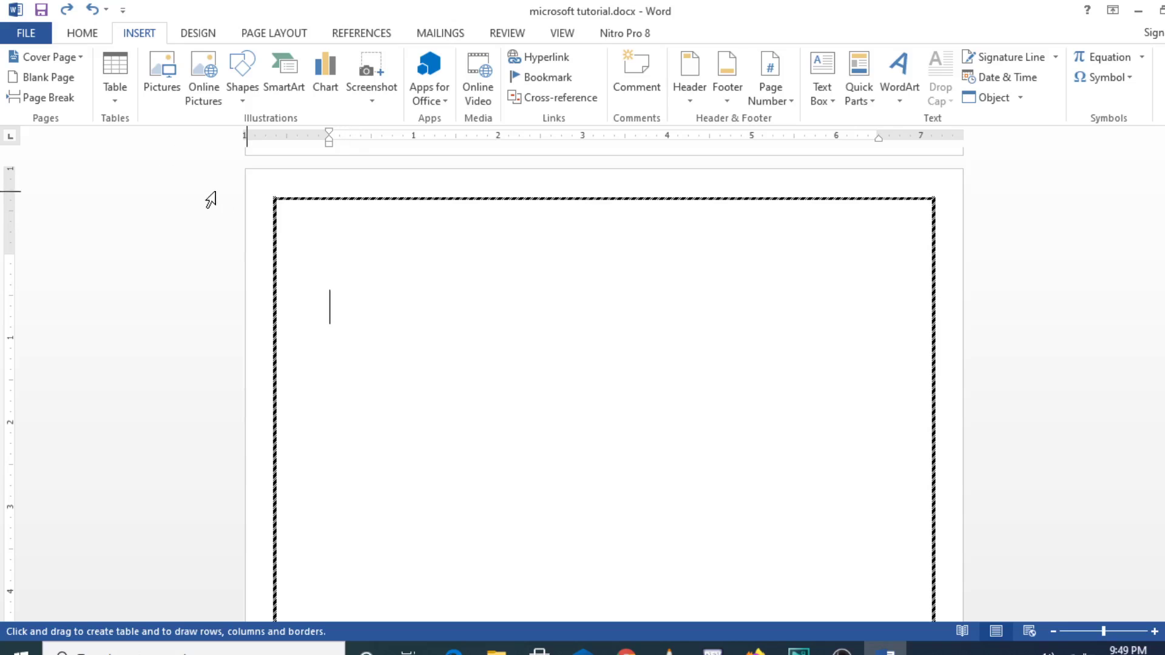
left_click(117, 101)
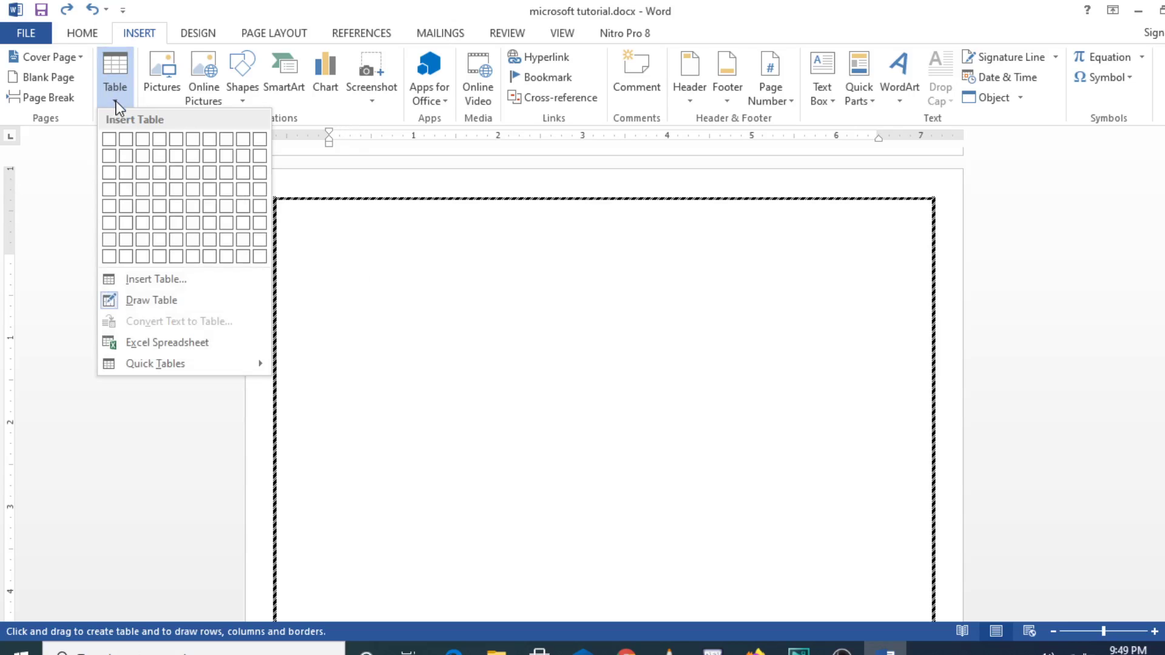
left_click(164, 304)
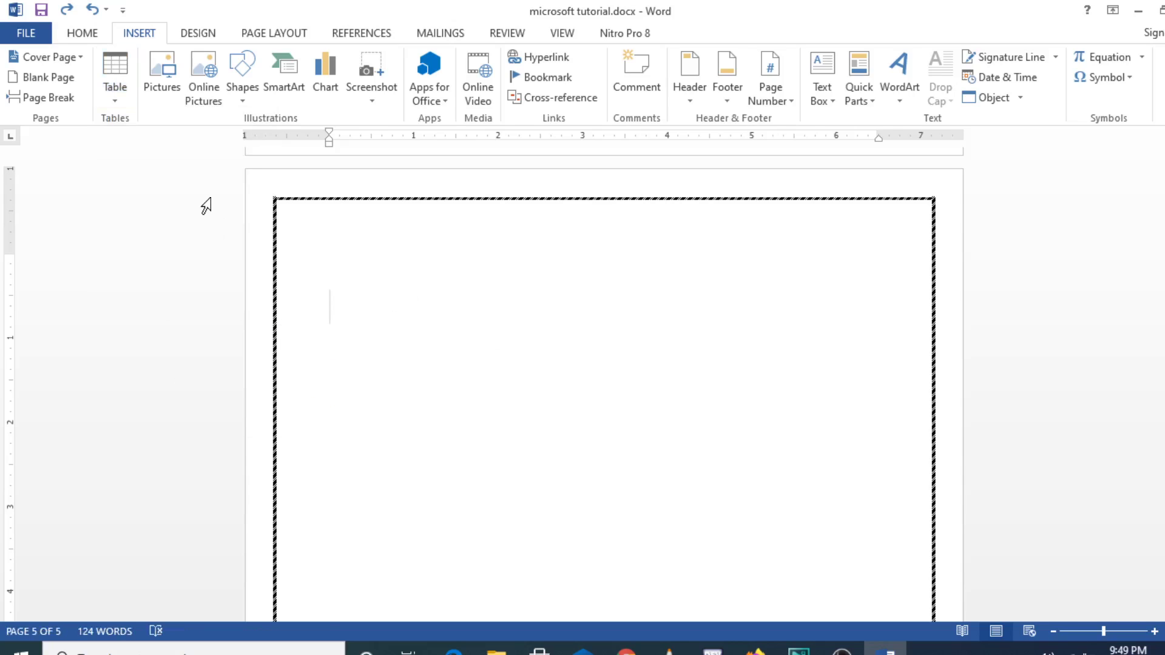
left_click(119, 100)
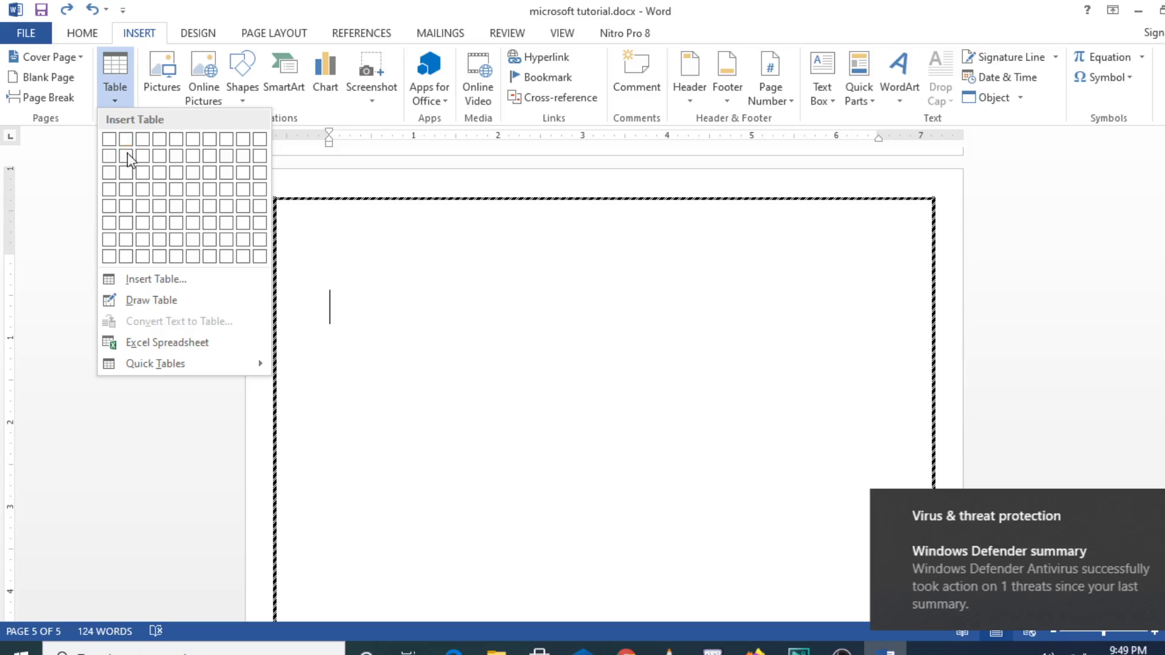
left_click(156, 299)
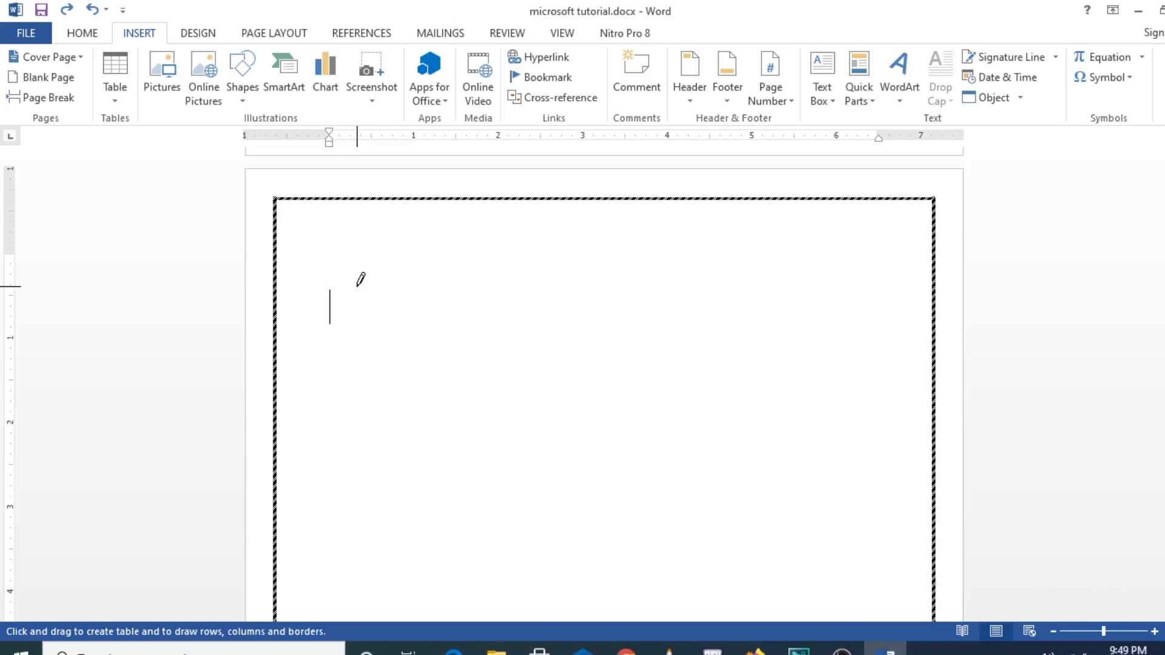
mouse_move(339, 289)
left_mouse_down()
mouse_move(530, 279)
mouse_move(625, 283)
mouse_move(603, 289)
mouse_move(617, 290)
left_mouse_up()
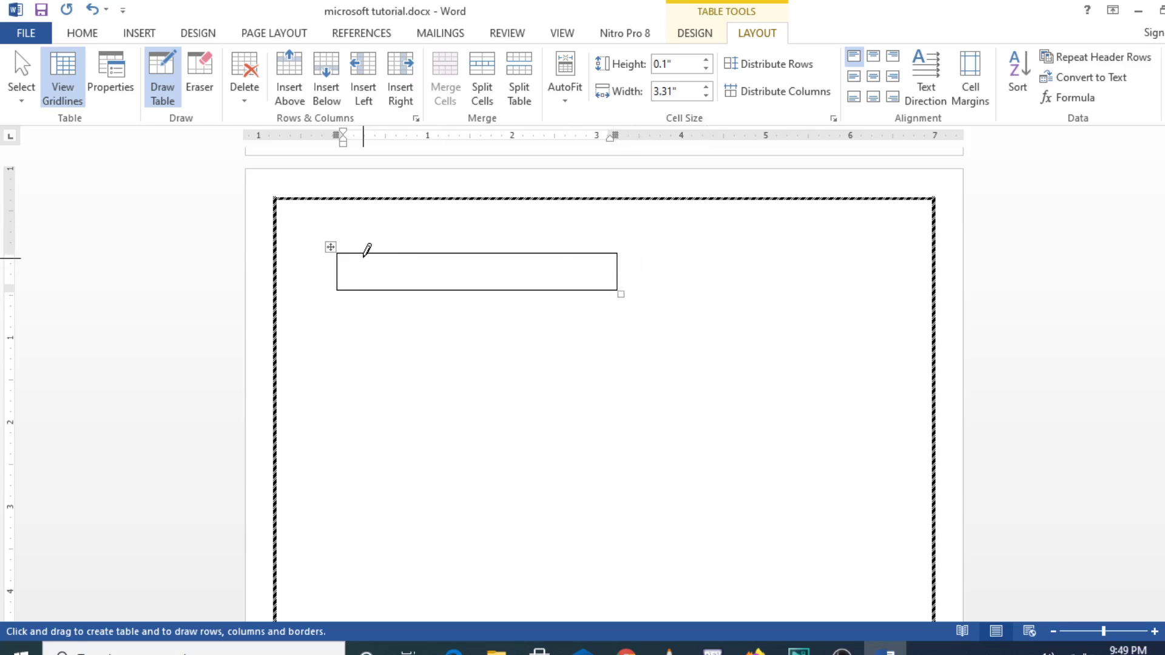
- Divide the drawn table into three columns, split the third column into two rows, and halve its lower cell vertically
left_click_drag(393, 254, 394, 282)
left_click_drag(460, 253, 460, 286)
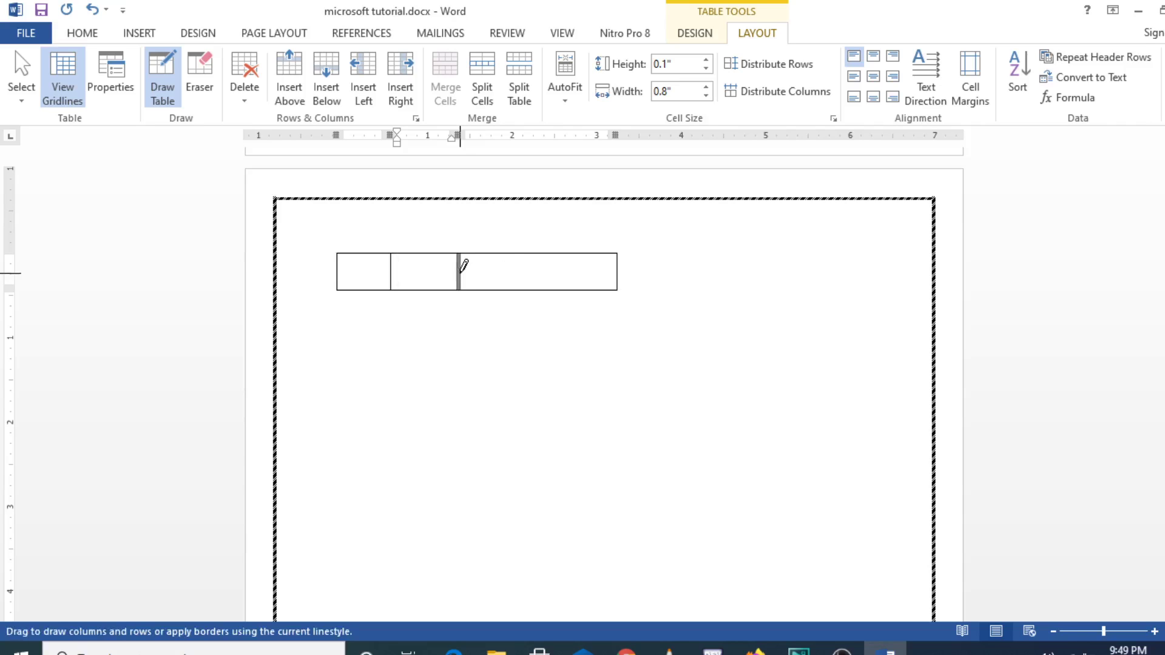
left_click_drag(459, 274, 585, 263)
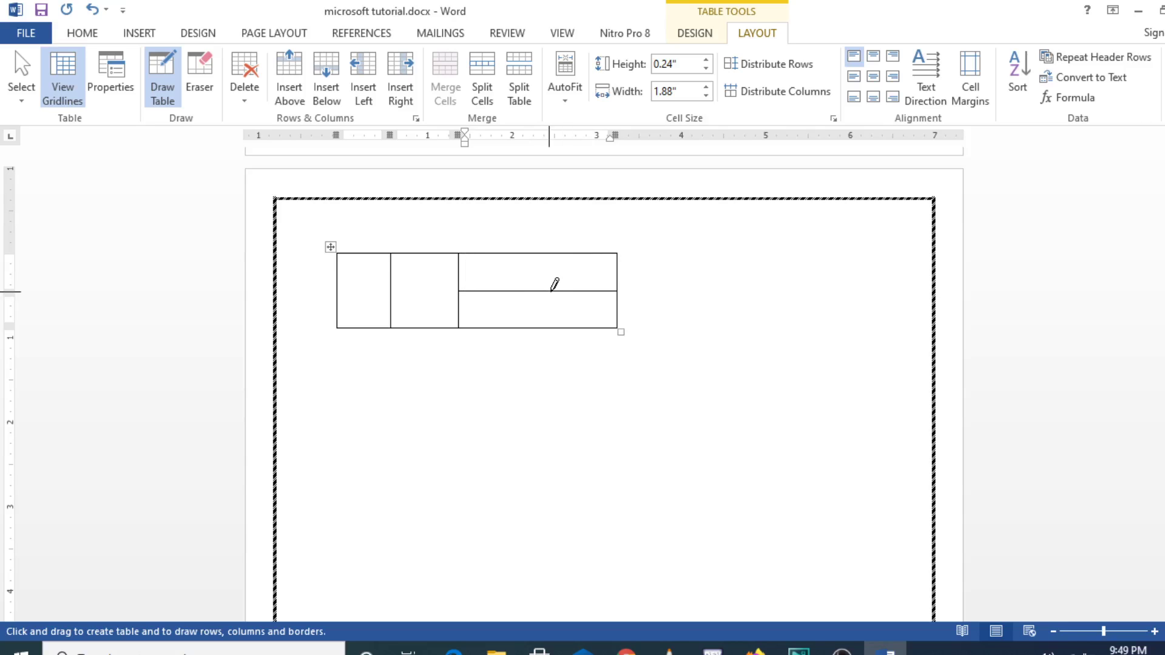
left_click_drag(542, 290, 540, 333)
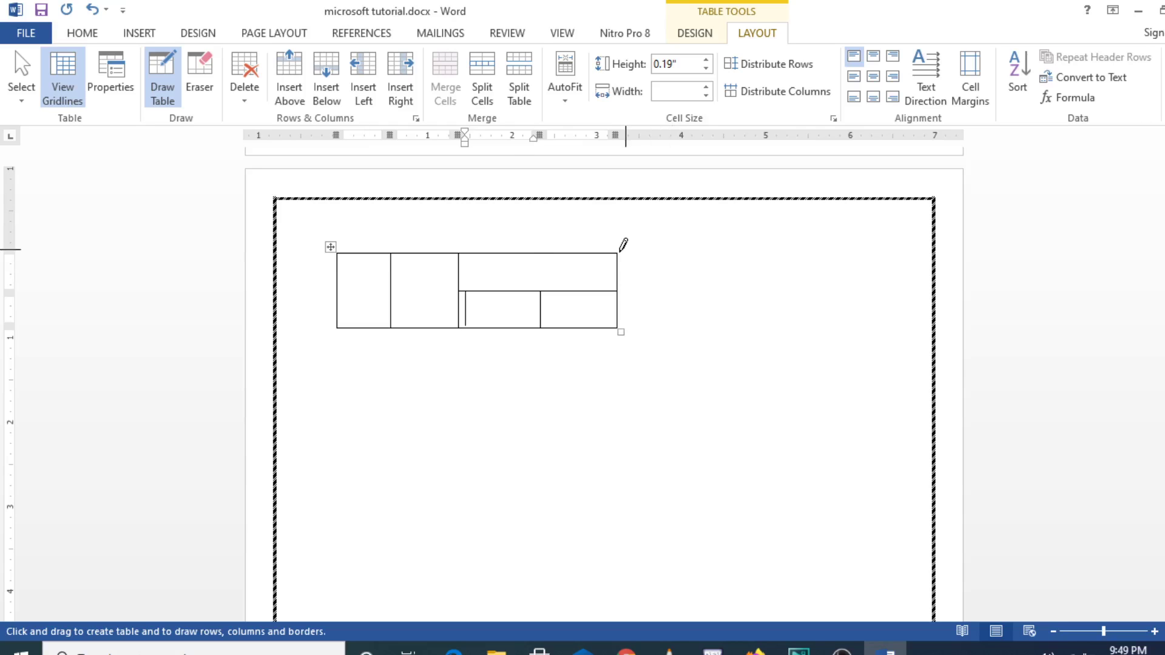
- Draw a vertically split cell off the table's upper-right corner and extend the row line across the first two columns
left_click_drag(617, 251, 681, 250)
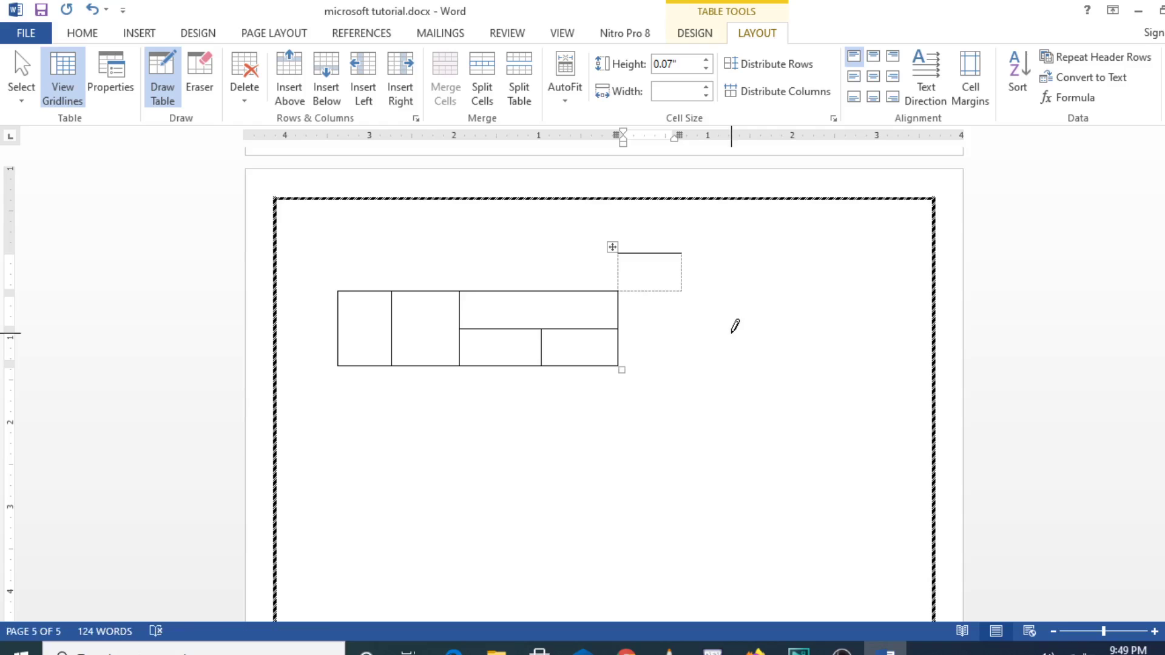
left_click_drag(659, 255, 654, 283)
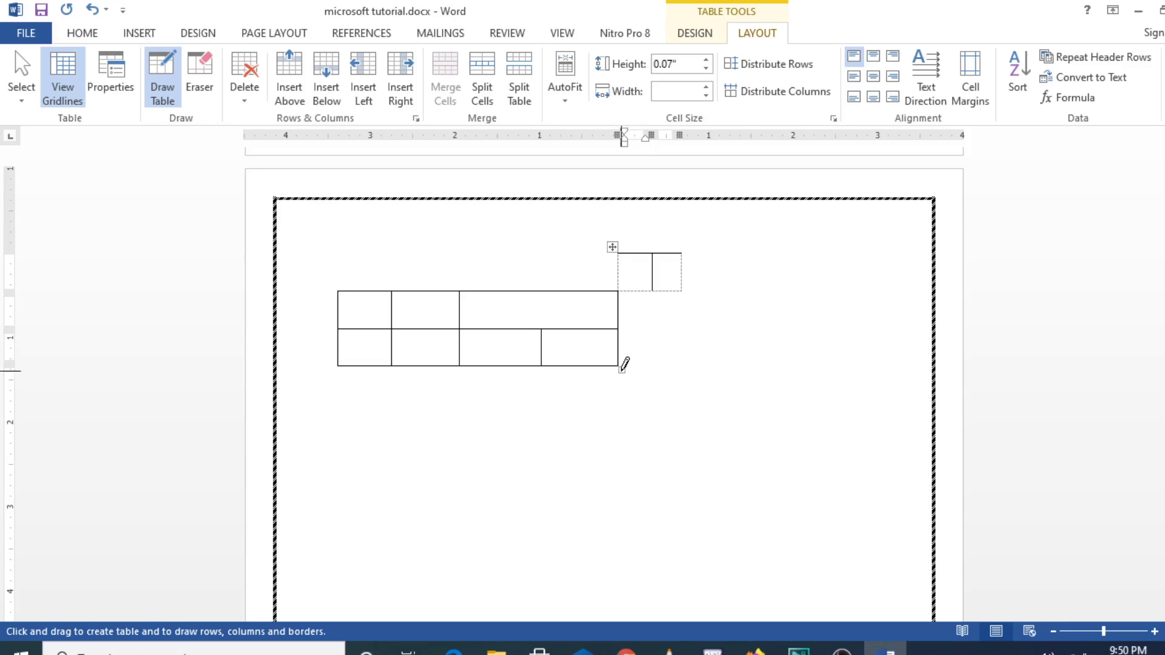
- Draw a cell about 1.1" wide and 0.9" tall off the small split cell's upper-right corner, and split it vertically
mouse_move(681, 313)
left_mouse_down()
mouse_move(785, 364)
mouse_move(778, 382)
left_mouse_up()
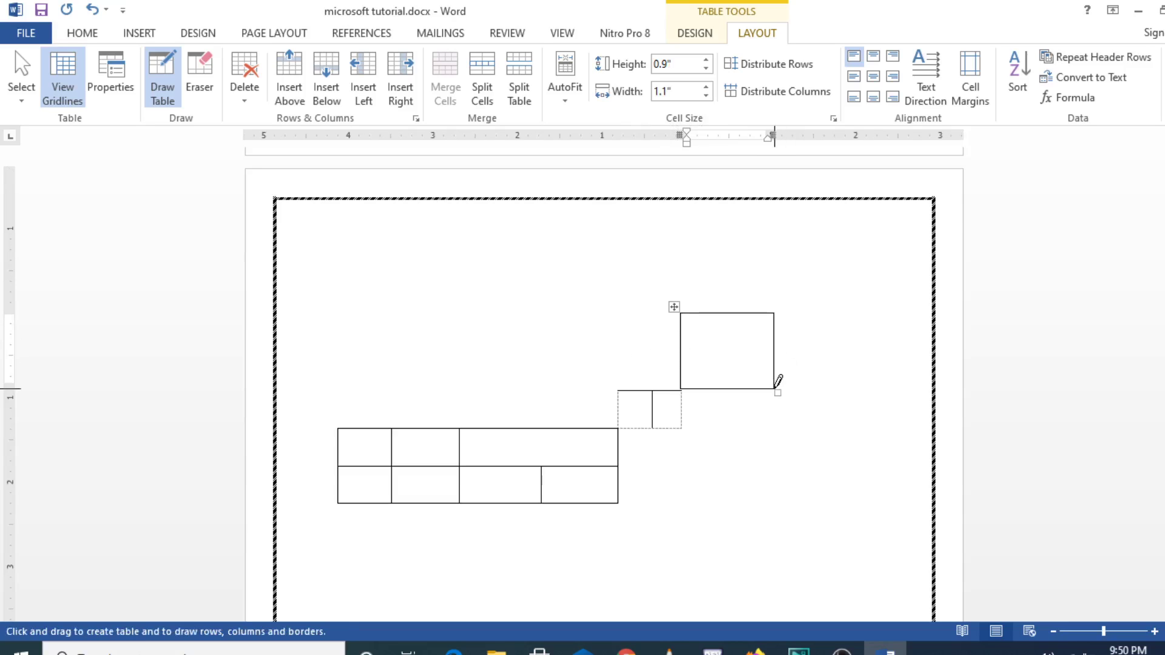
left_click_drag(723, 310, 731, 364)
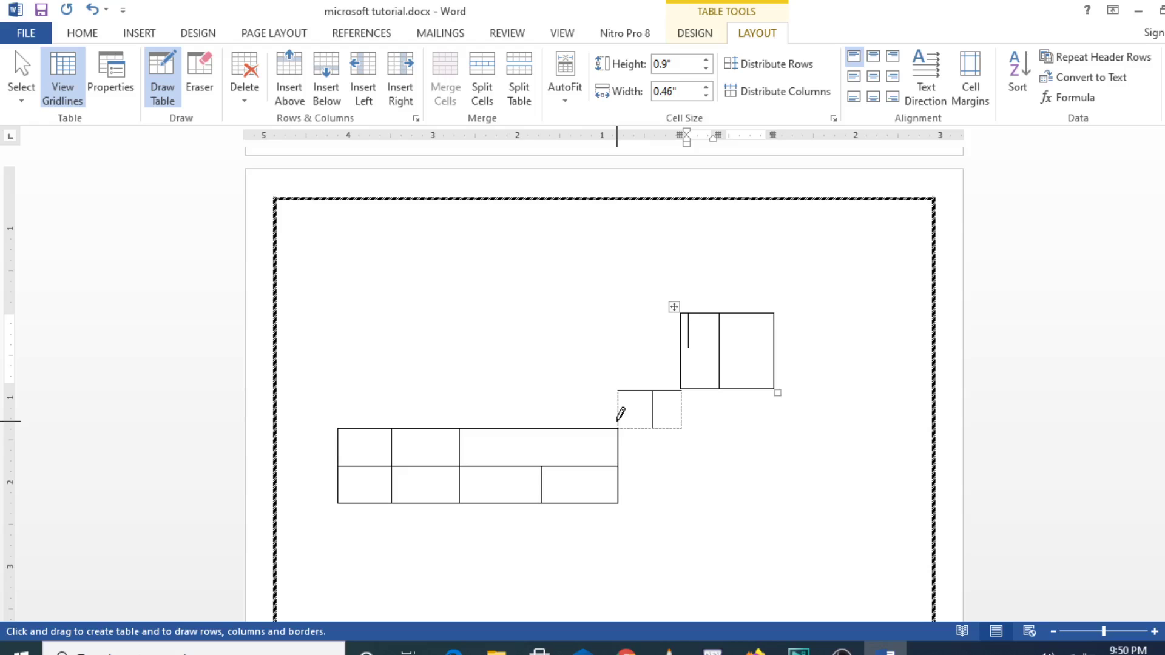
- Undo all the hand-drawn cells and lines back to a blank page
key("ctrl+z")
key("ctrl+z")
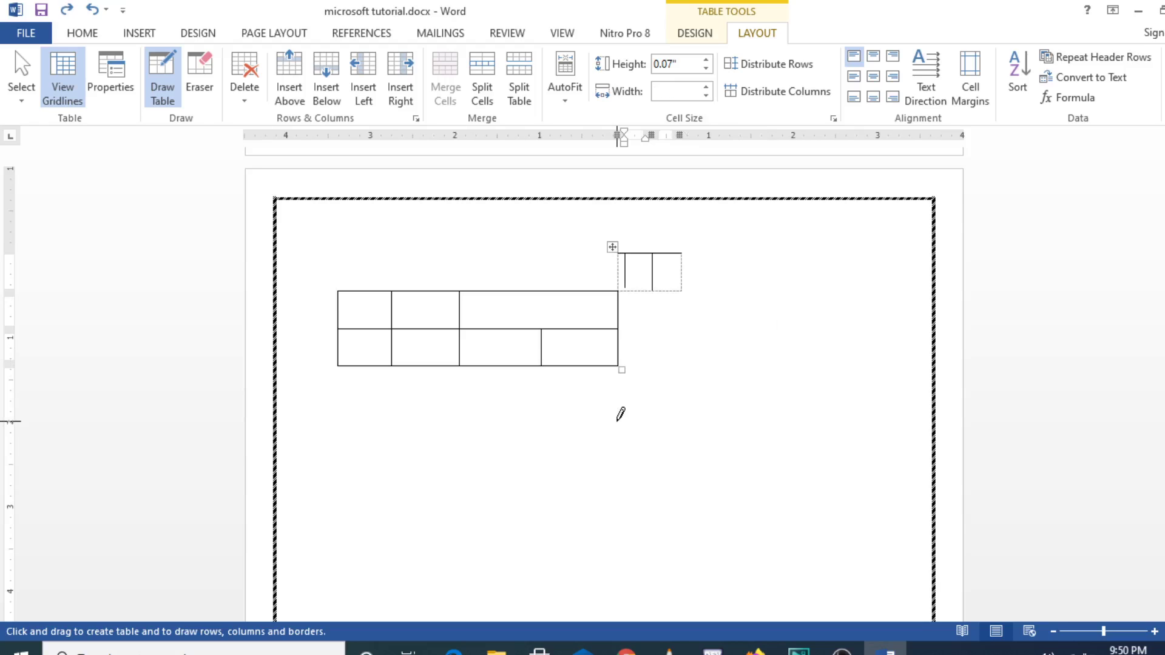
key("ctrl+z")
key("ctrl+z")
key("ctrl+z")
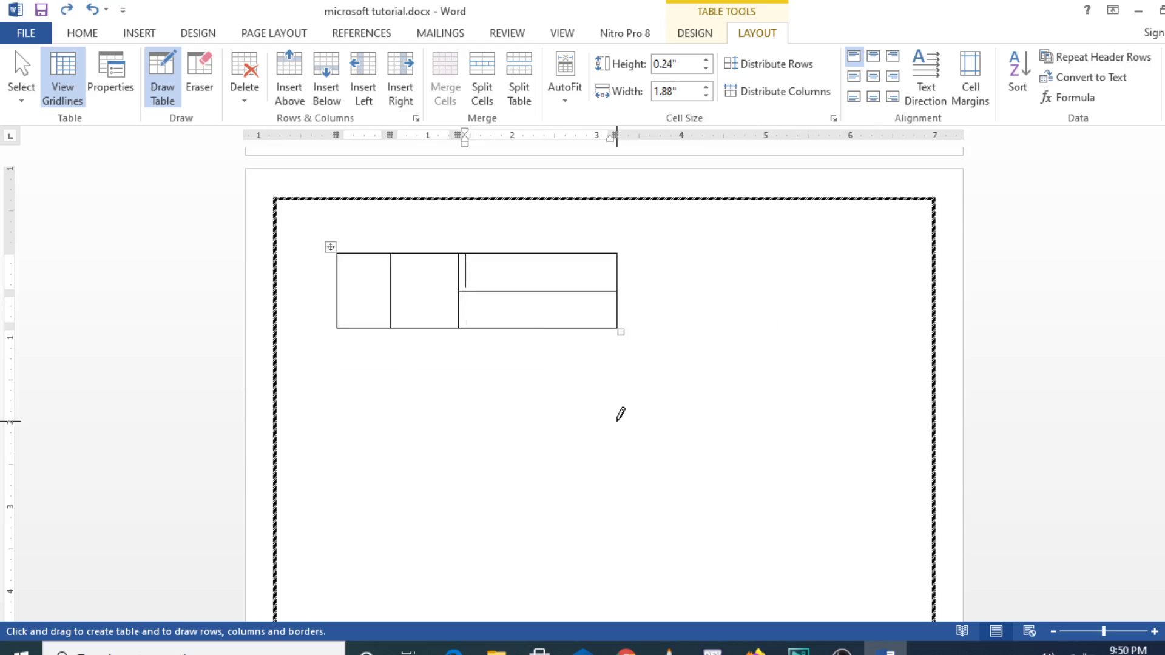
key("ctrl+z")
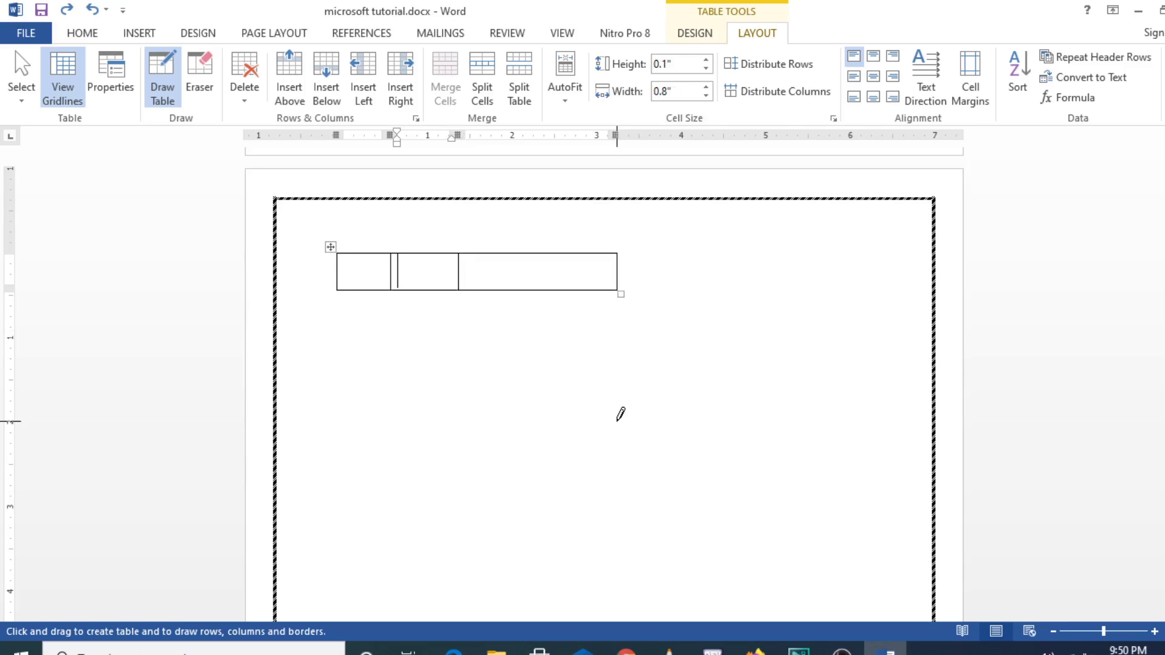
key("ctrl+z")
key("ctrl+z")
key("ctrl+z")
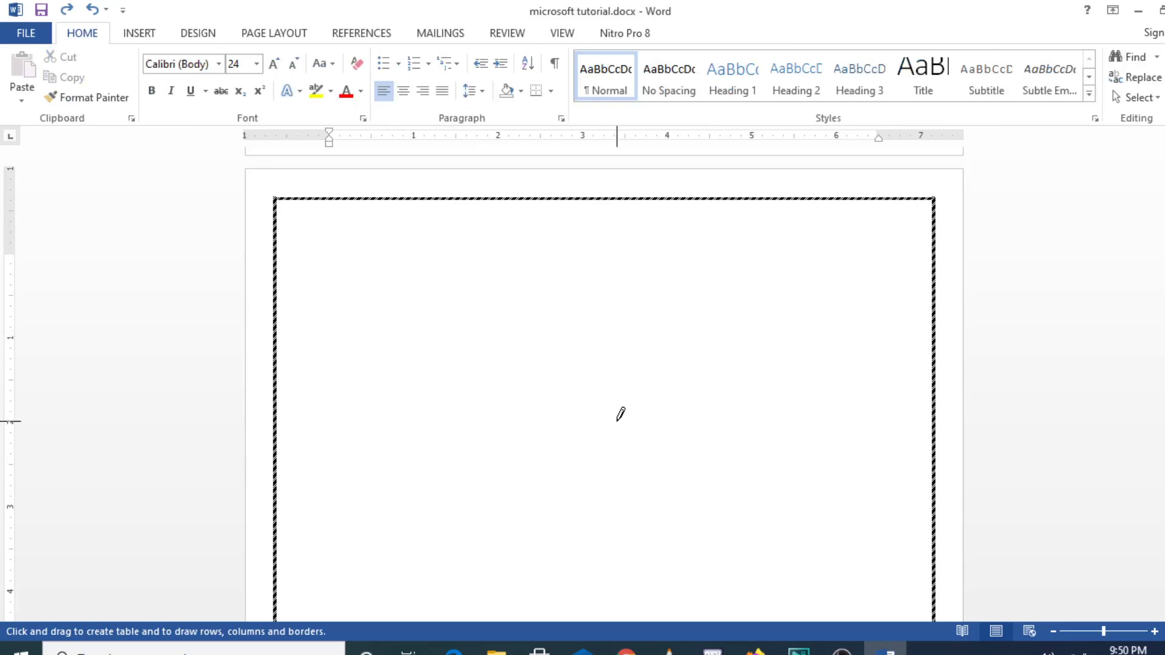
- Insert a 5x3 table from the size grid and apply the orange grid table style with a solid header row and banded rows
left_click(139, 34)
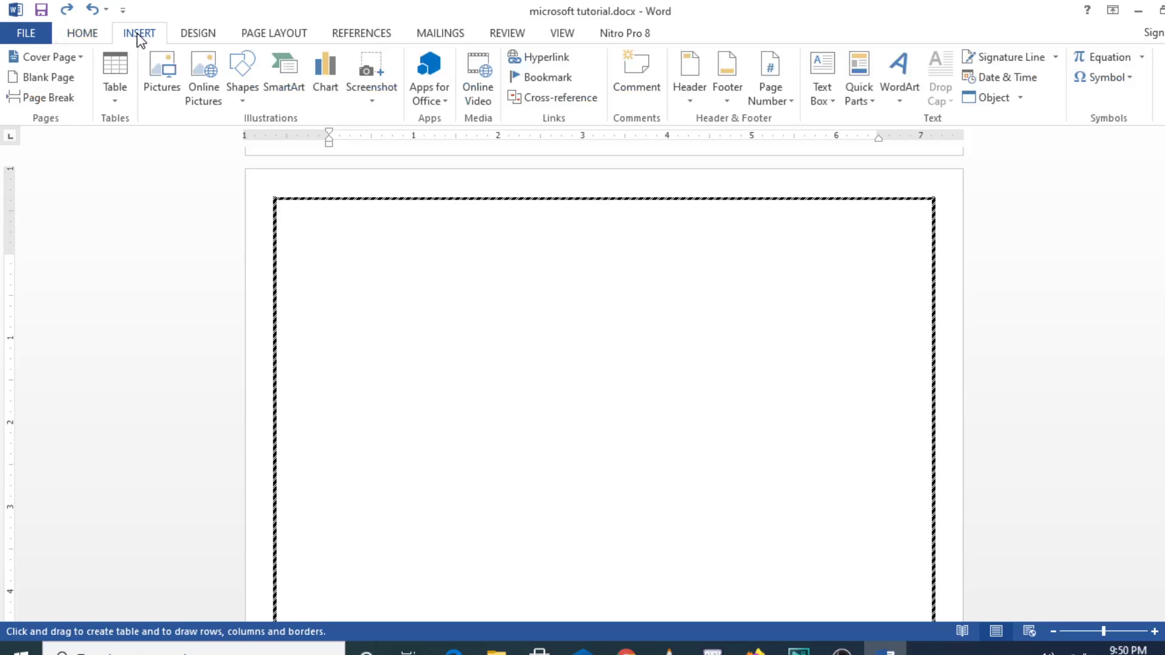
left_click(115, 107)
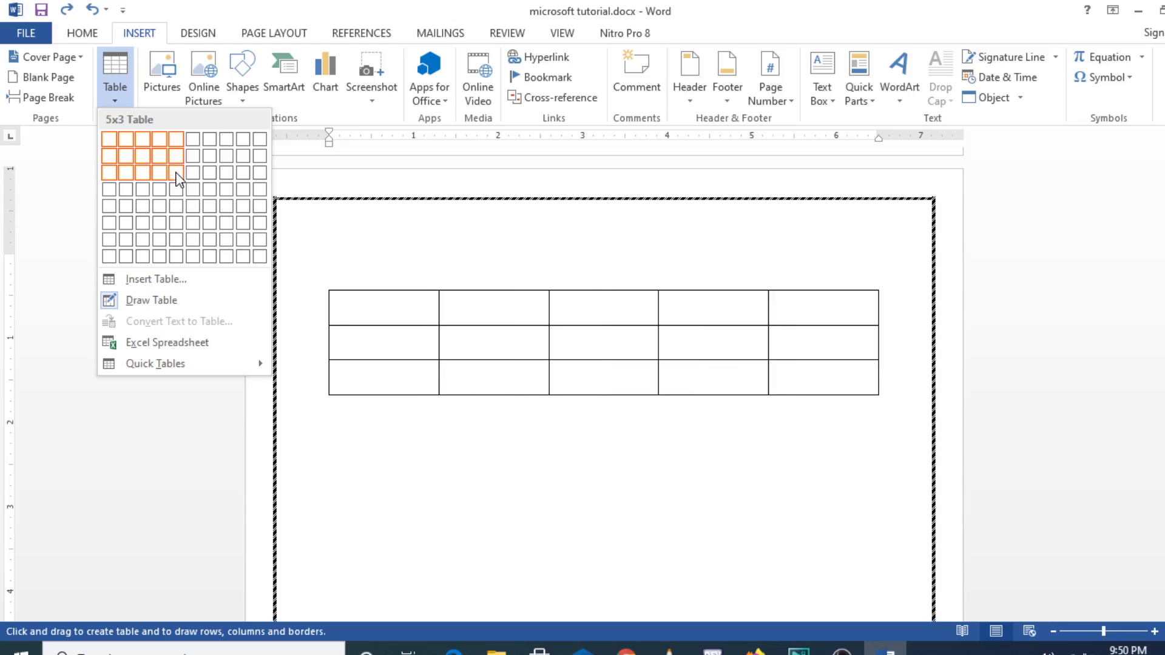
left_click(177, 176)
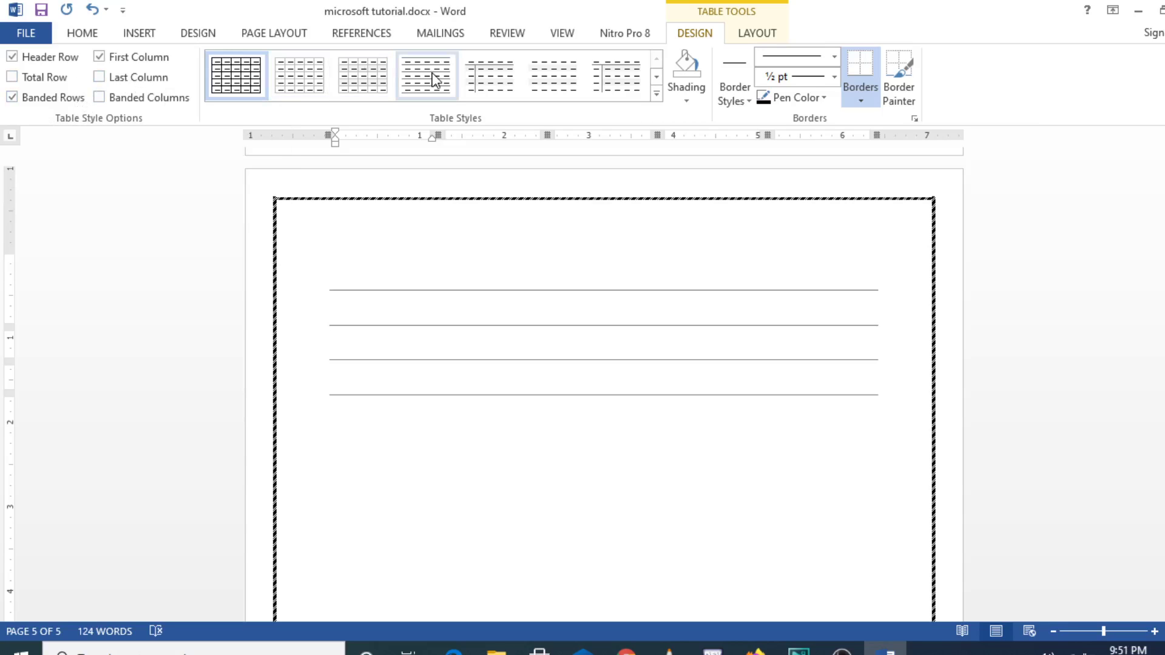
left_click(656, 94)
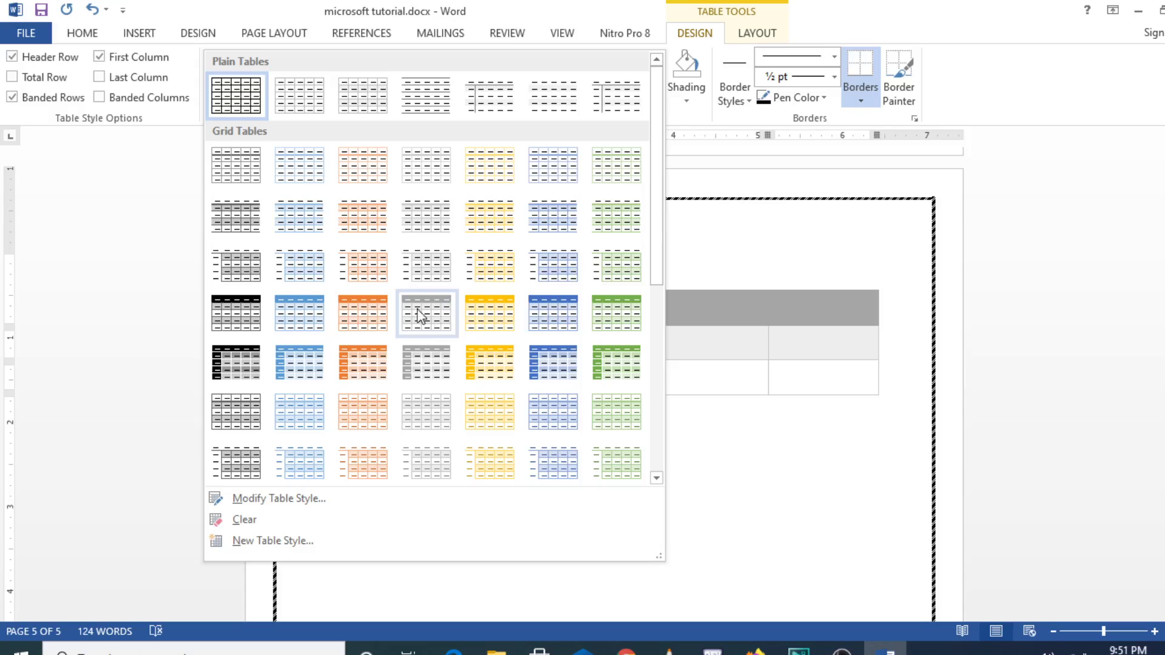
left_click(370, 318)
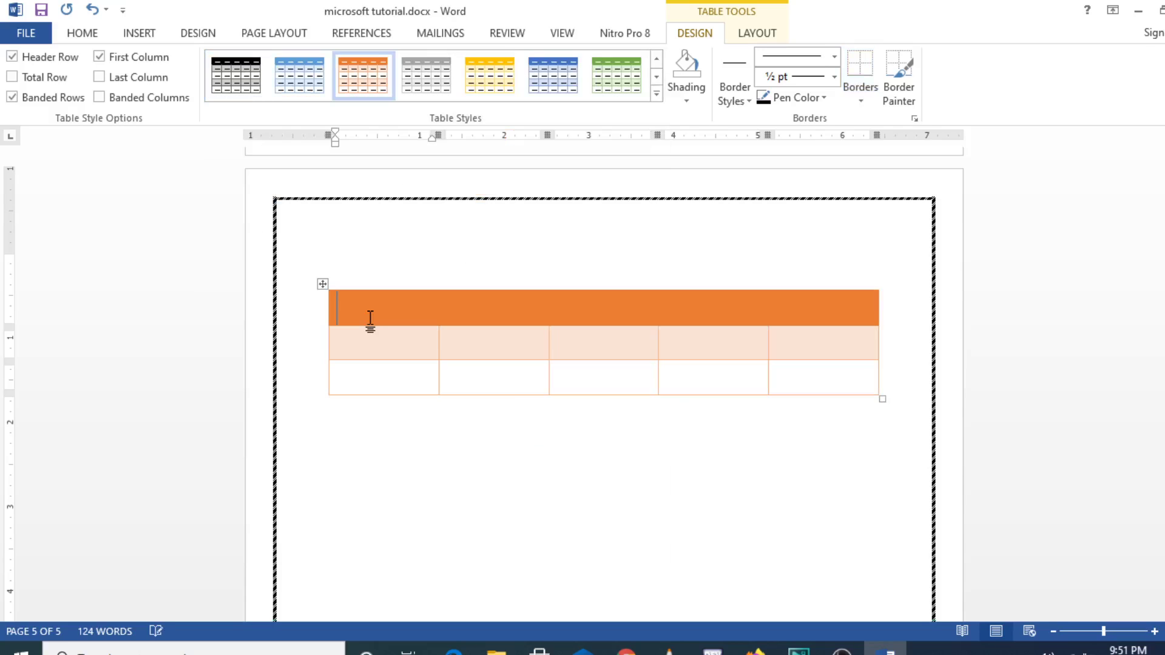
- Shade the table's first header cell light gold and the second cell of the middle row black
left_click(685, 101)
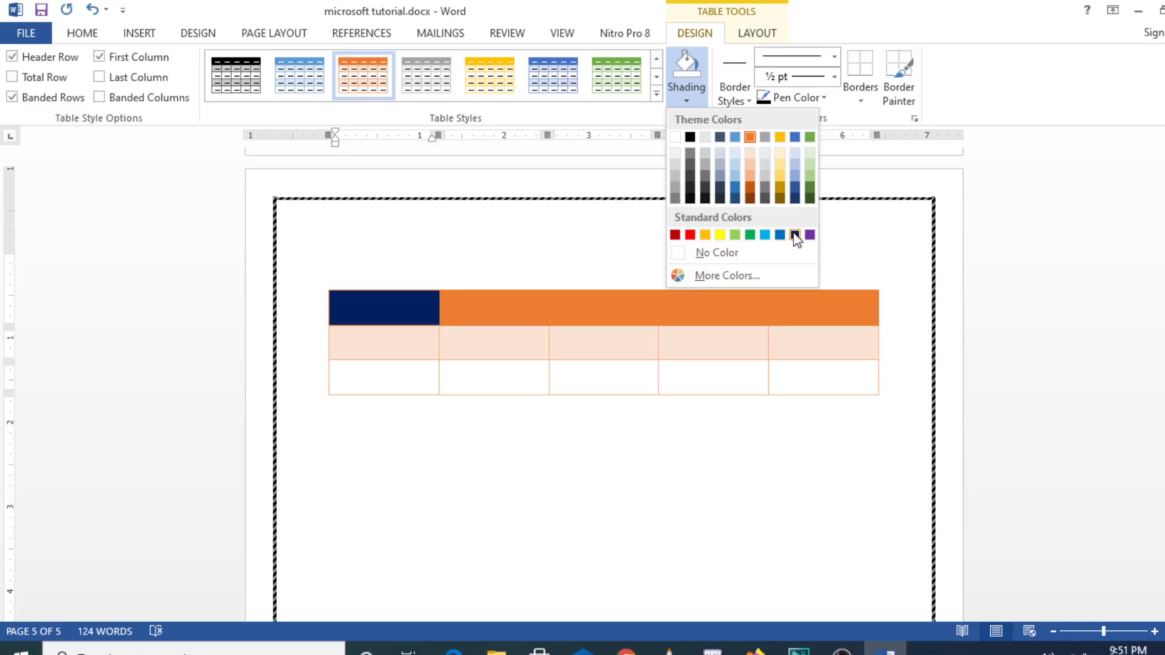
left_click(779, 176)
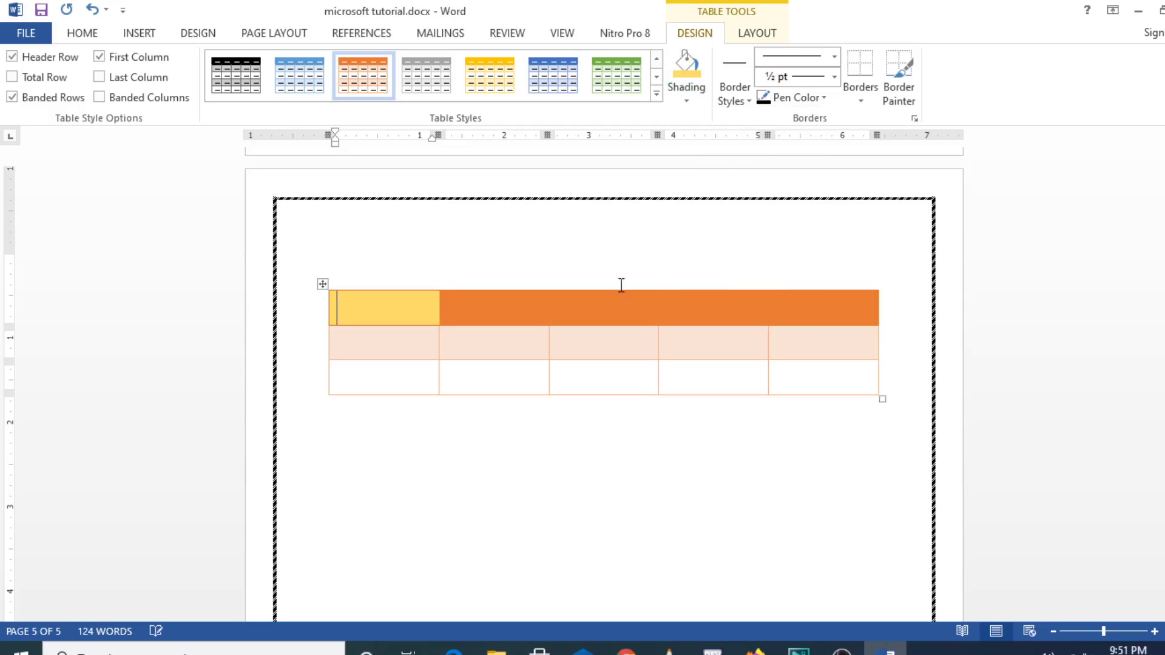
left_click(511, 352)
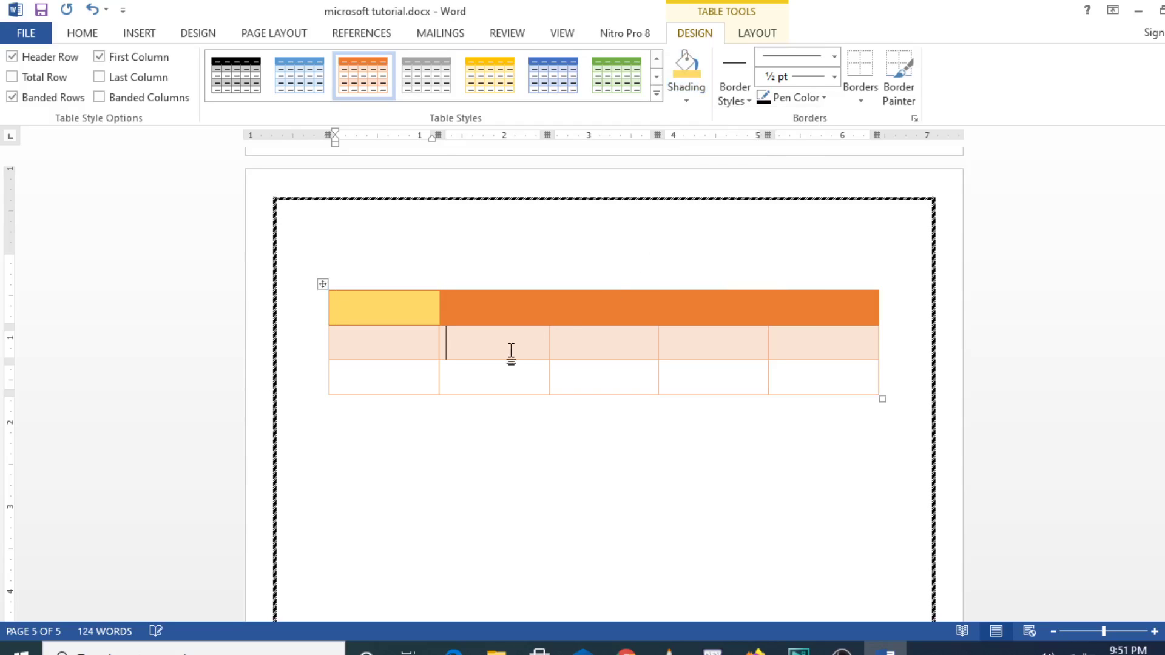
left_click(689, 101)
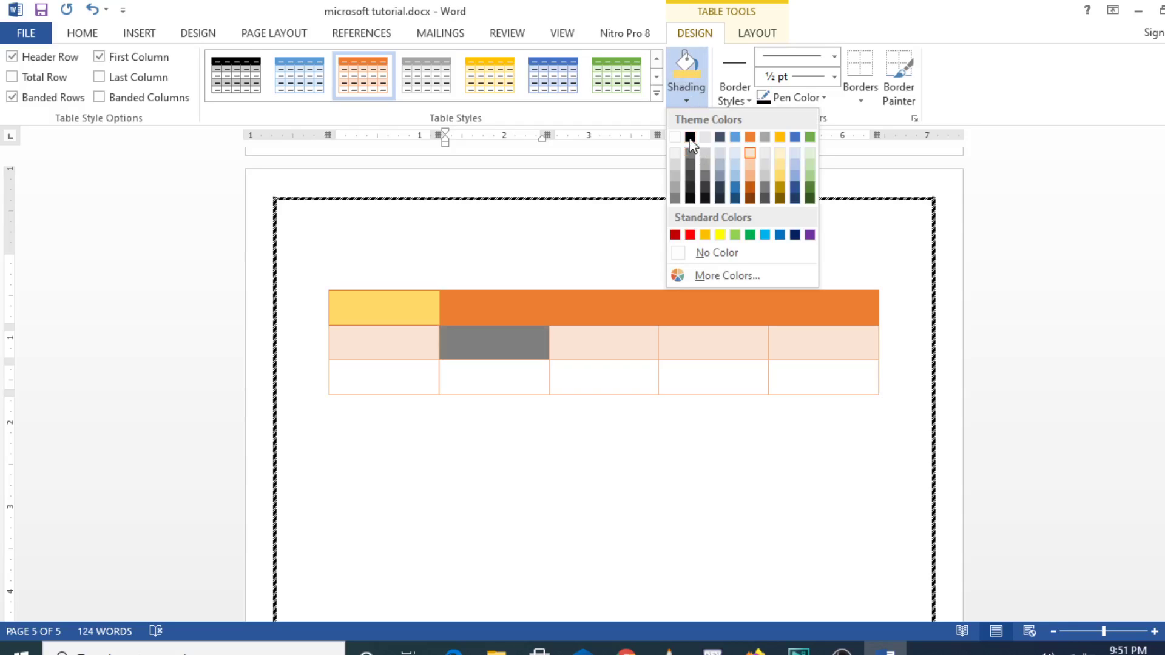
left_click(690, 136)
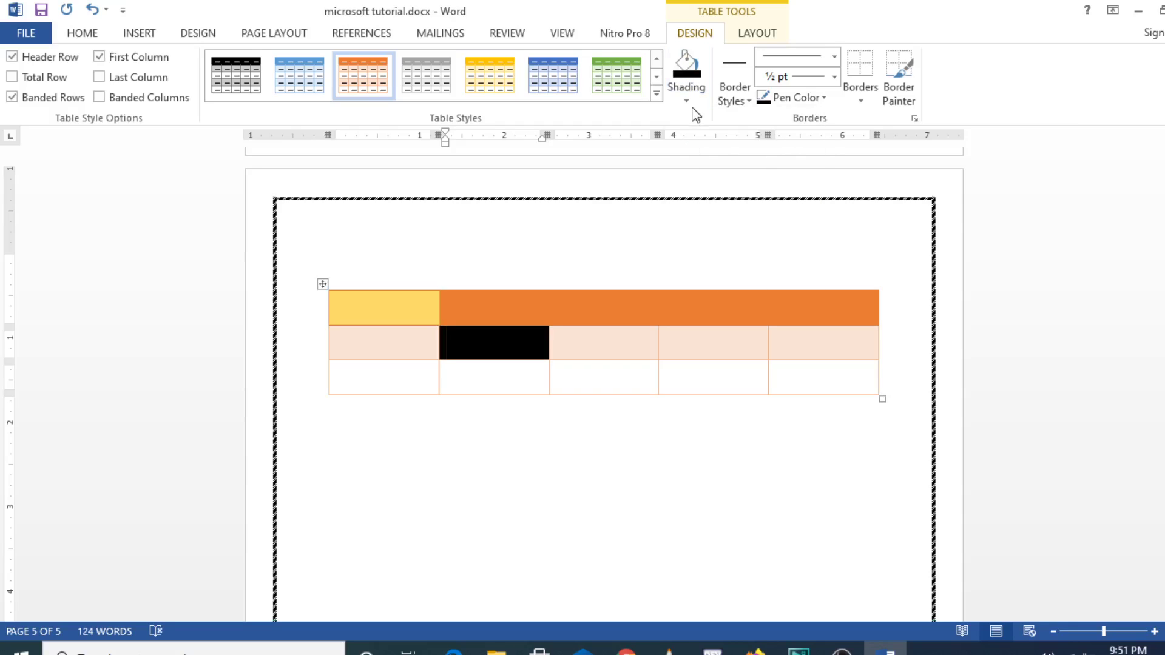
- Shade the fourth cell of the table's last row light green
left_click(721, 382)
left_click(686, 100)
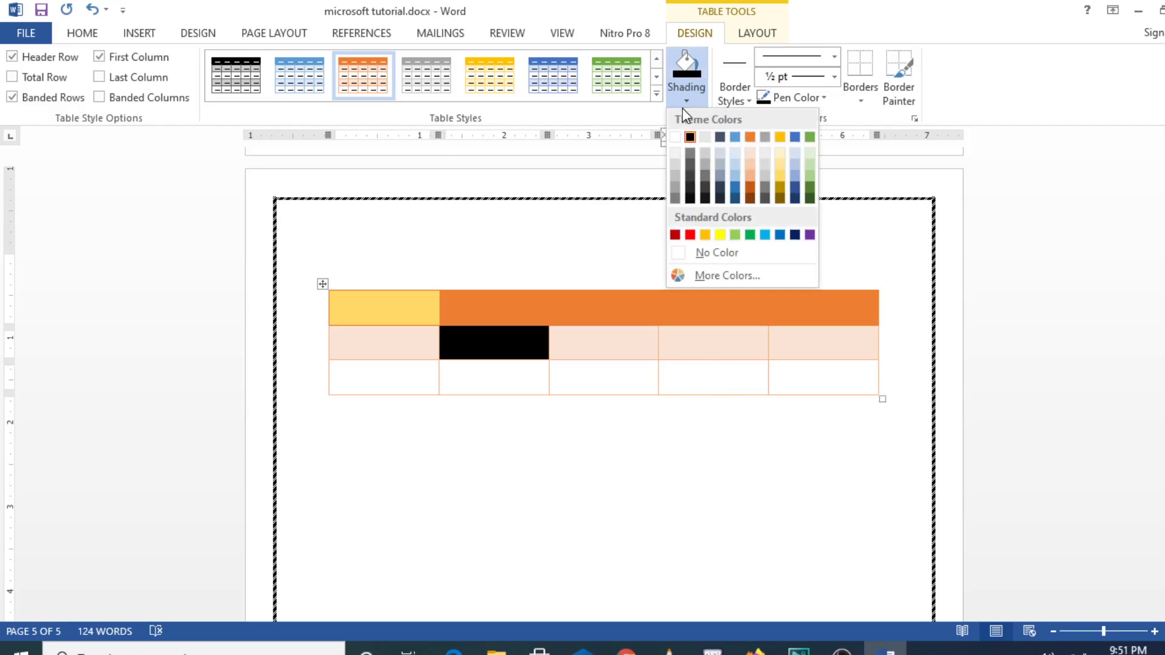
left_click(811, 175)
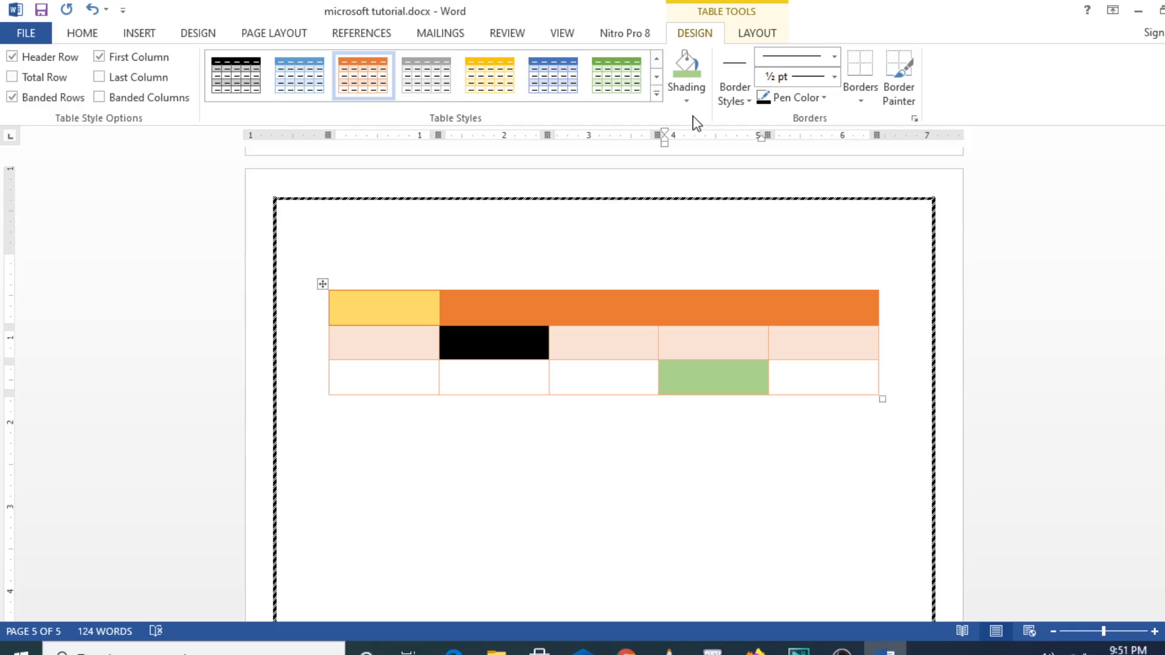
- Paint the orange ½ pt double-line border style on both sides of the green cell and the left edge of the last row's third cell
left_click(751, 102)
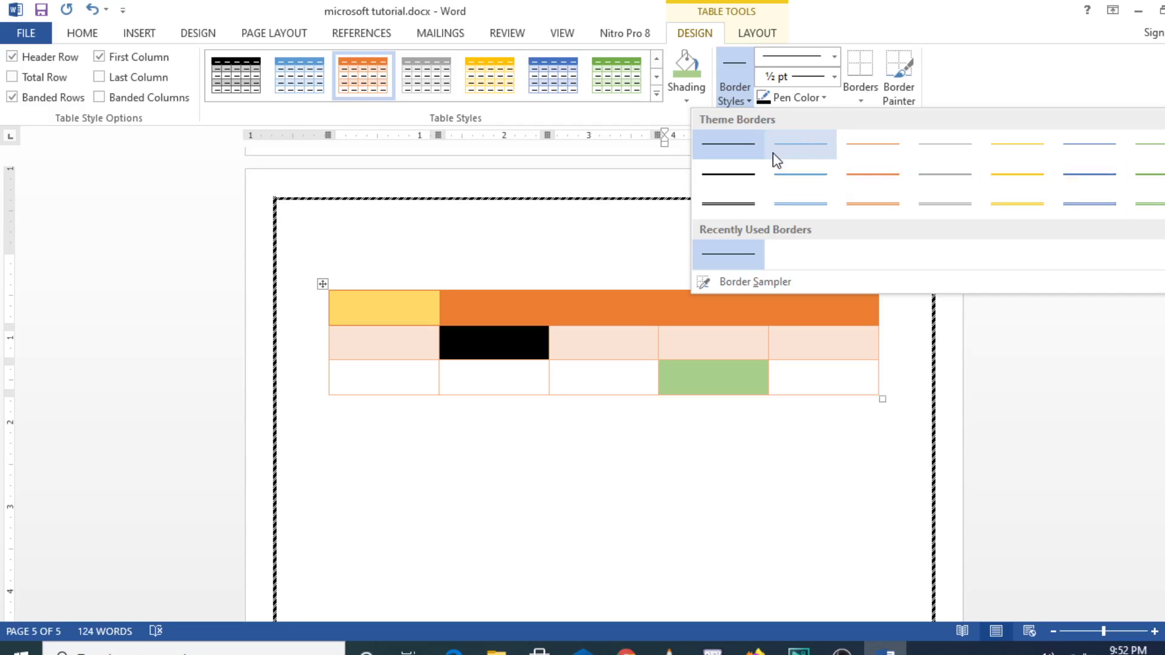
left_click(861, 195)
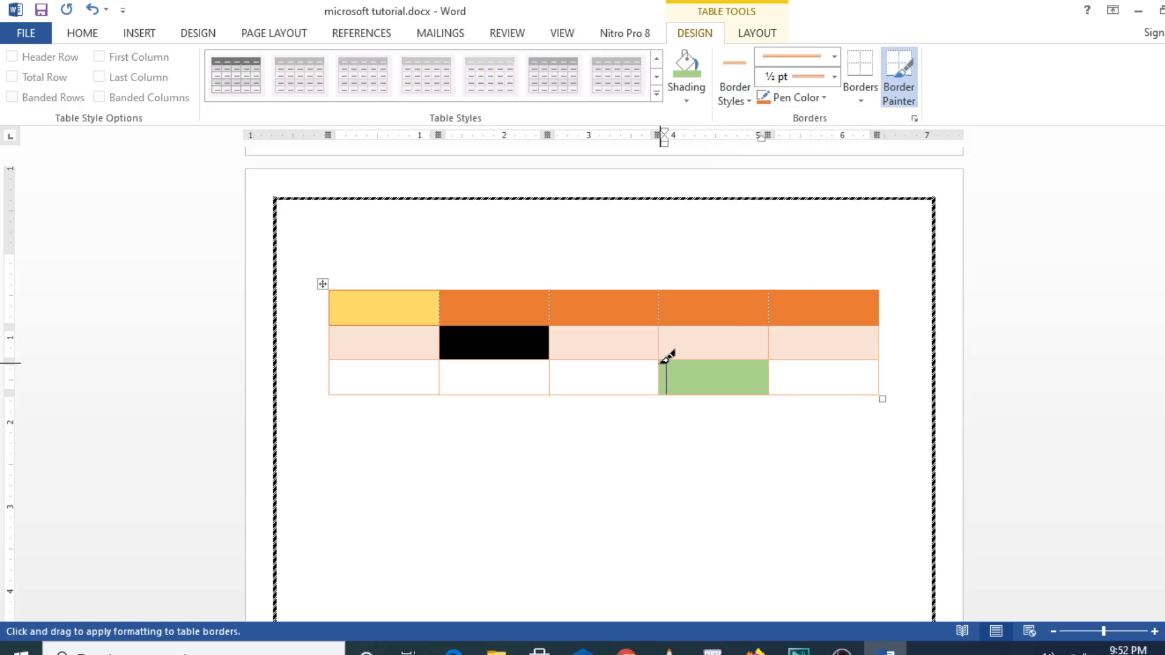
left_click_drag(667, 358, 668, 391)
left_click_drag(769, 360, 781, 395)
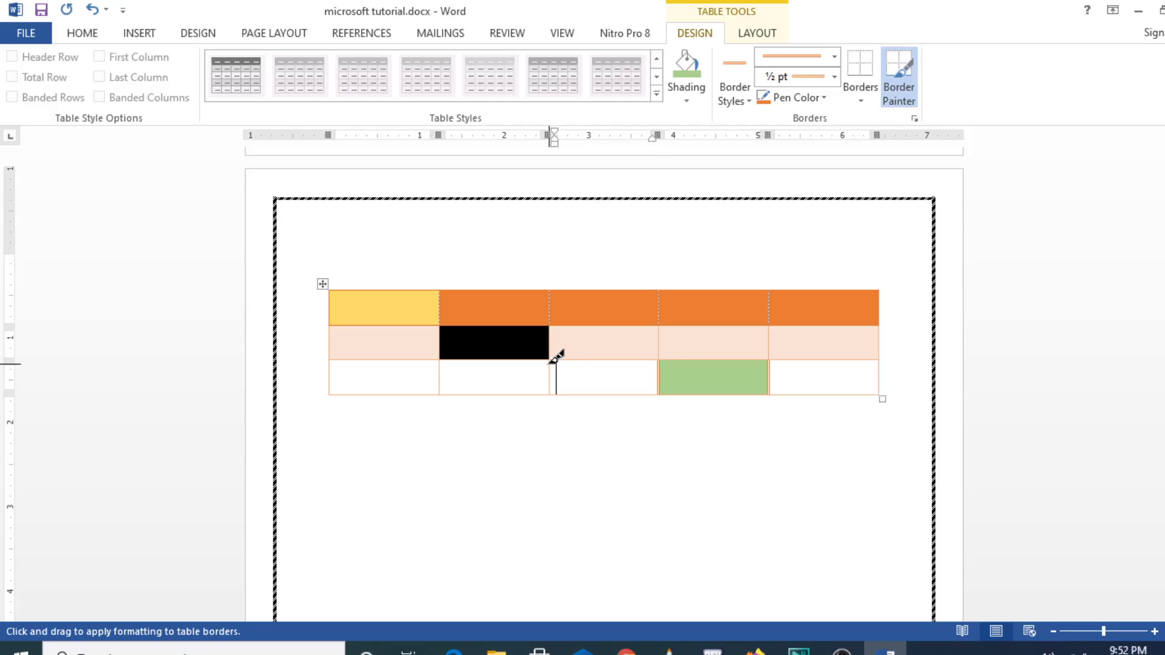
left_click_drag(553, 355, 554, 379)
- Review the border styles and border options without applying any, and try the Border Painter inside the last row's third cell
left_click(748, 102)
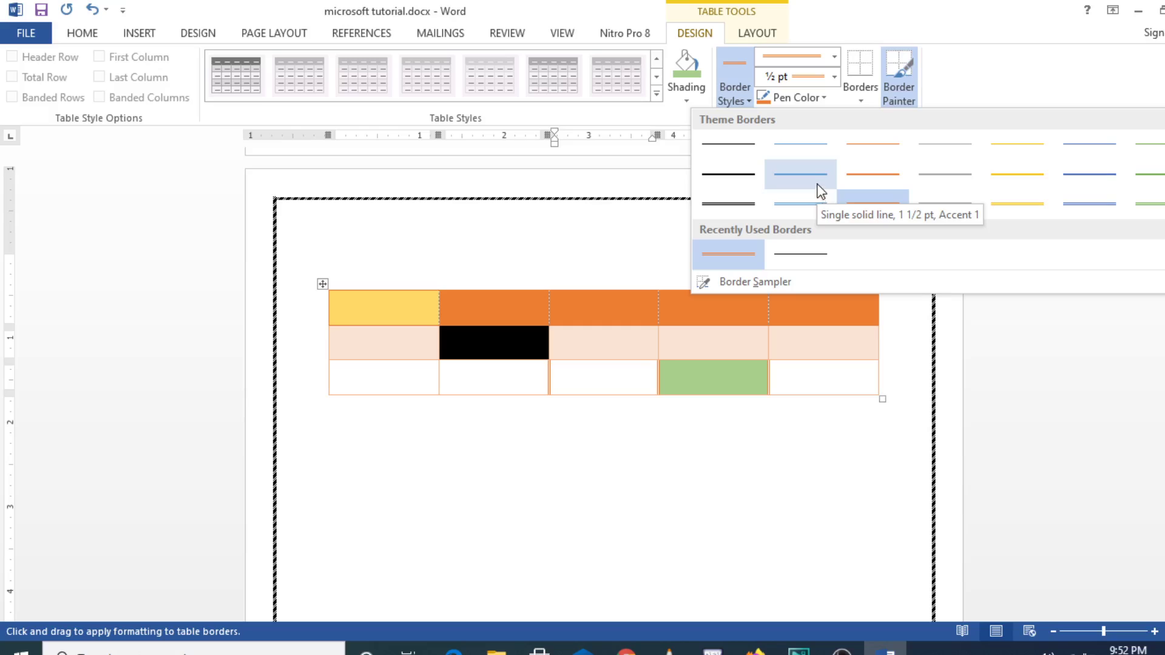
left_click(864, 101)
left_click(864, 100)
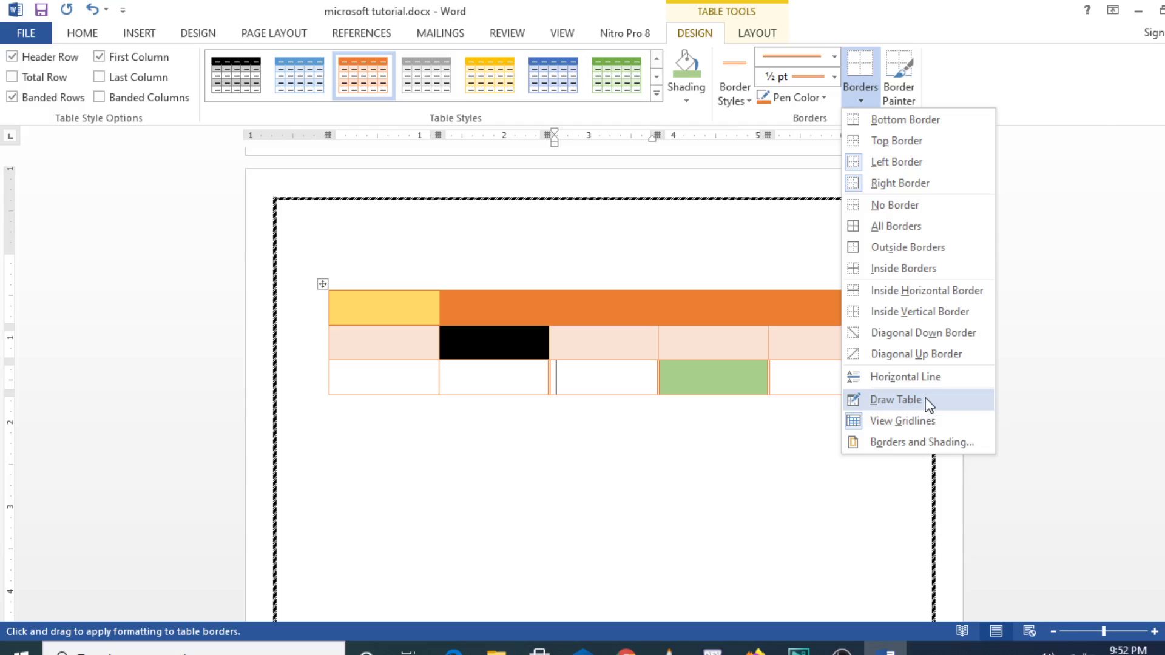
left_click(897, 86)
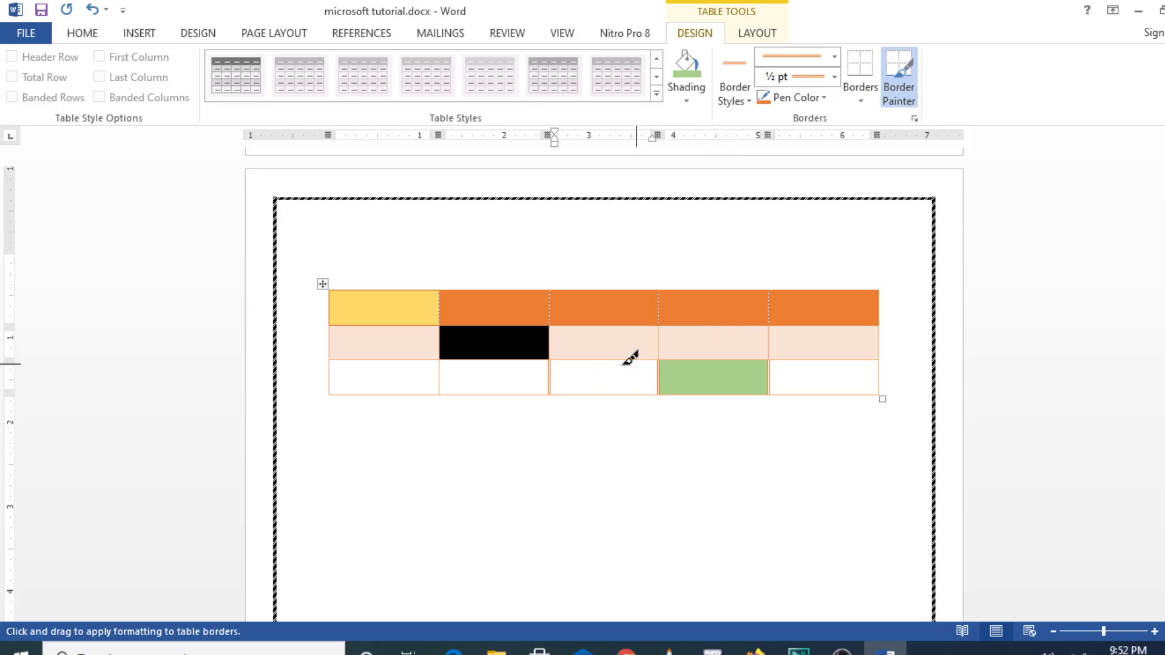
left_click_drag(567, 382, 565, 376)
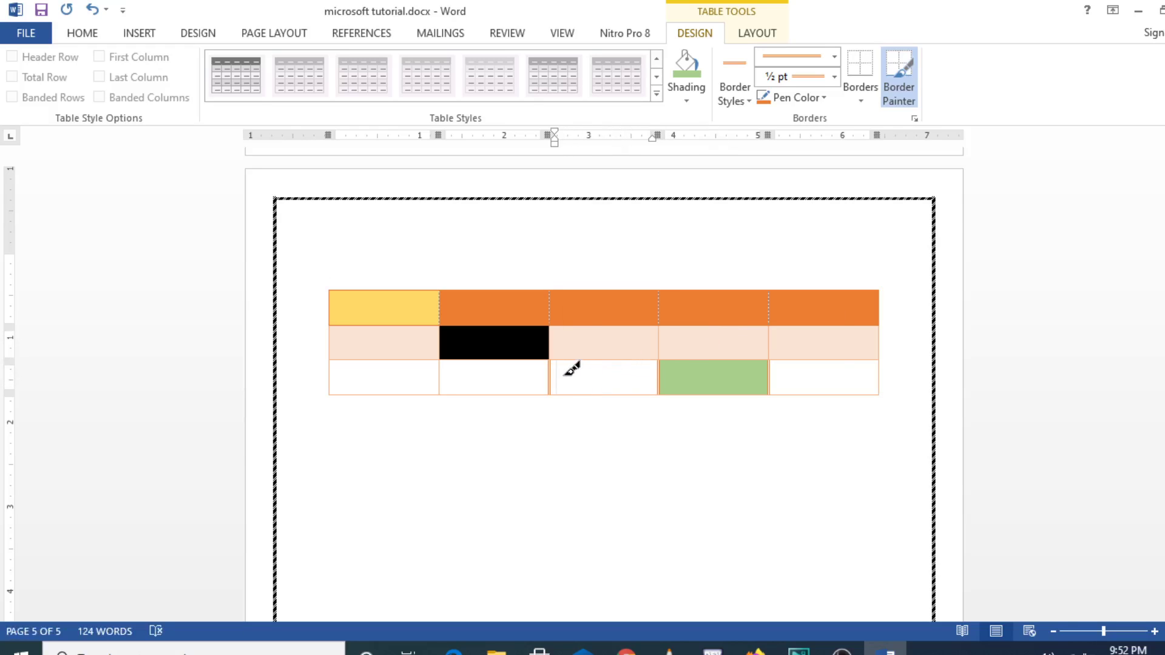
left_click(565, 374)
left_click(660, 253)
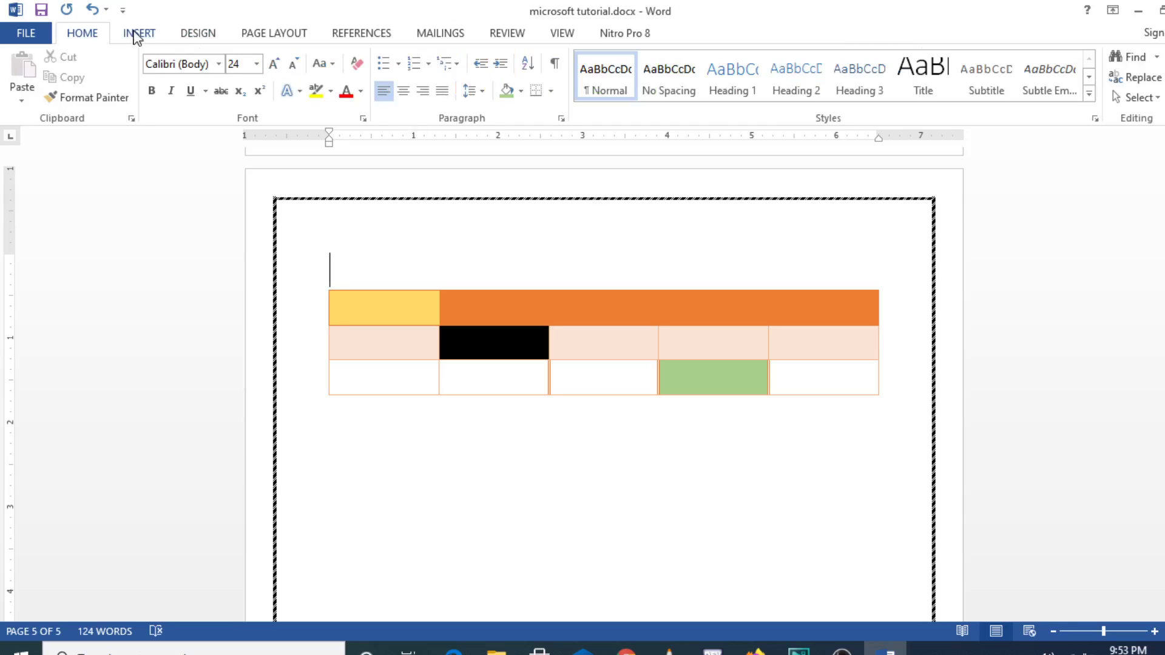
left_click(139, 34)
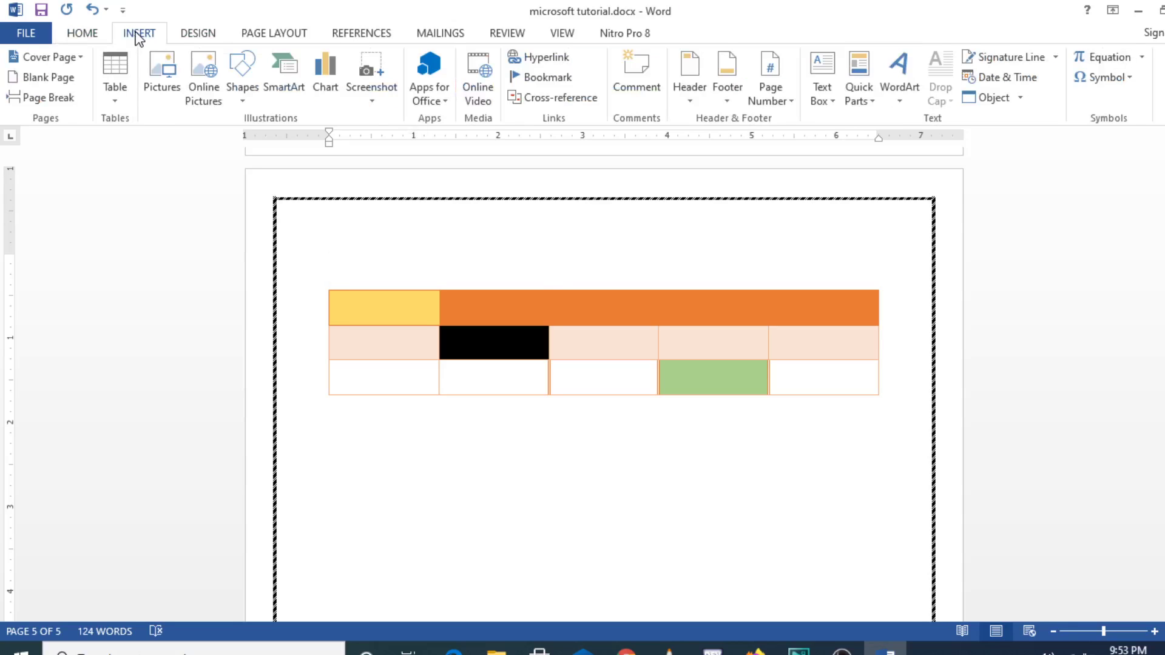
- Place the cursor mid-cell in the third header cell, and look through the table grid, layout tools and pen colors without applying any
left_click(643, 315)
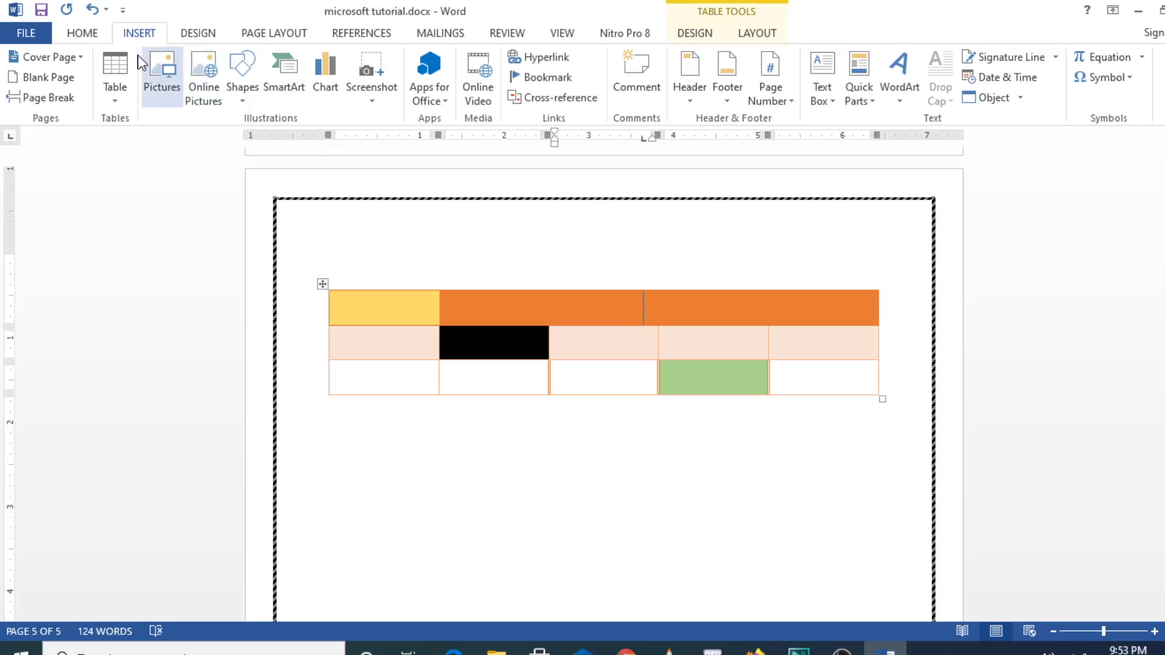
left_click(118, 61)
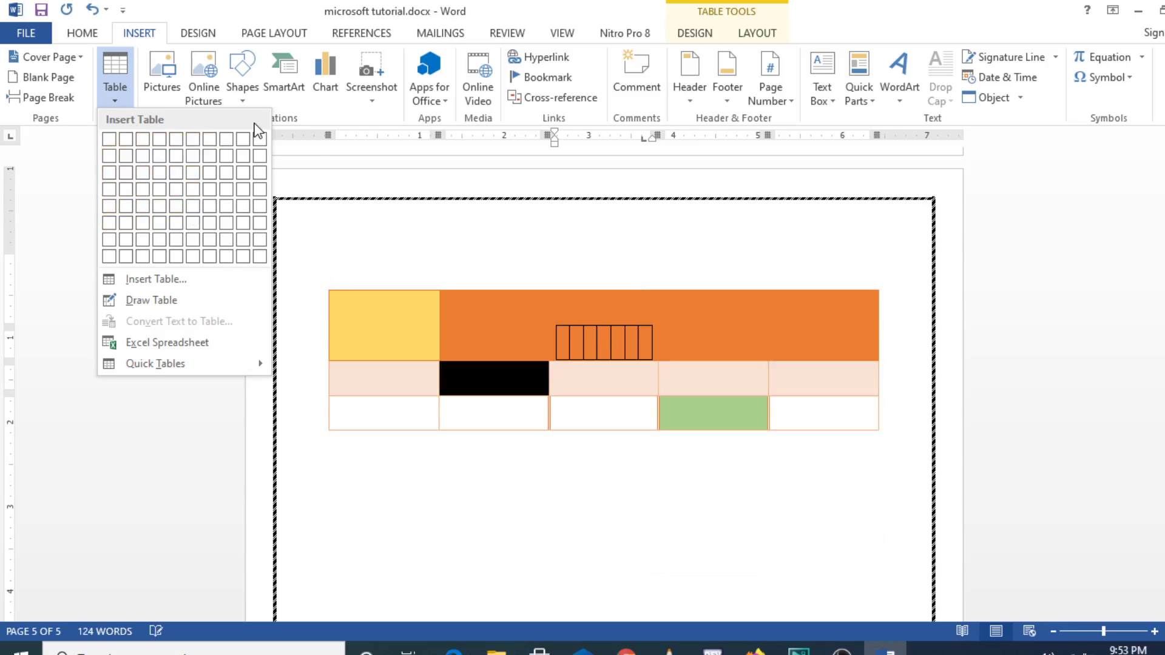
left_click(475, 262)
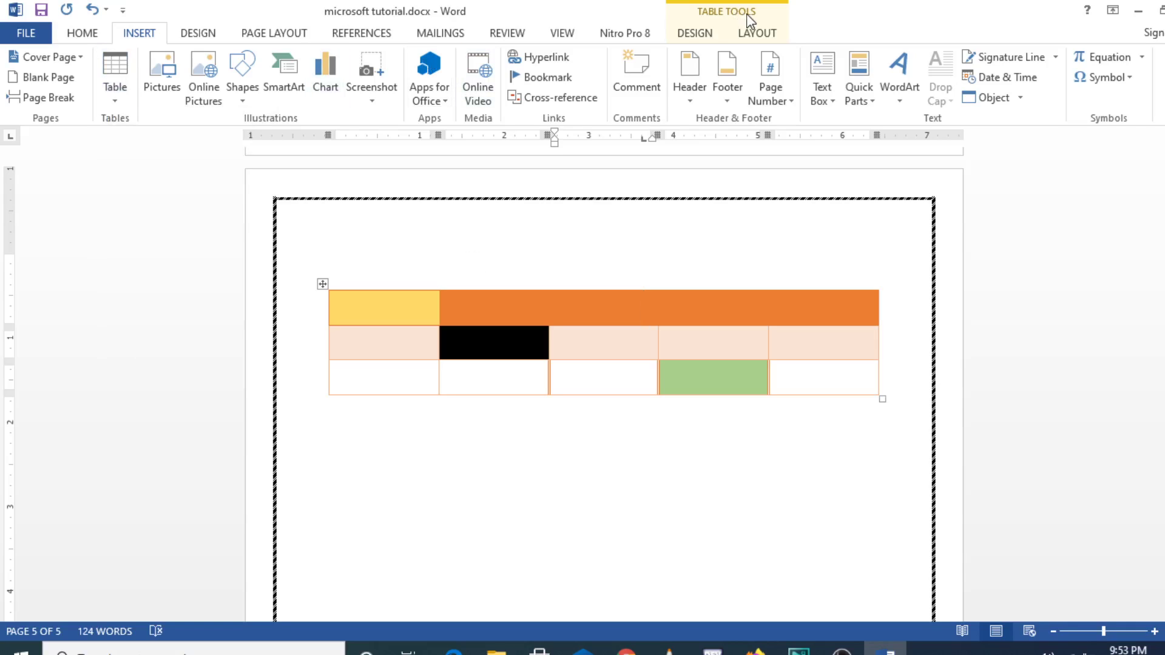
left_click(752, 33)
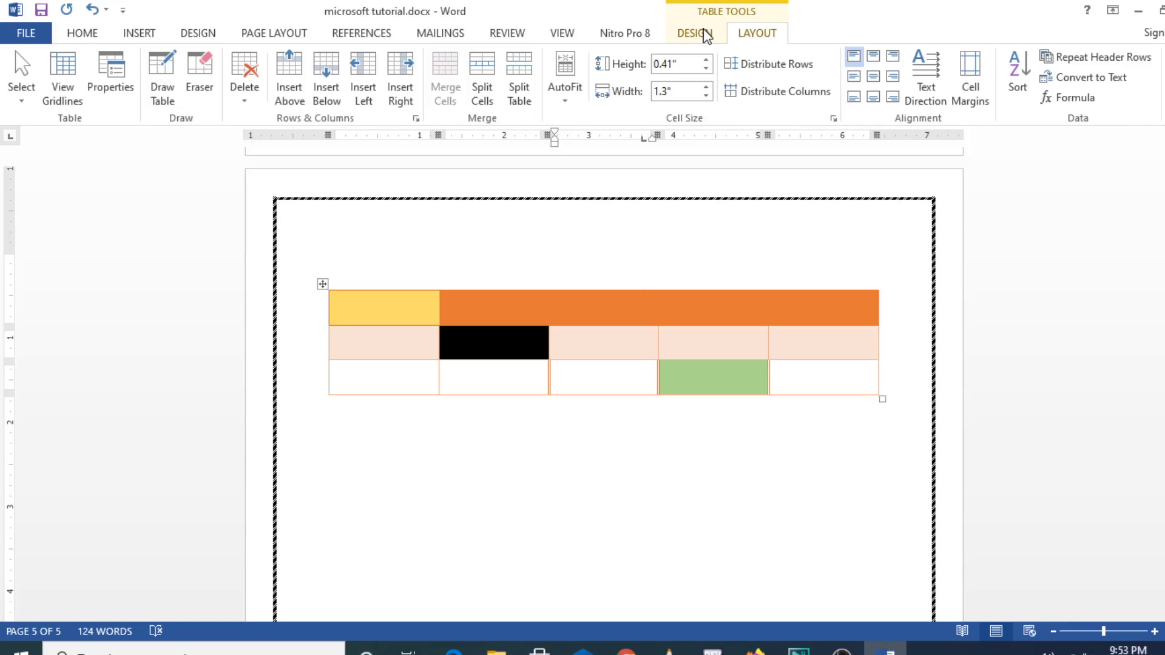
left_click(694, 34)
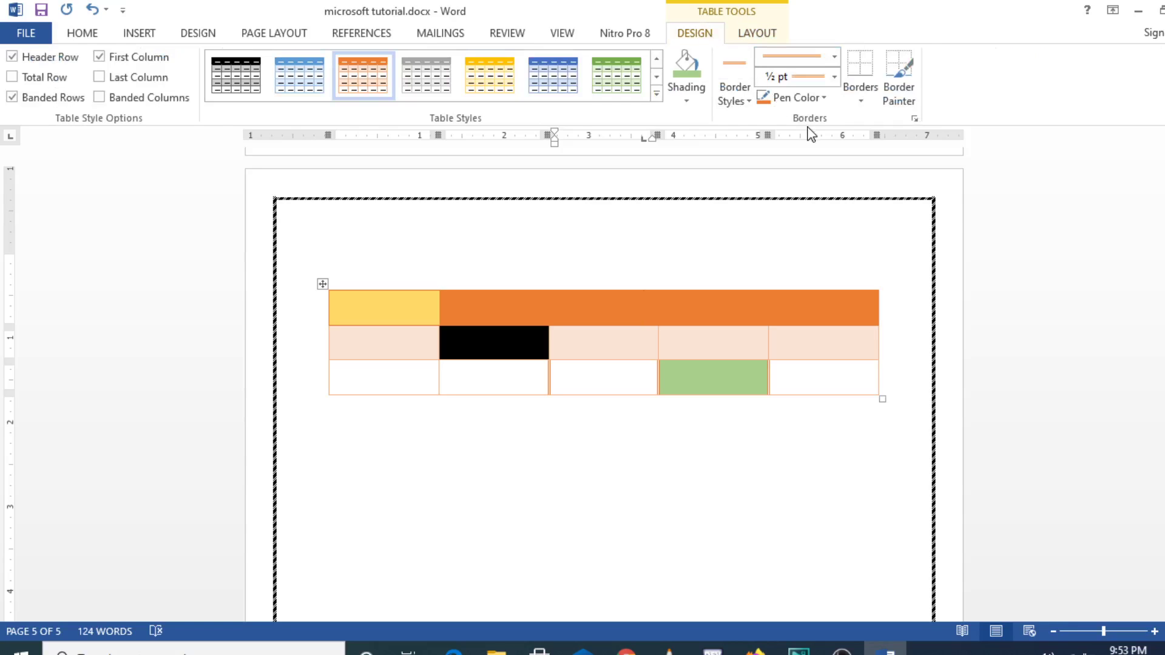
left_click(822, 98)
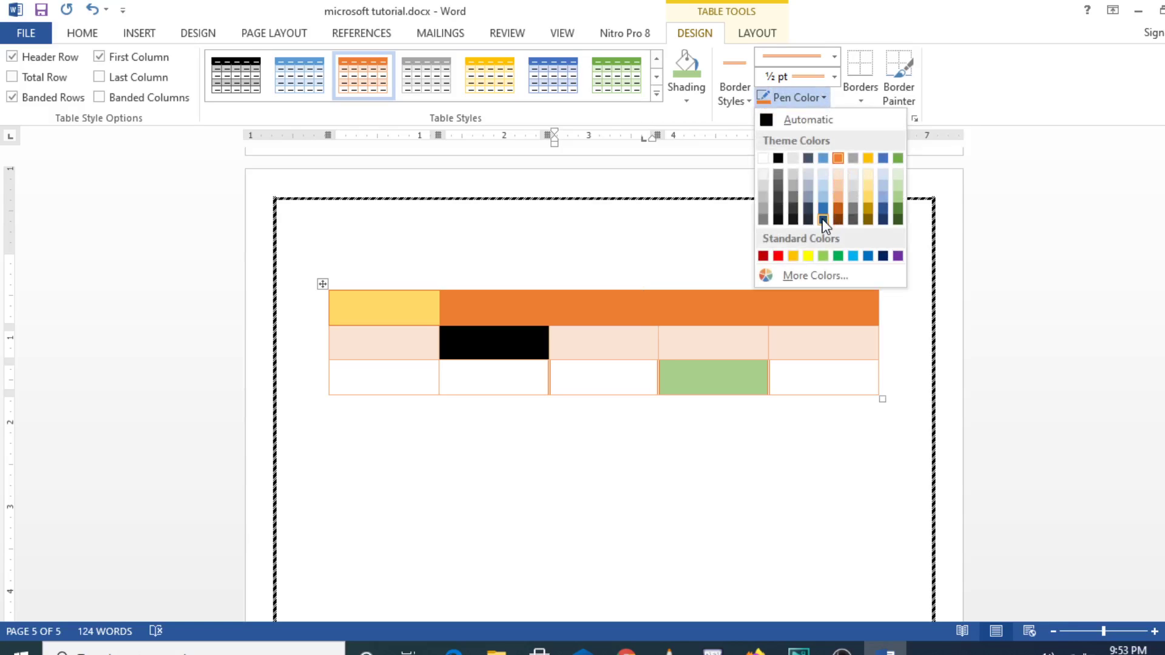
left_click(715, 164)
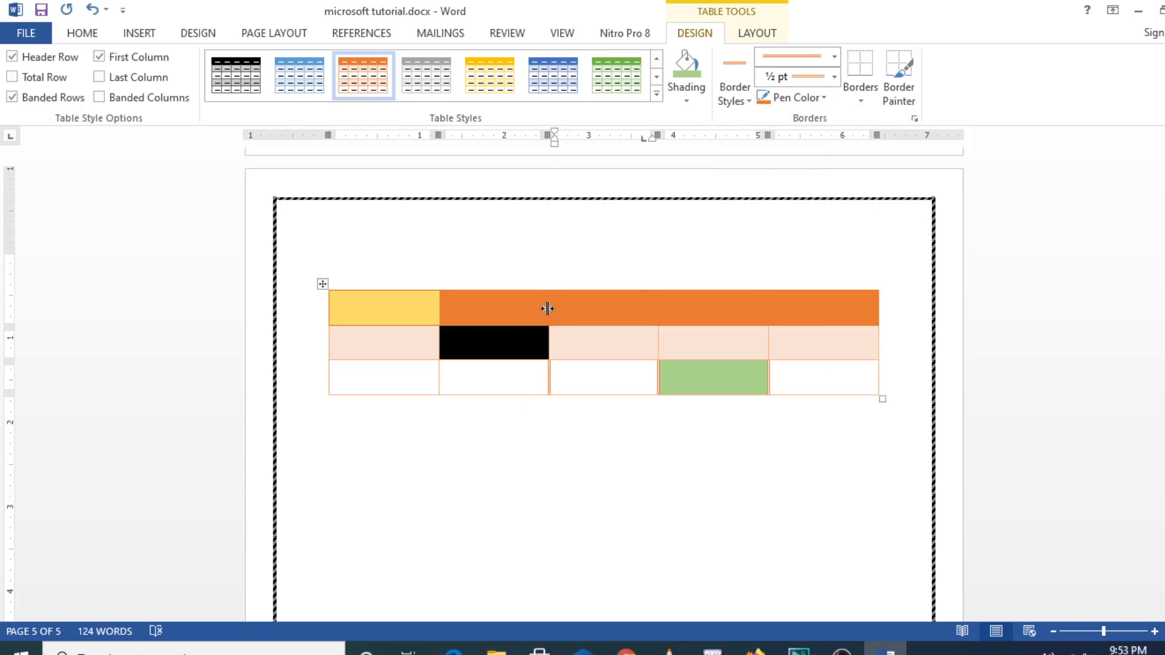
- Enter "Pakistan" in the third header cell and "Number" in the first header cell of the table
type("Pak")
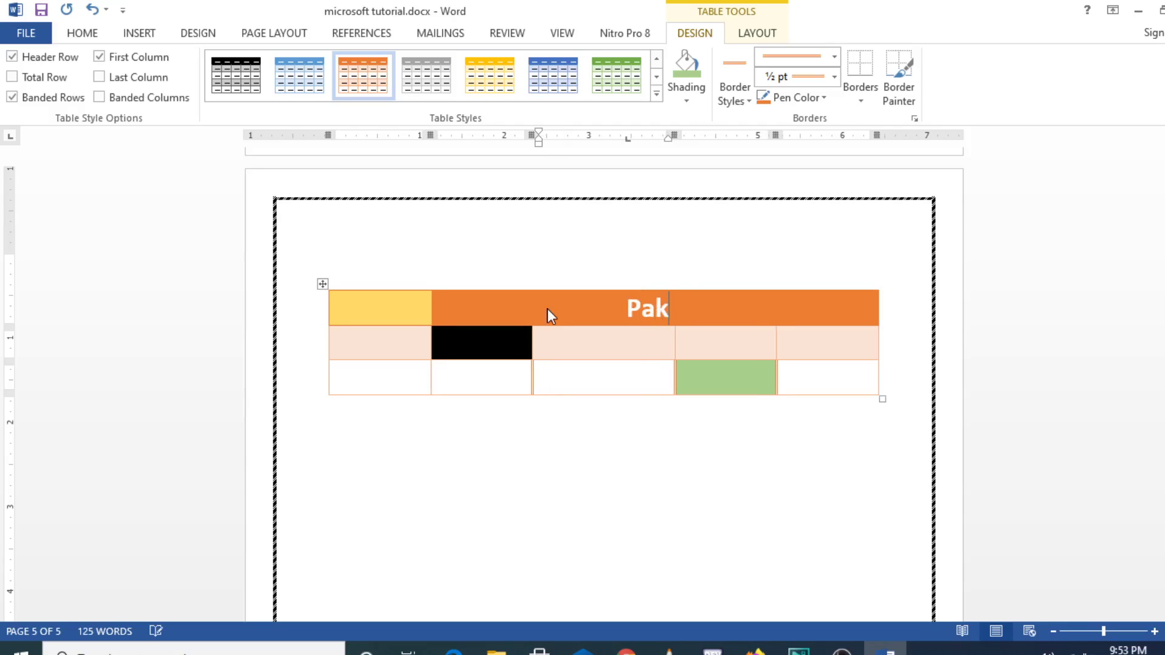
type("istan")
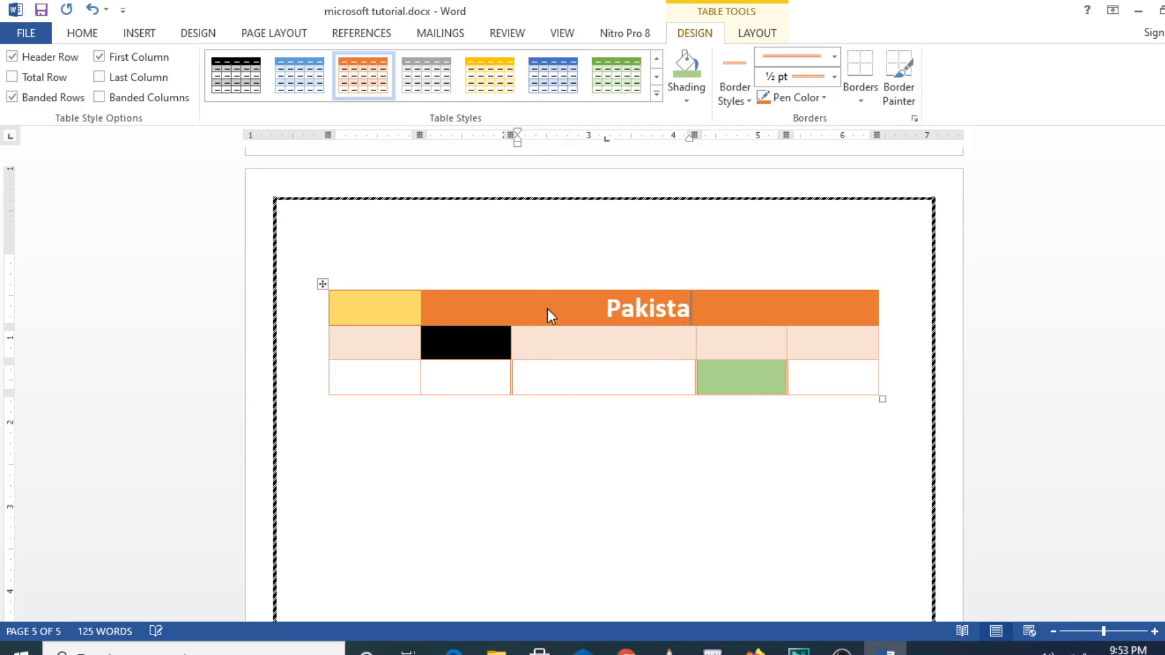
left_click(371, 302)
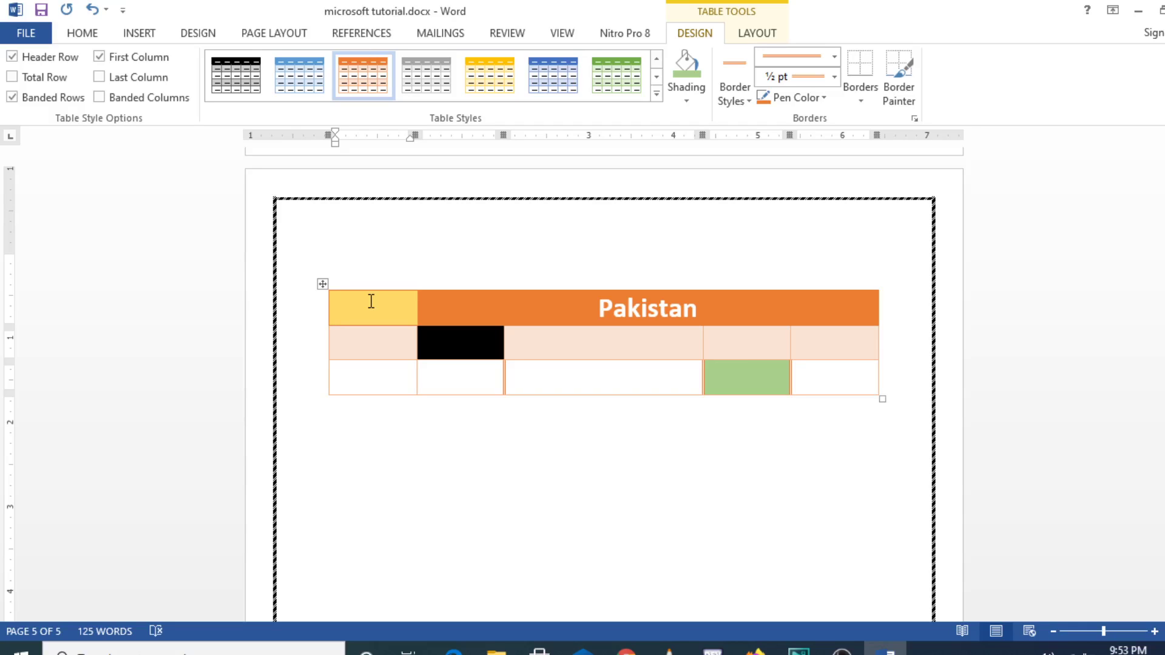
type("Number")
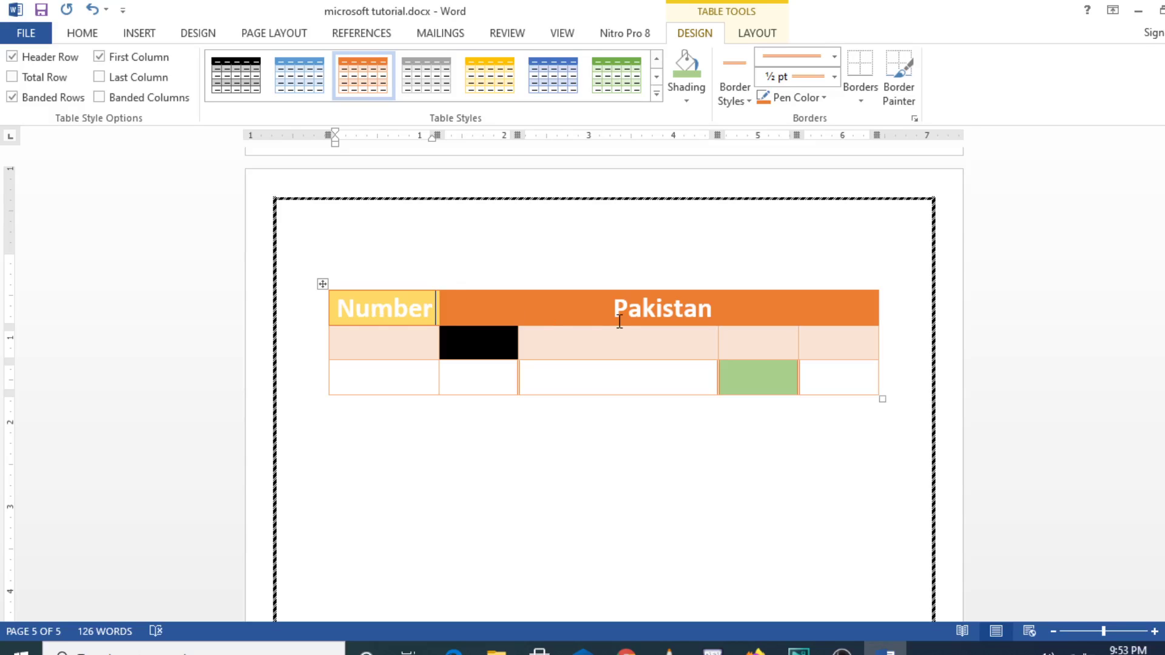
- Enter "Provence" in the first cell of the table's second row
left_click(395, 337)
type("prov")
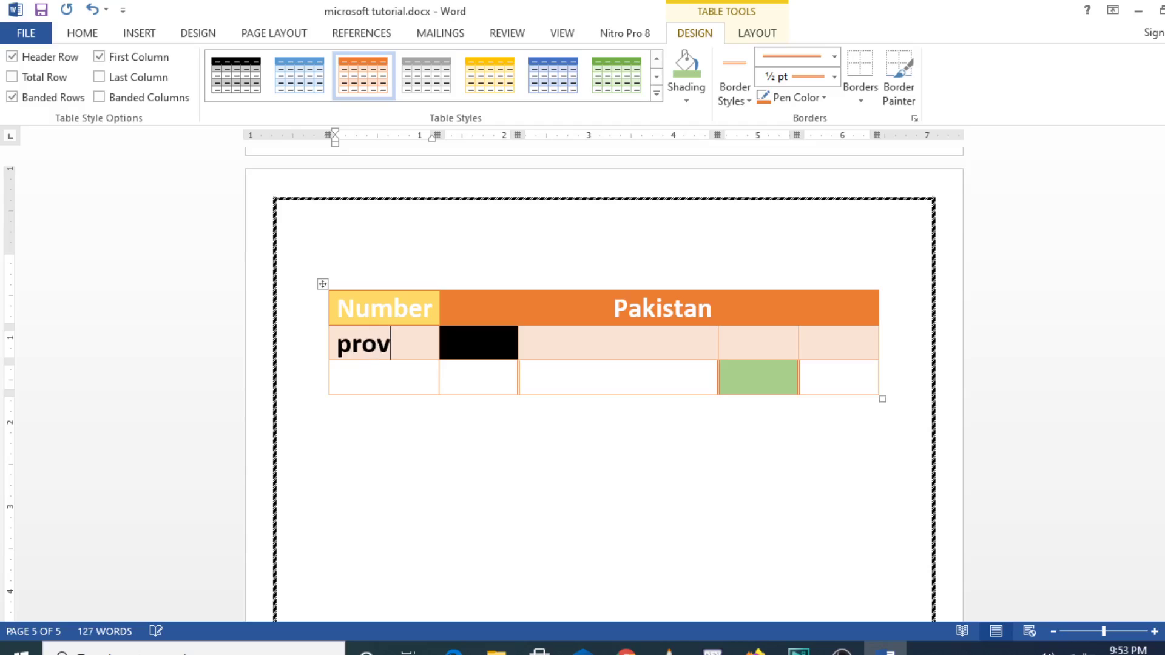
type("ence")
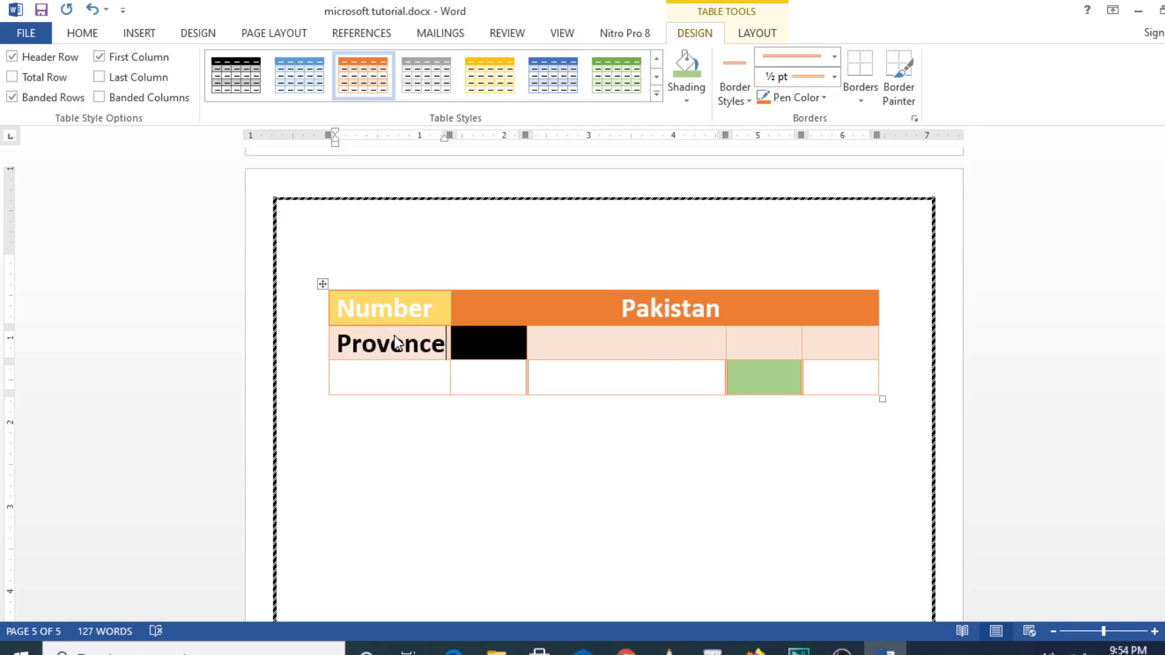
left_click(614, 345)
left_click(722, 442)
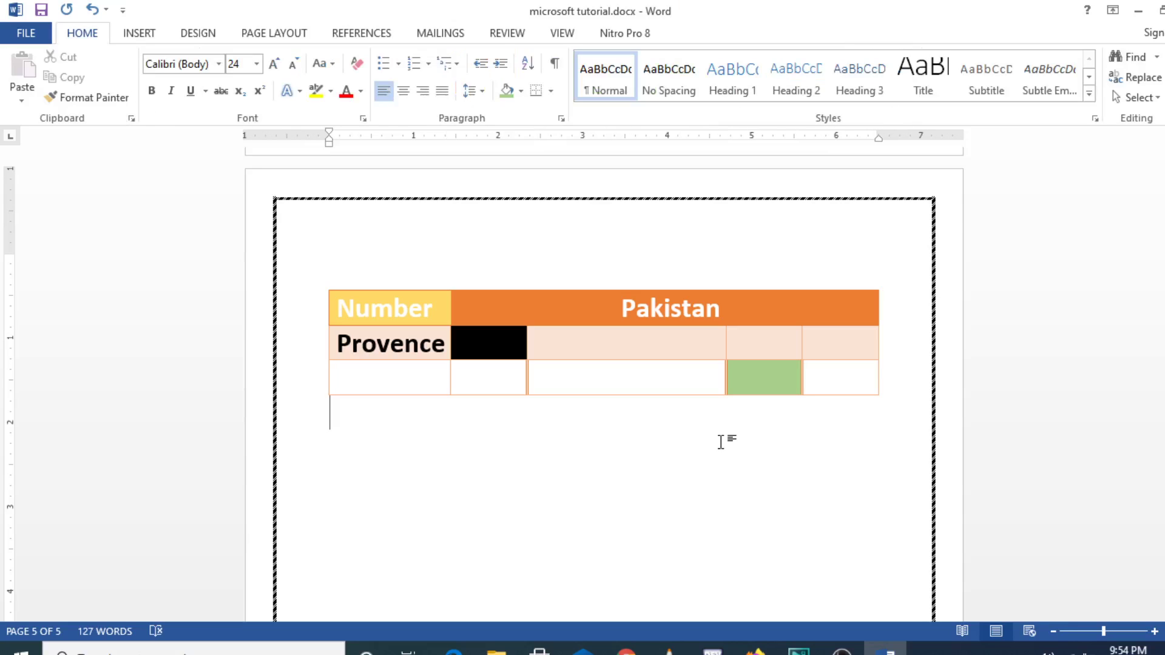
- Add two new rows at the bottom of the table, each from the end of the current last row
mouse_move(886, 388)
left_click(879, 383)
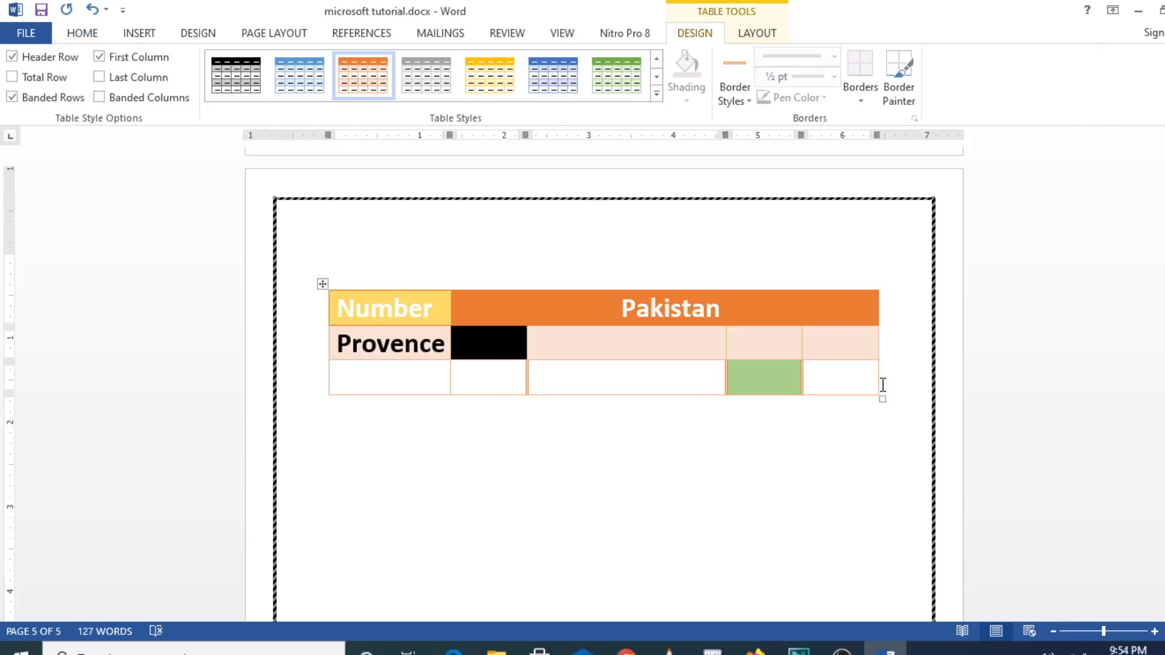
left_click(827, 437)
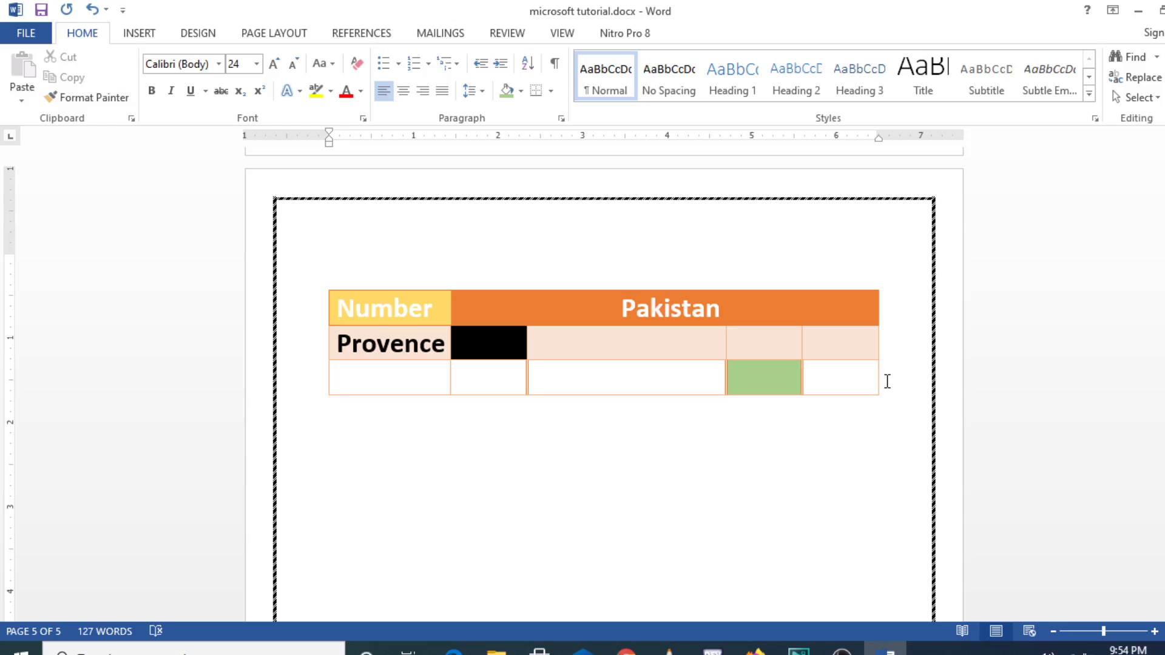
left_click(885, 384)
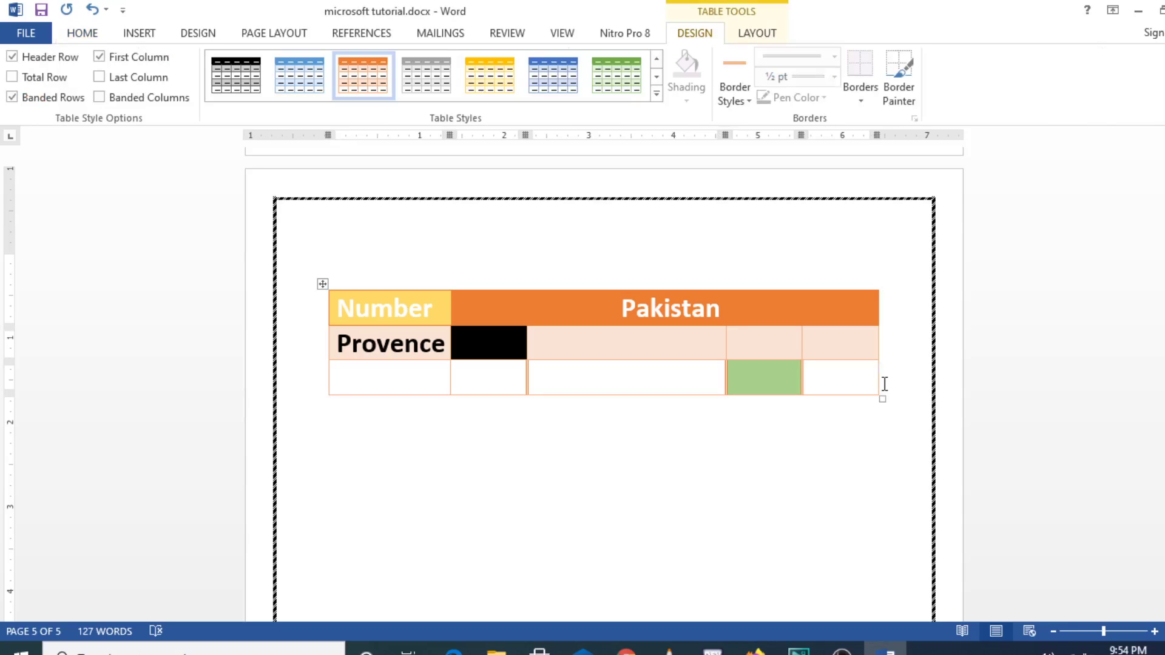
key("Return")
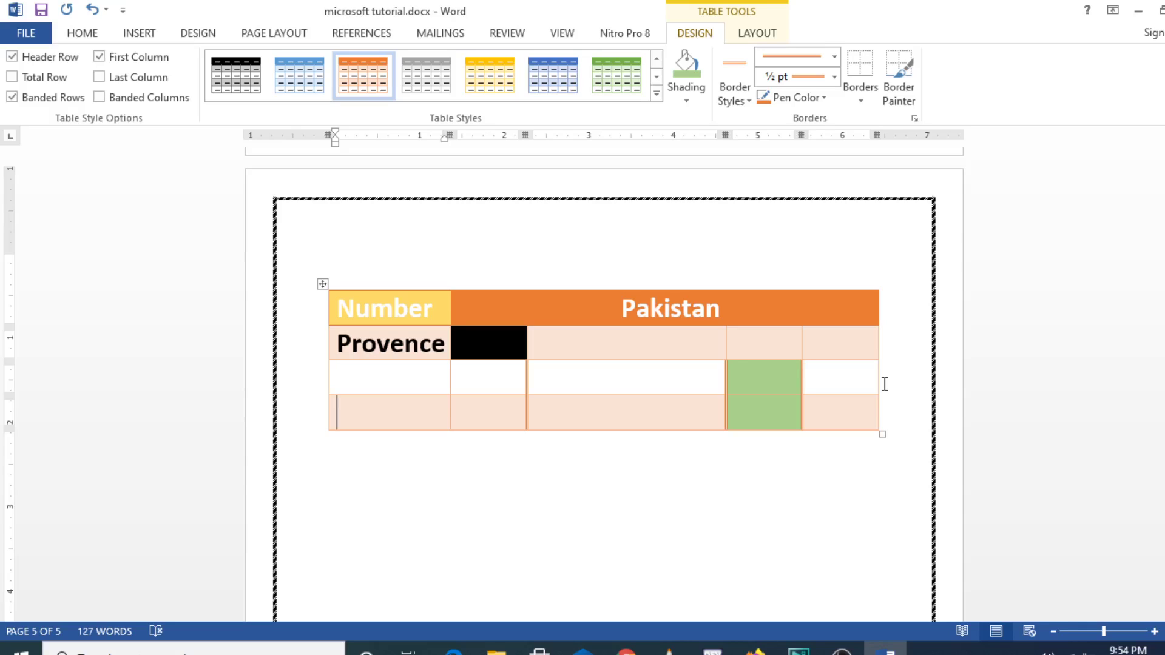
left_click(885, 417)
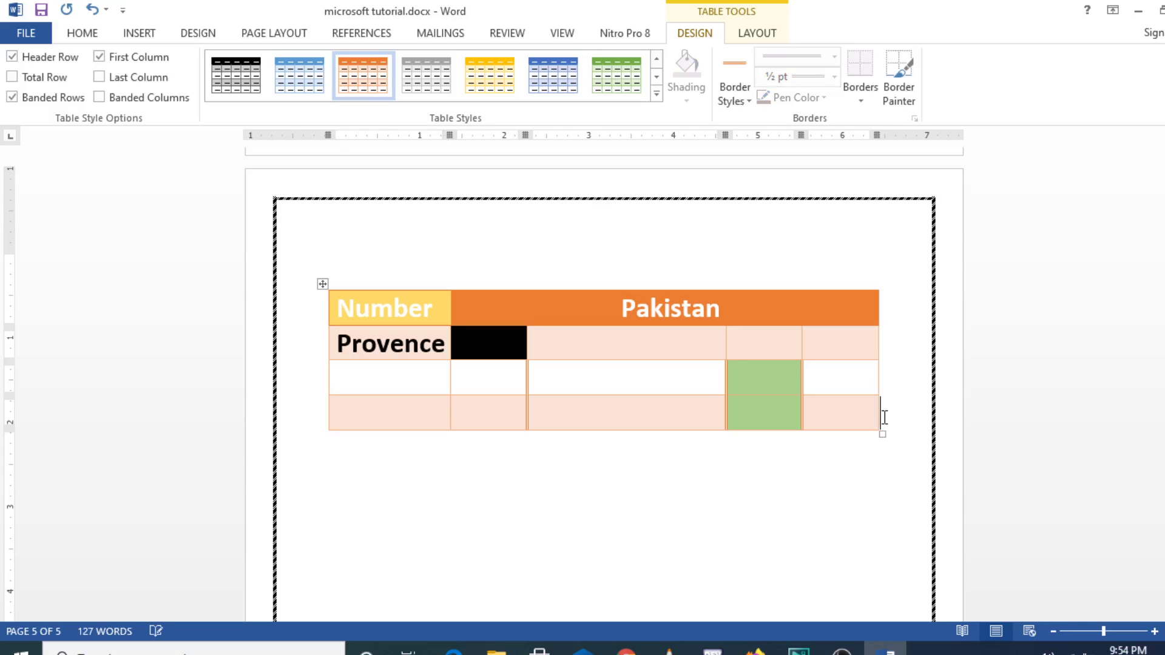
key("Return")
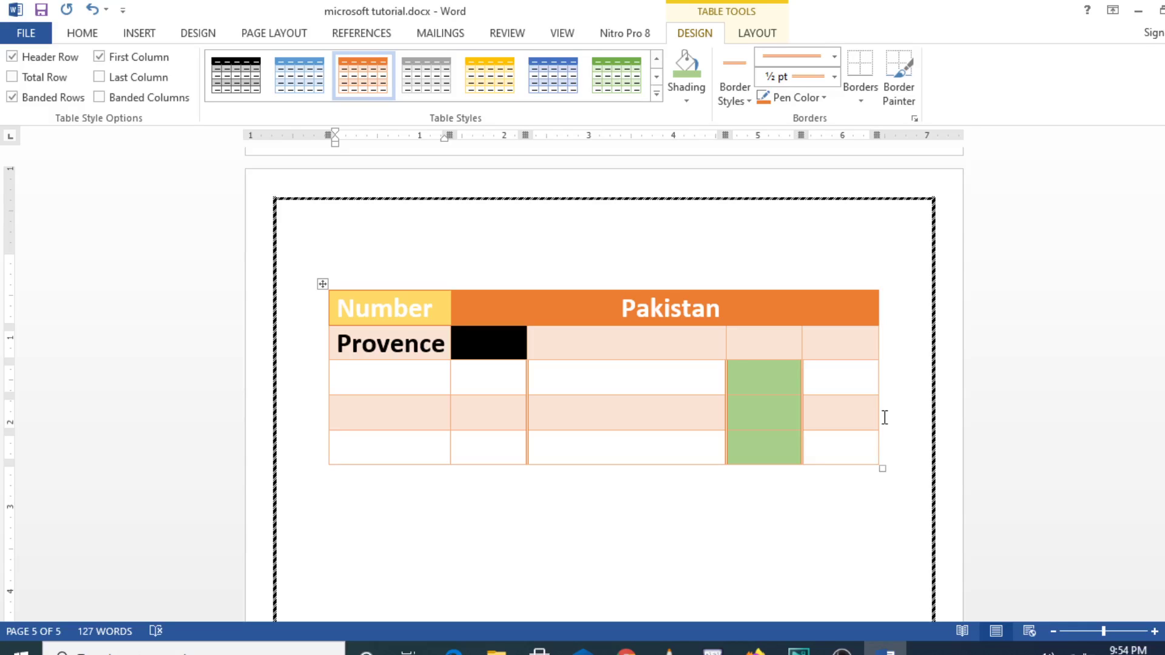
- Insert a new column to the right of the table's first column
right_click(357, 444)
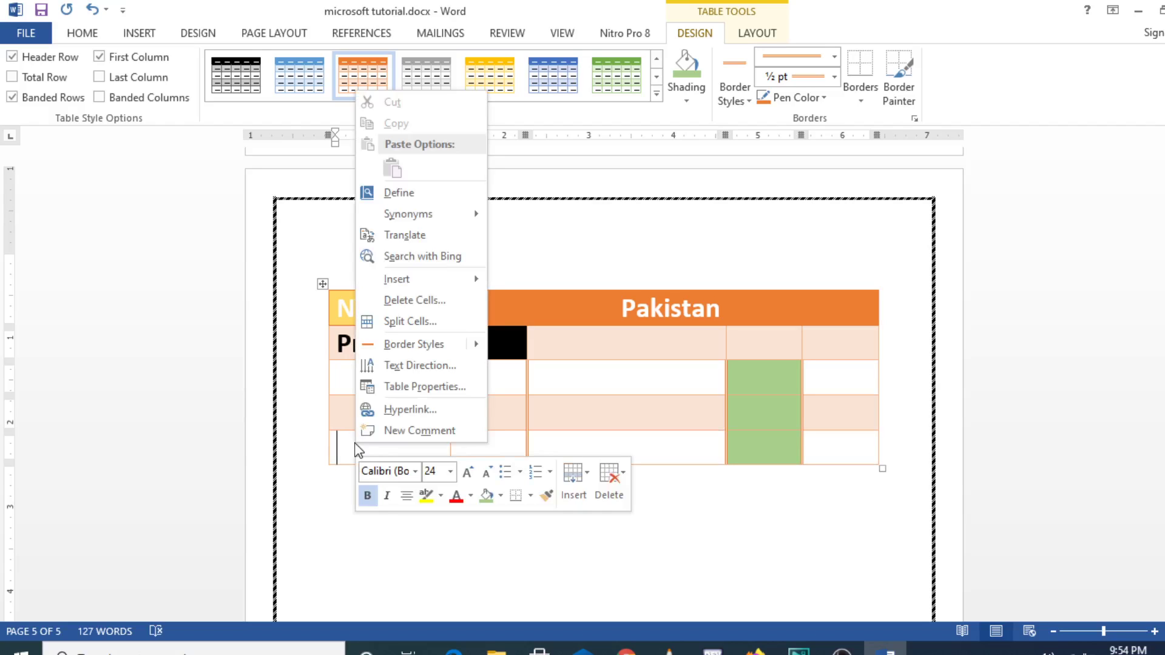
mouse_move(414, 279)
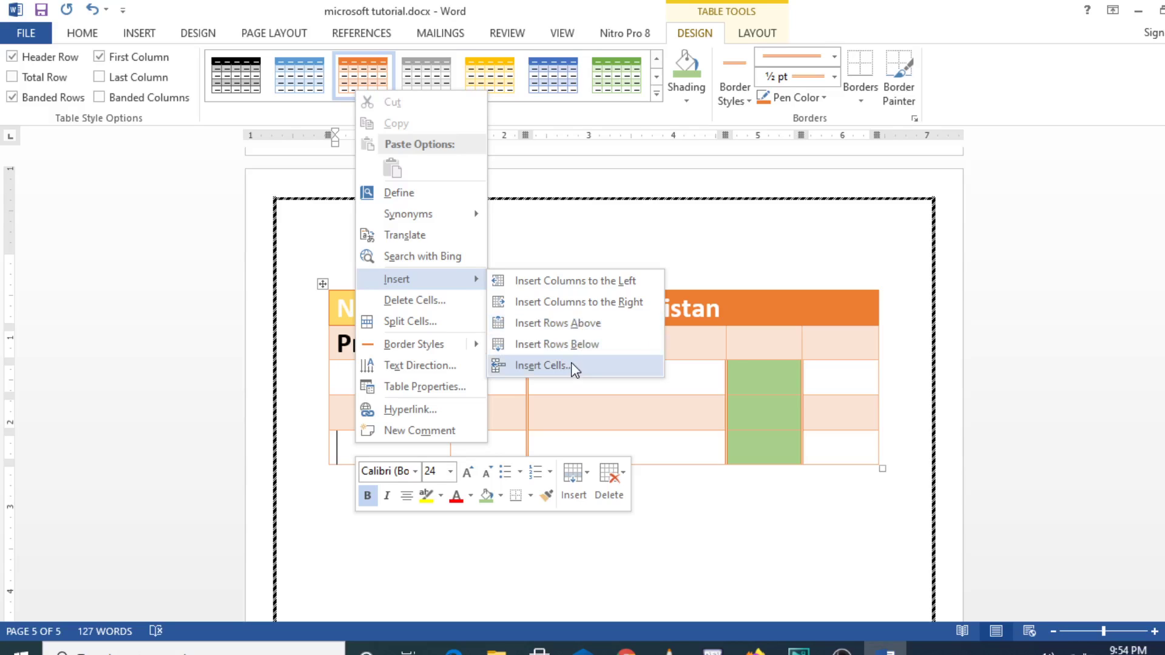
left_click(588, 311)
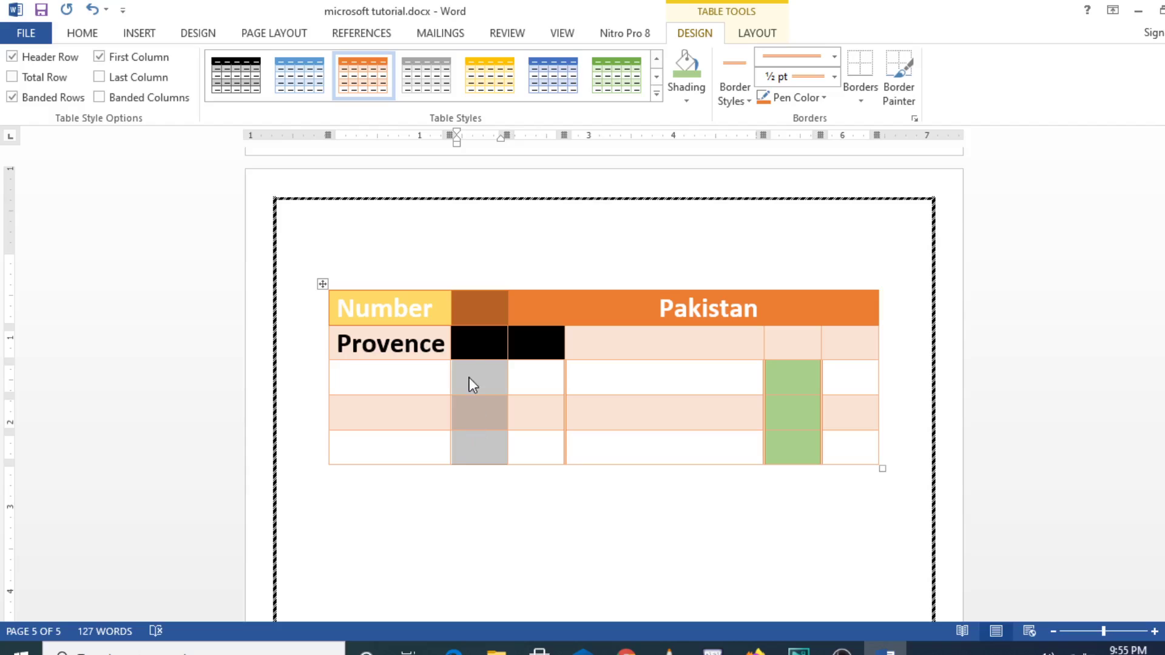
left_click(463, 553)
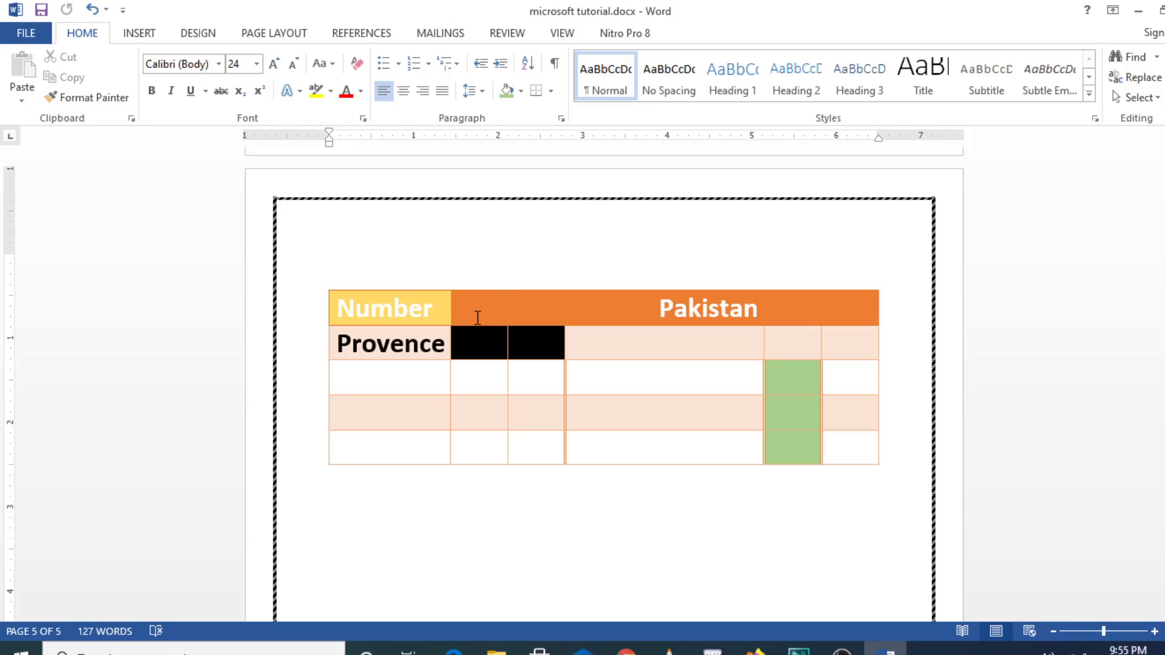
- Enter "New" in the header cell of the inserted column
left_click(477, 317)
type("12")
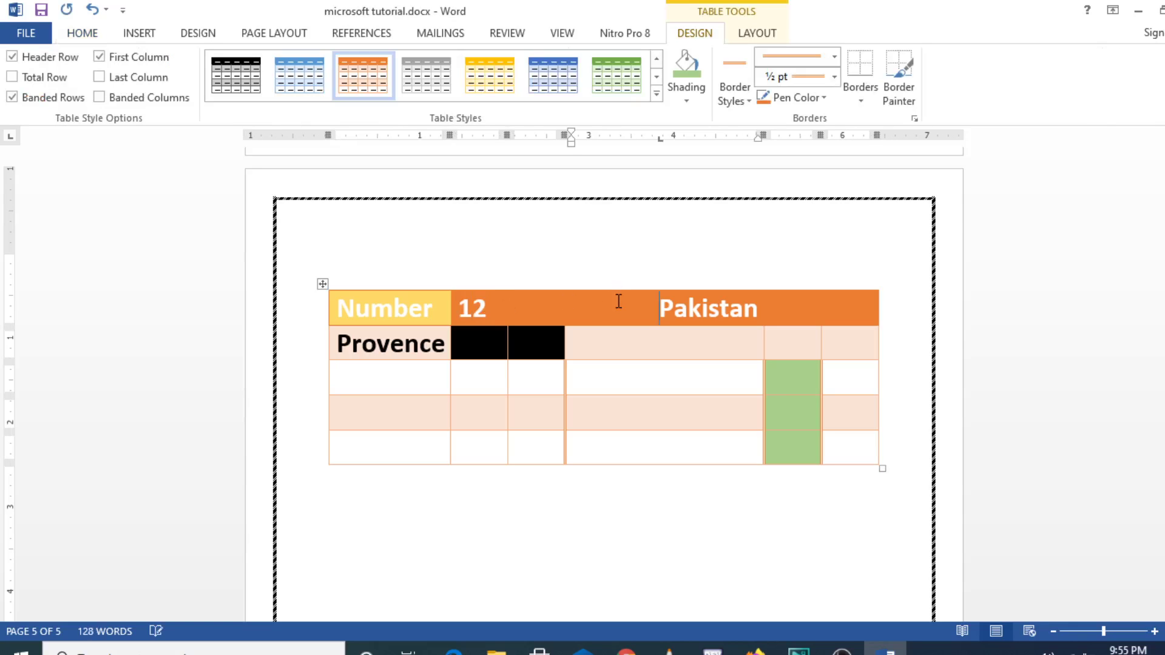
left_click(486, 308)
key("BackSpace")
key("BackSpace")
type("a")
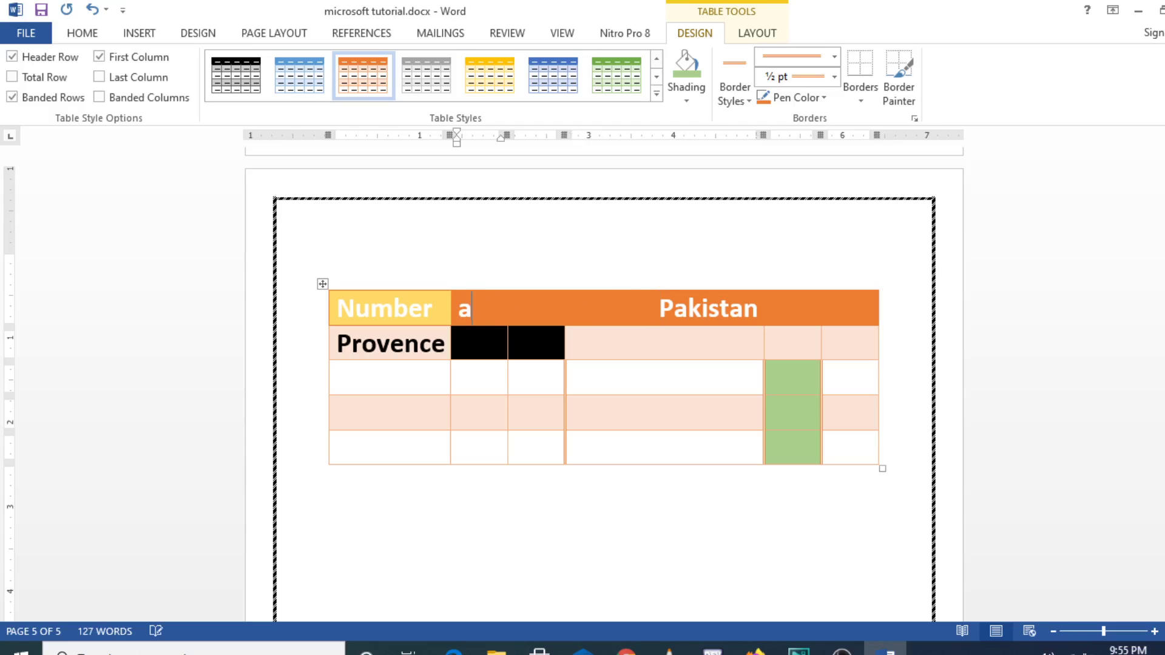
key("BackSpace")
type("New")
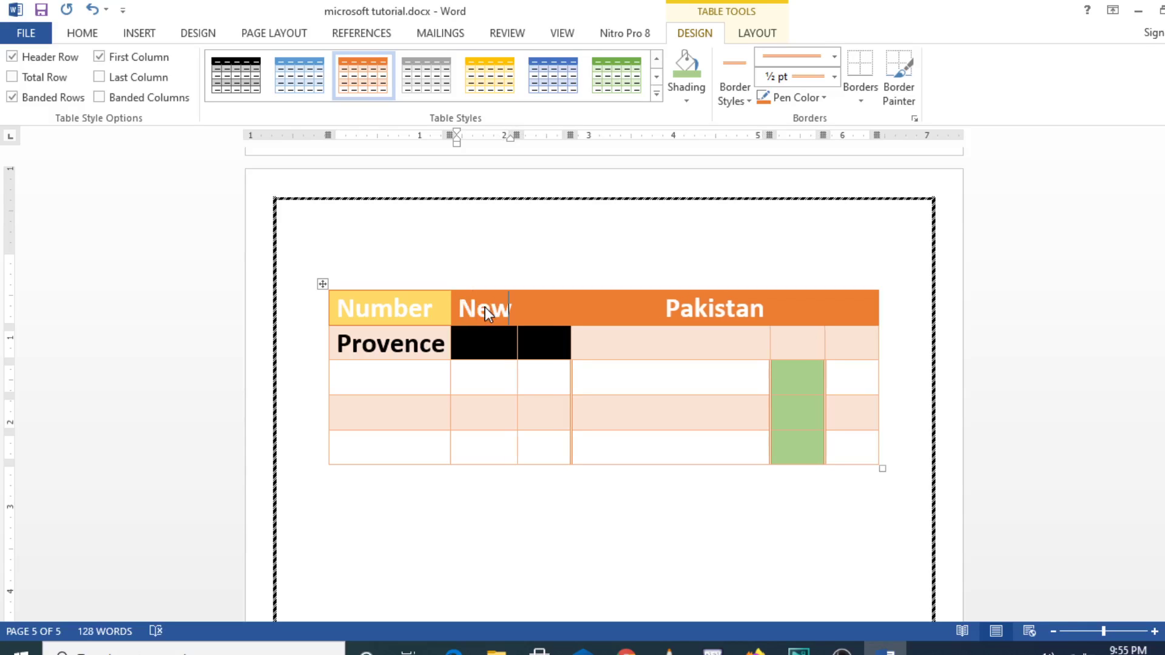
left_click(645, 334)
left_click(540, 310)
- Enter 12 in the first cell of the table's last row
mouse_move(306, 430)
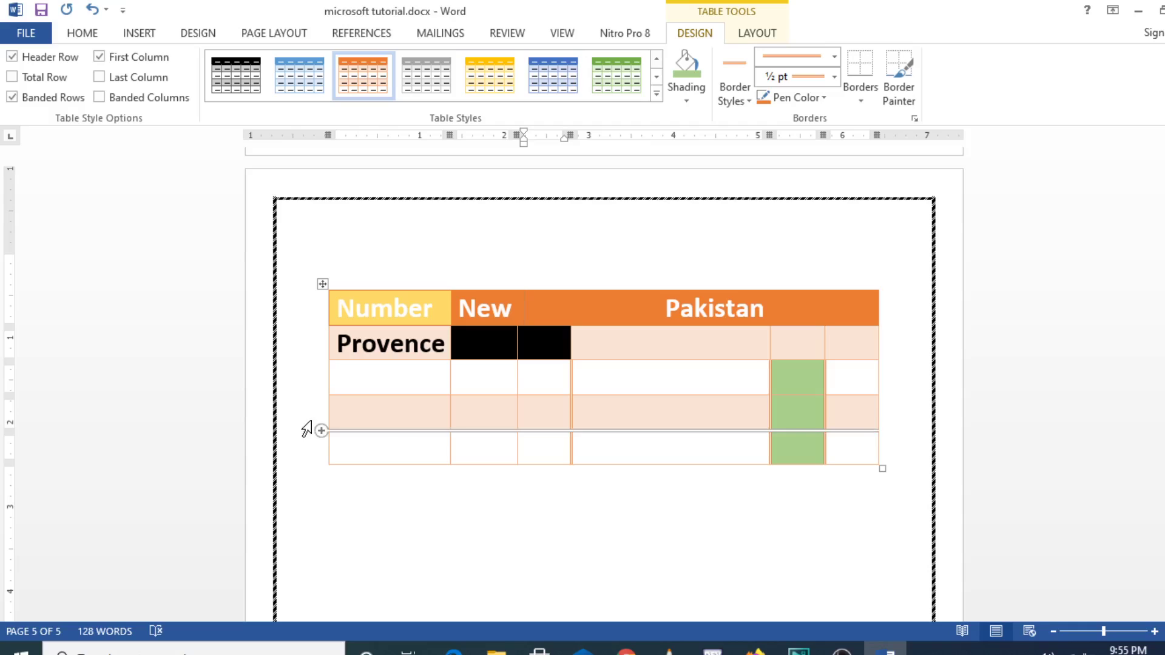
right_click(387, 450)
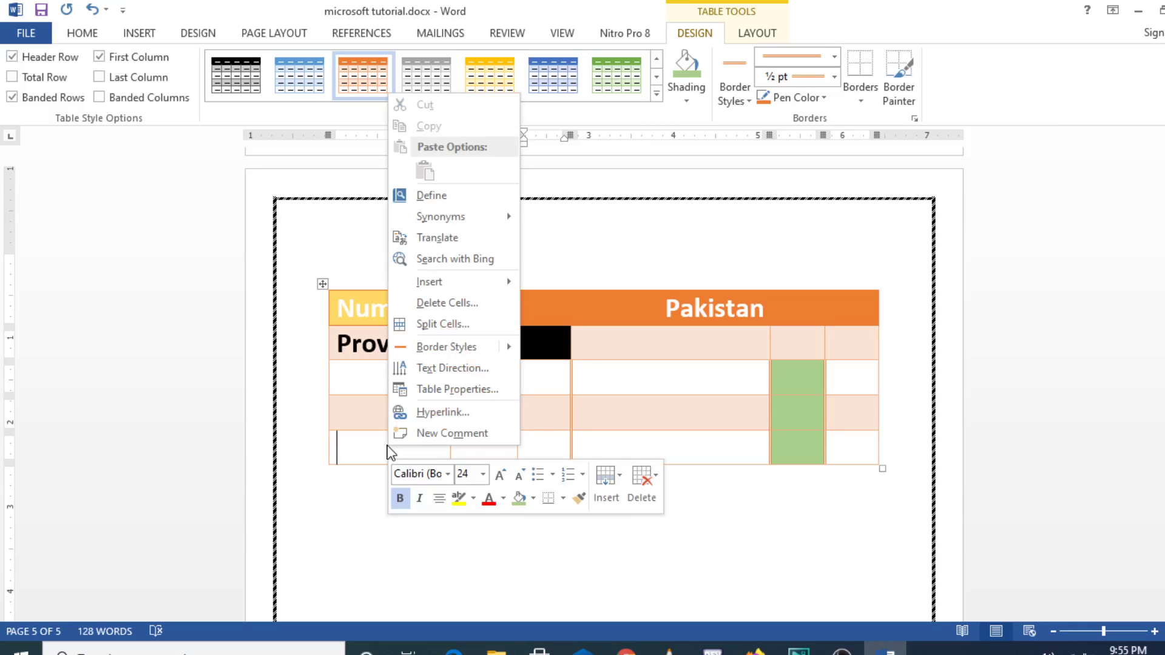
mouse_move(460, 287)
left_click(370, 448)
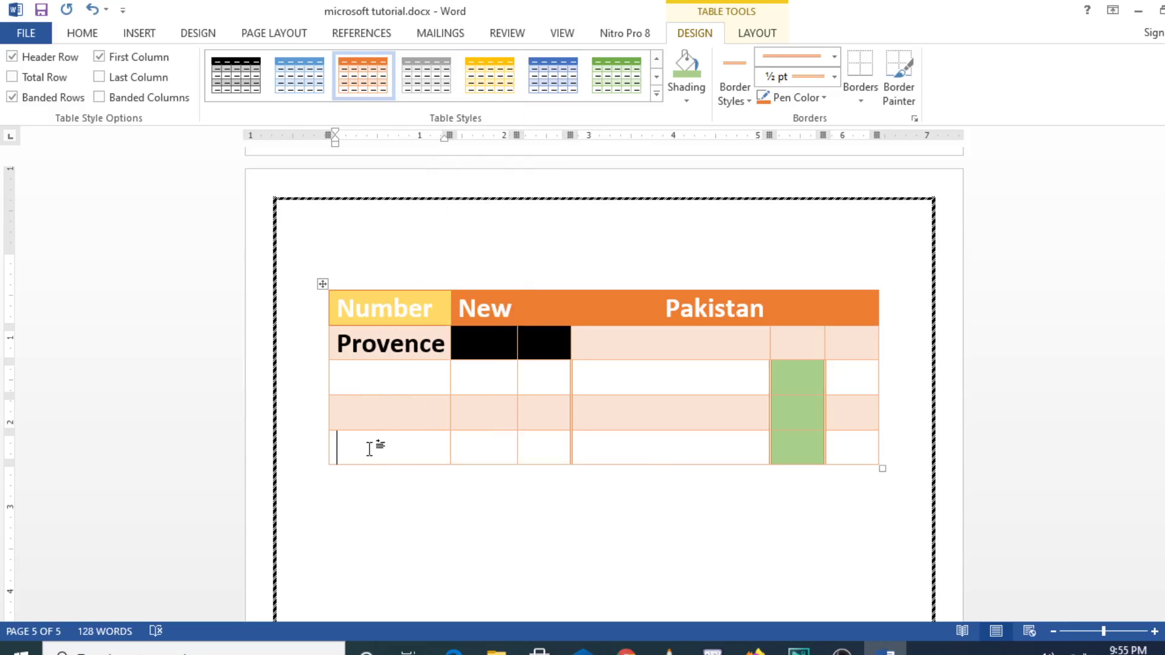
type("12")
- Insert a new row below the row containing 12
right_click(395, 447)
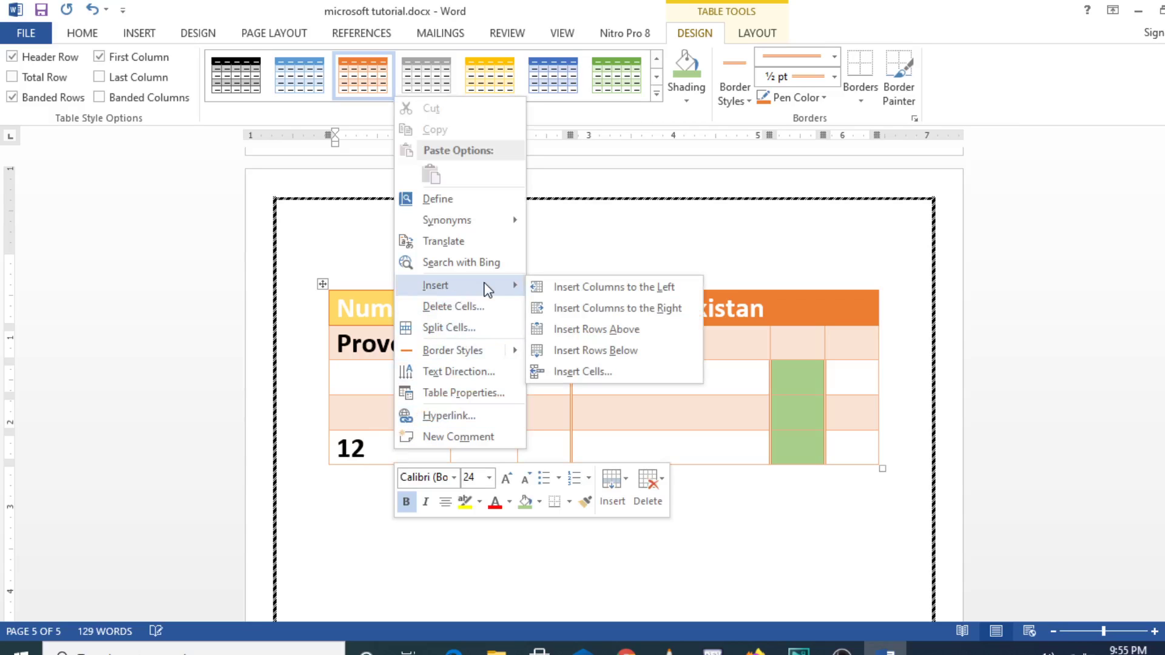
left_click(606, 352)
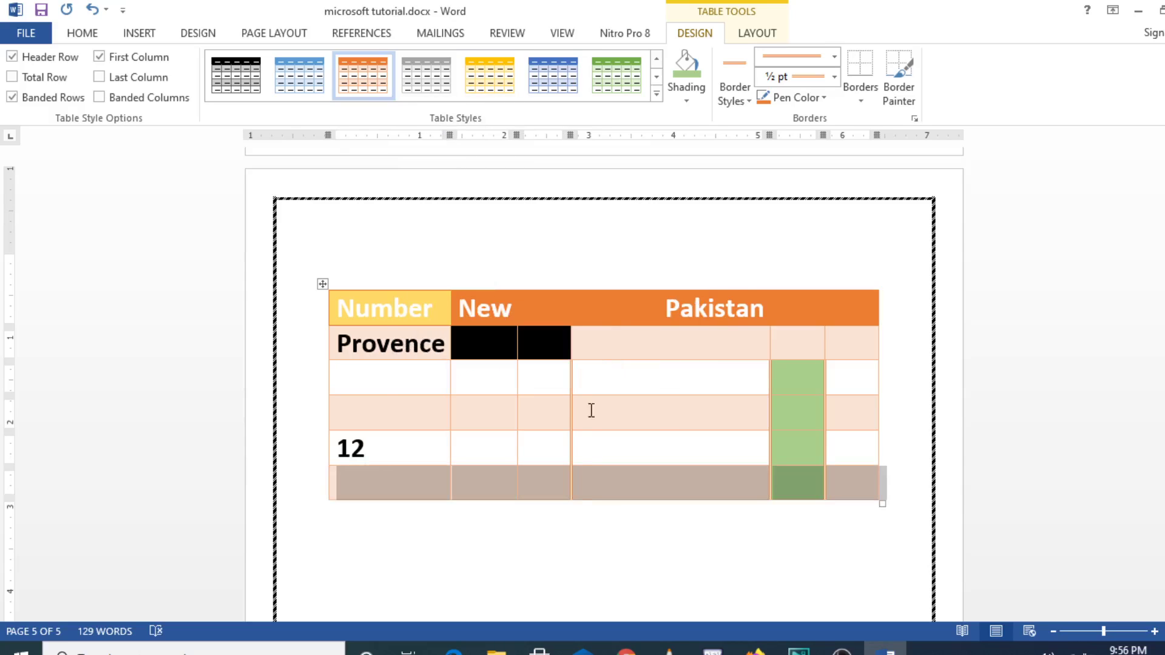
left_click(554, 531)
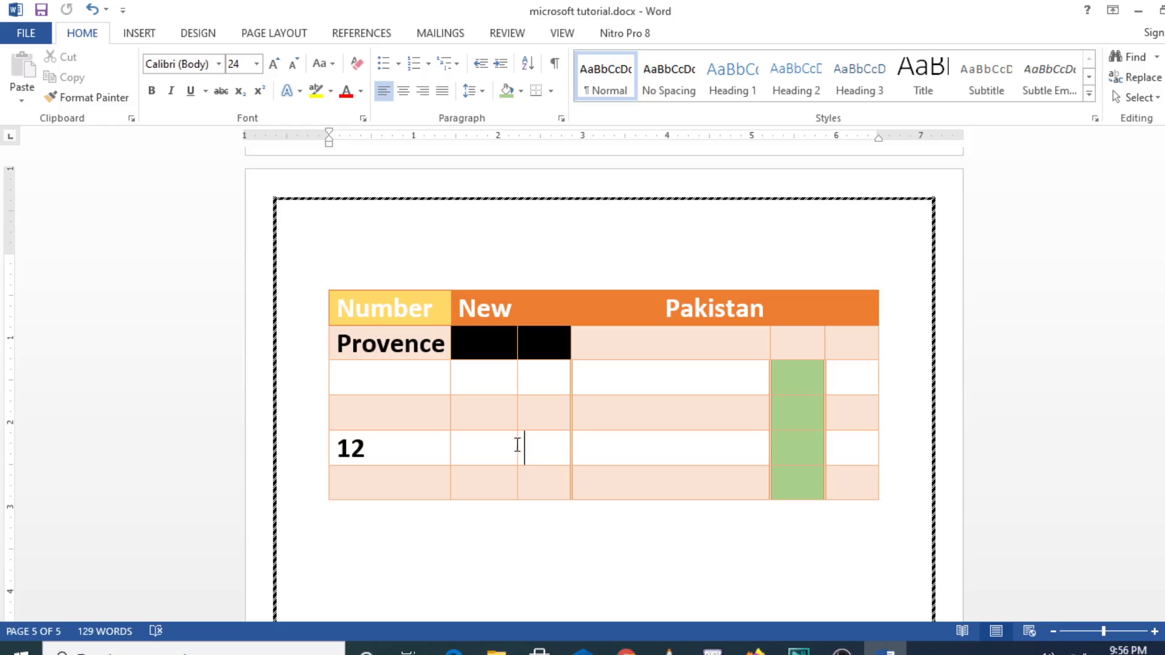
- Merge the two empty cells directly after the 12 in the table's fifth row
left_click_drag(518, 445, 502, 443)
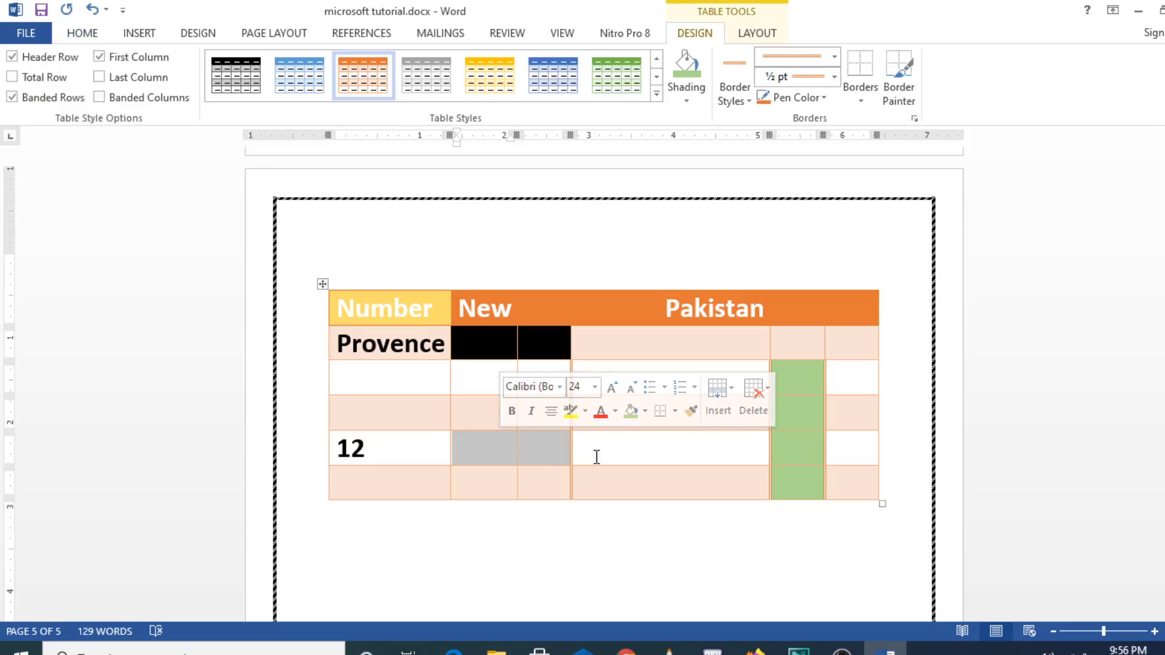
left_click(586, 454)
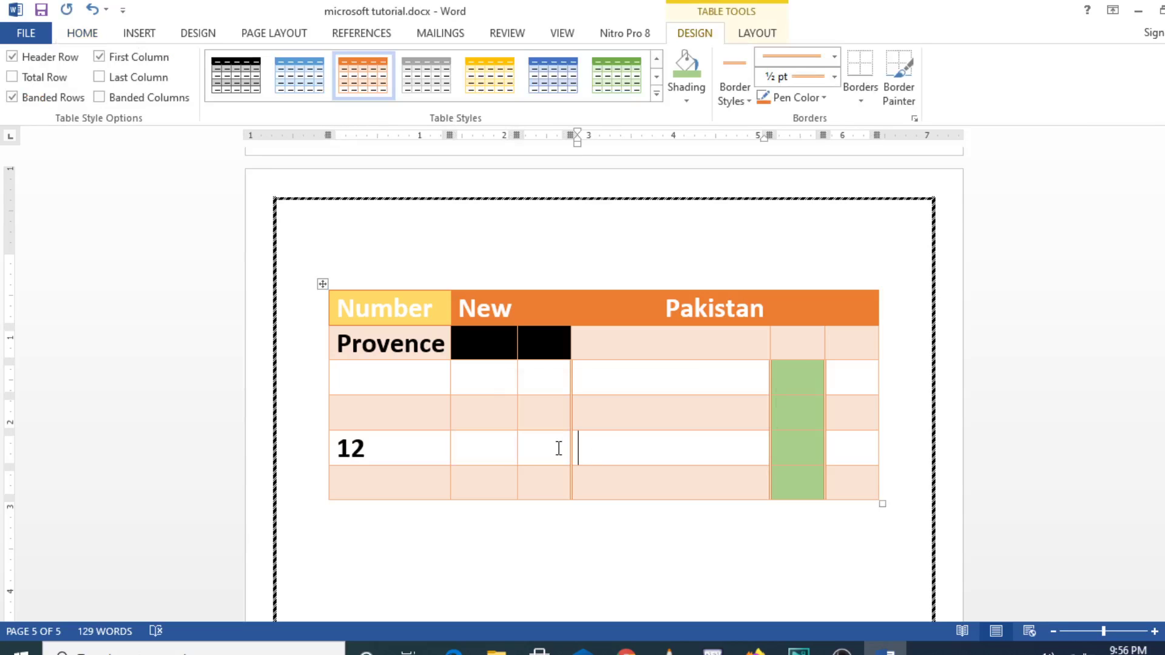
left_click_drag(529, 447, 491, 446)
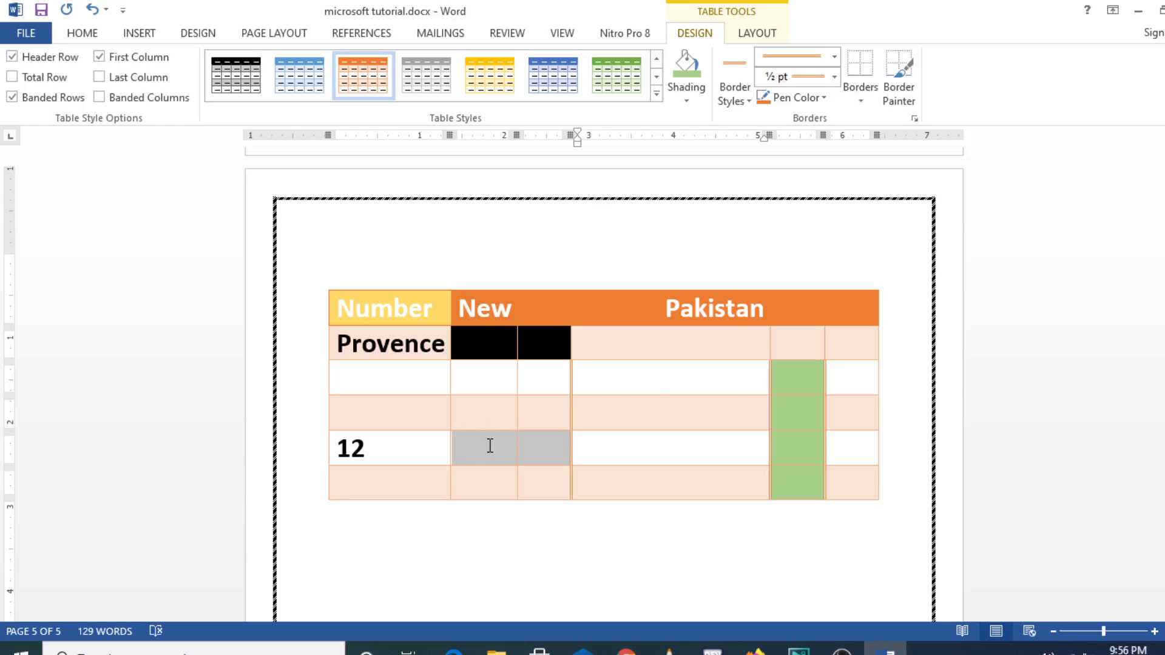
left_click(559, 444)
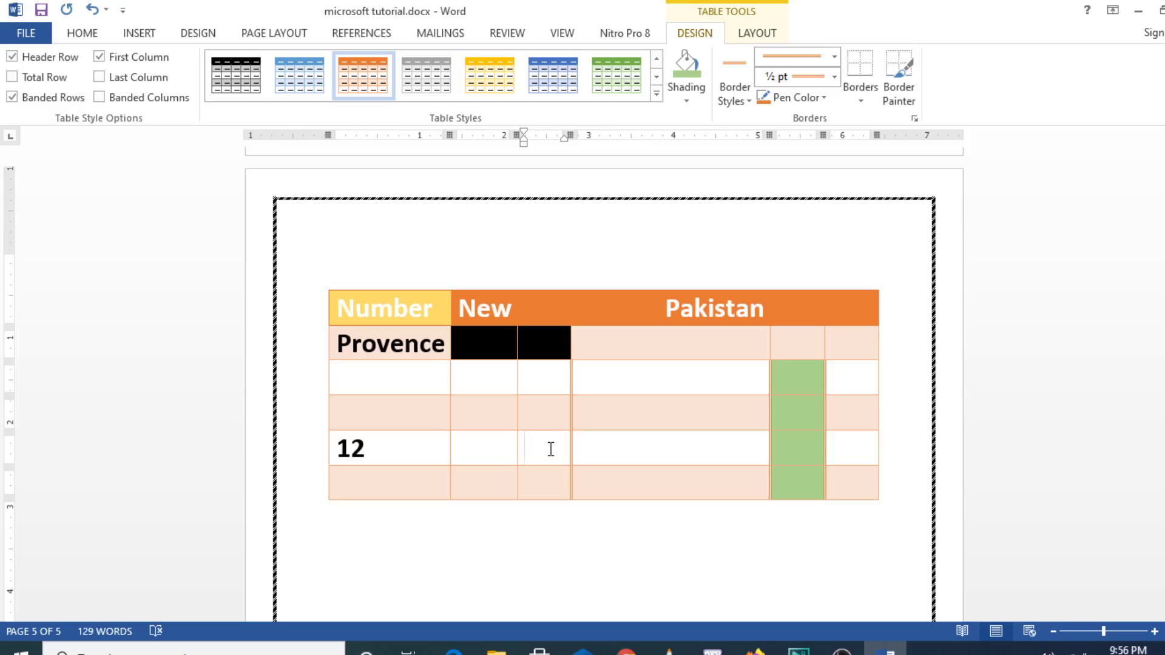
left_click_drag(551, 449, 486, 457)
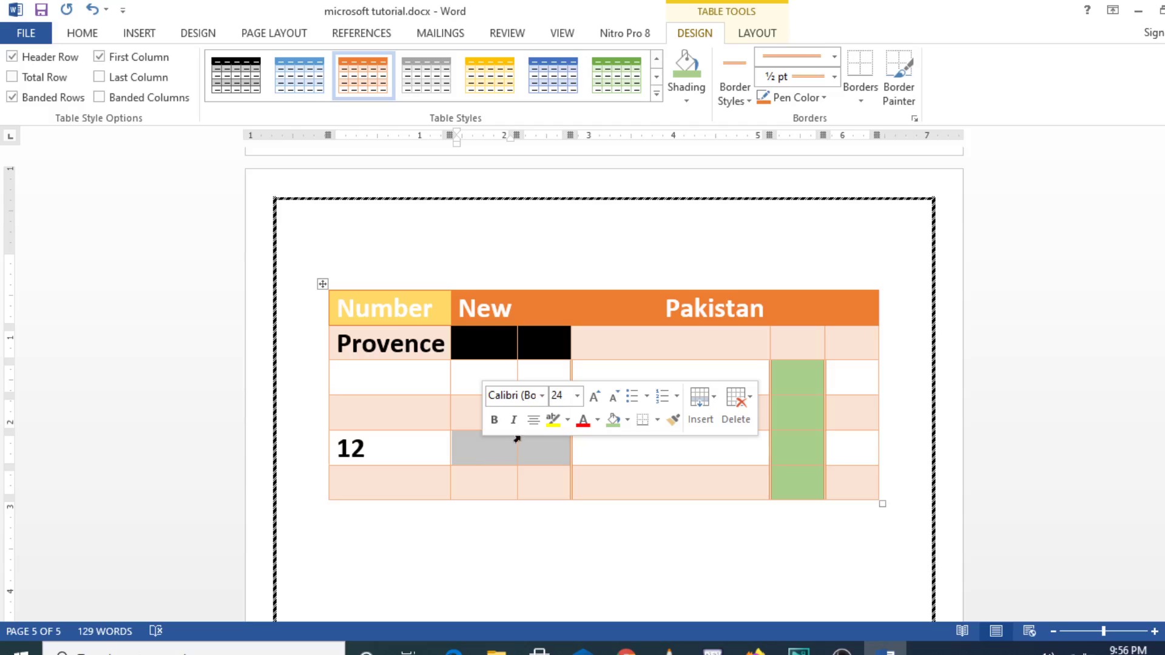
right_click(511, 447)
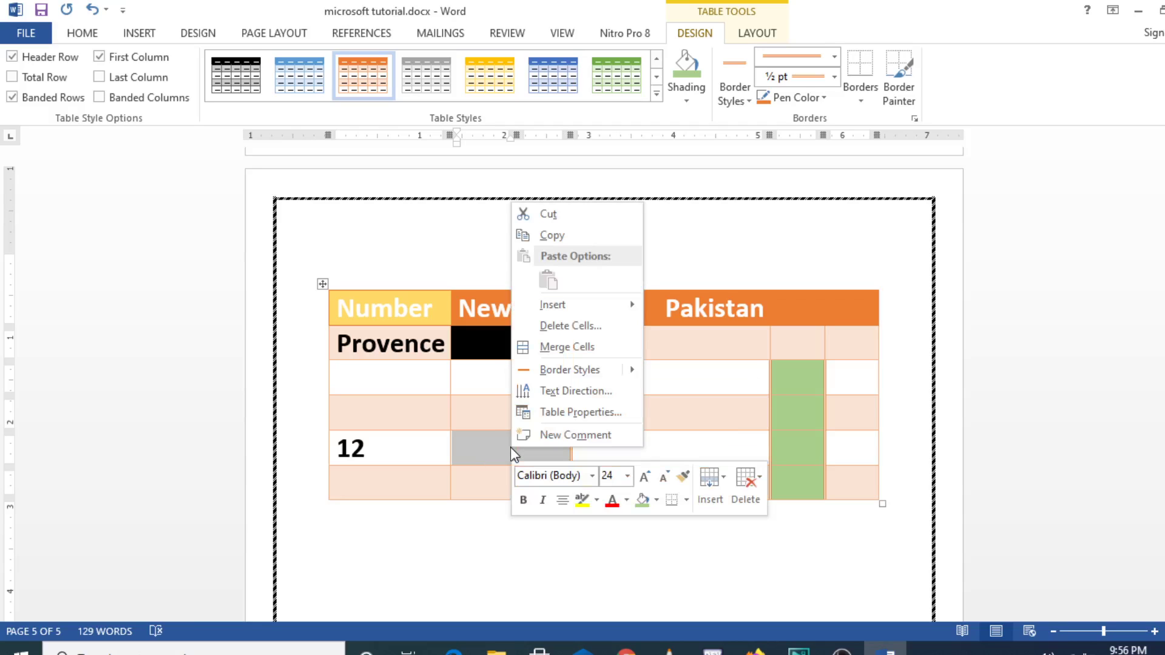
left_click(596, 348)
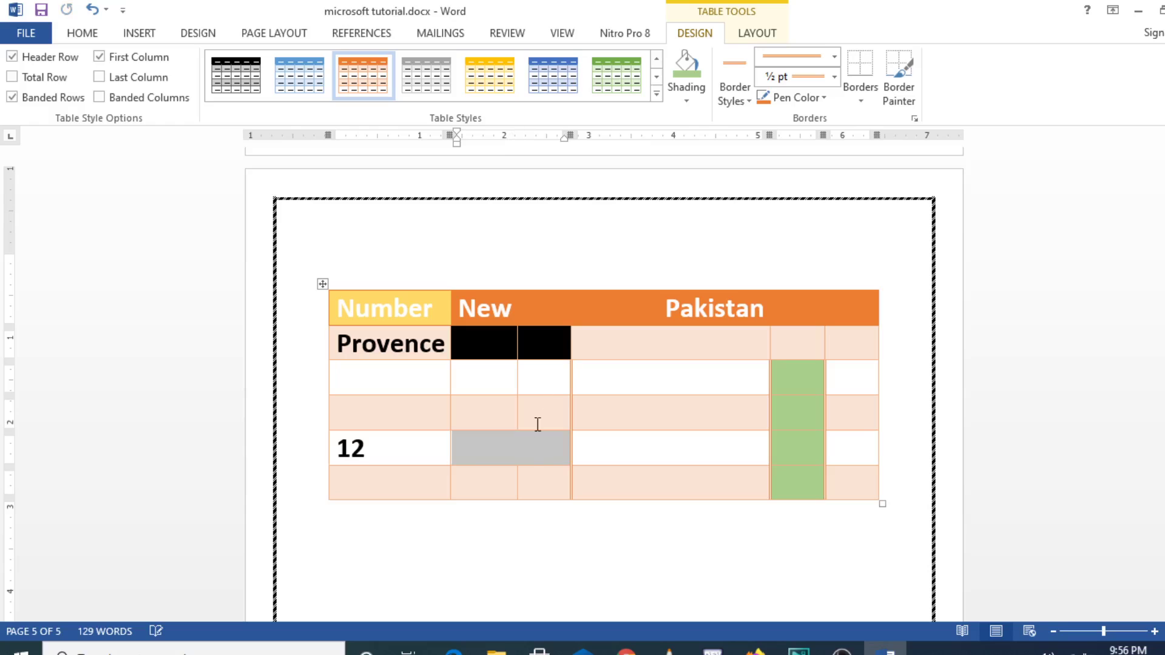
- Enter "Love" in the merged cell beside the 12
left_click(522, 448)
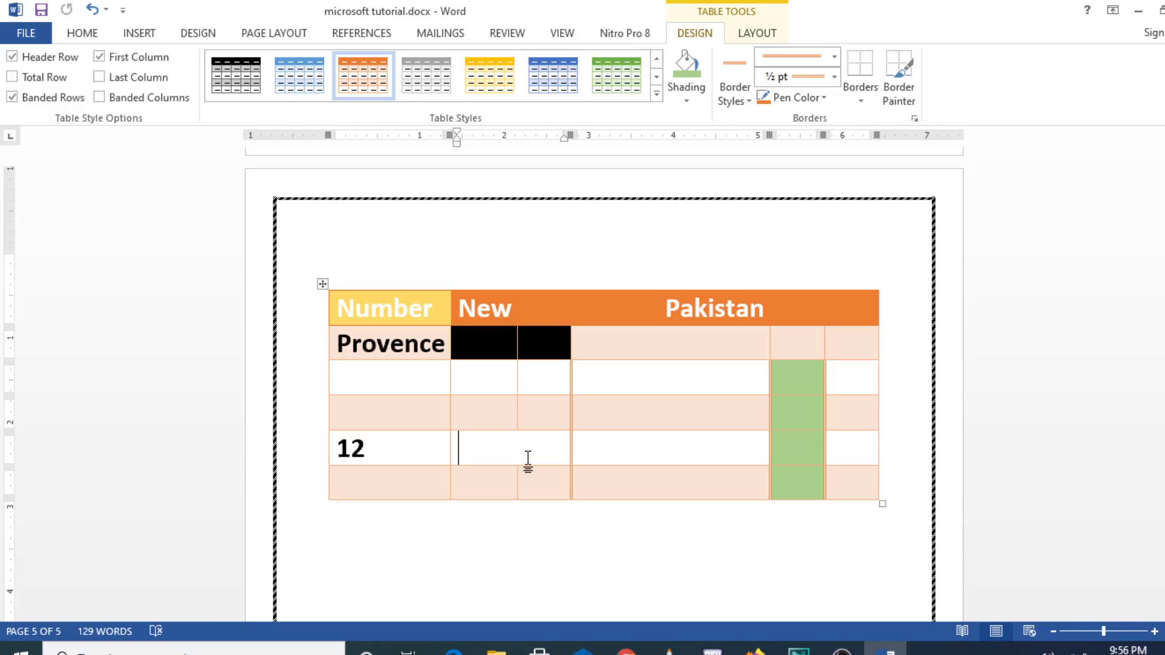
type("Iove")
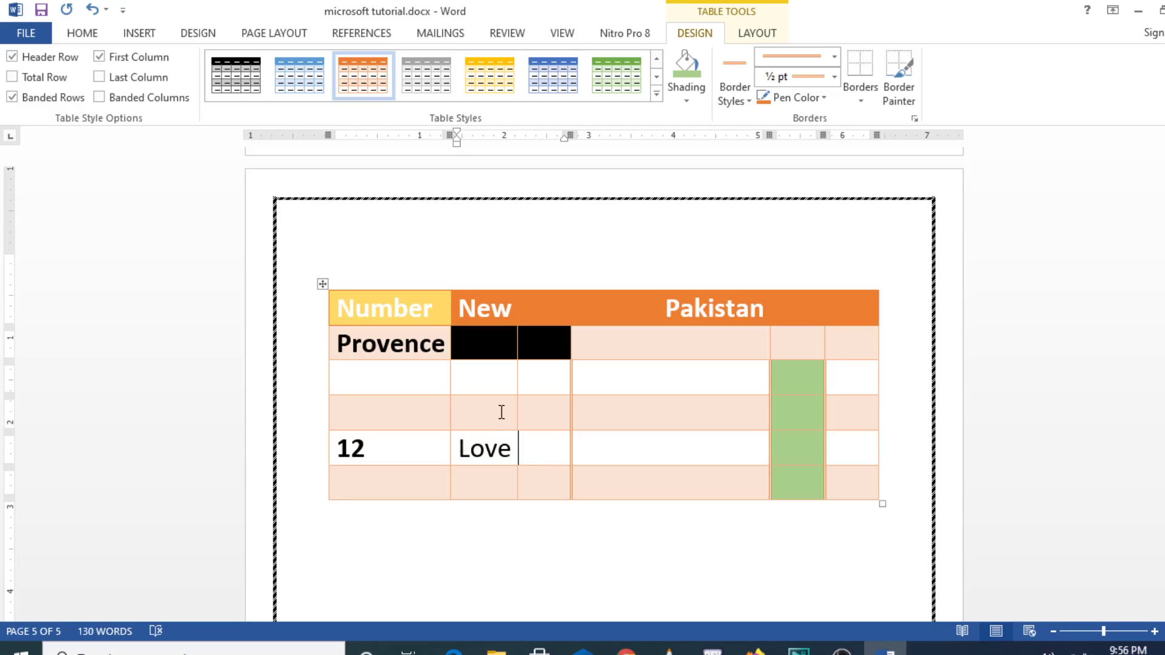
left_click(561, 410)
- Merge the last two cells of the row containing 12 and enter "Country" in the merged cell
left_click_drag(863, 452, 813, 456)
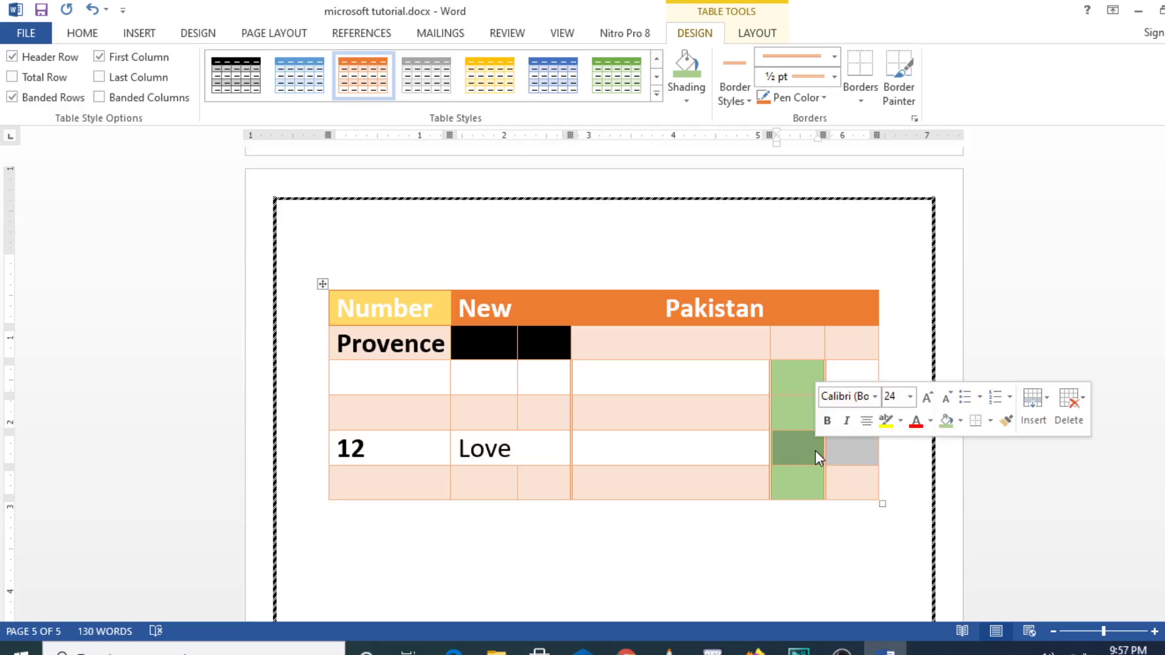
right_click(815, 439)
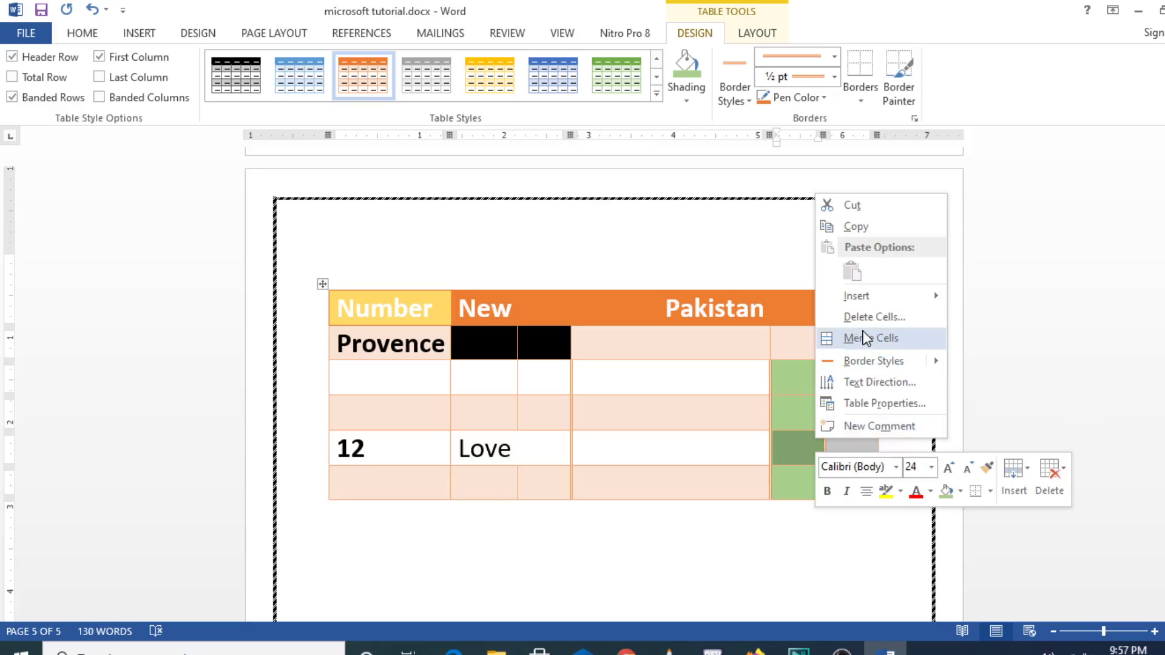
left_click(865, 338)
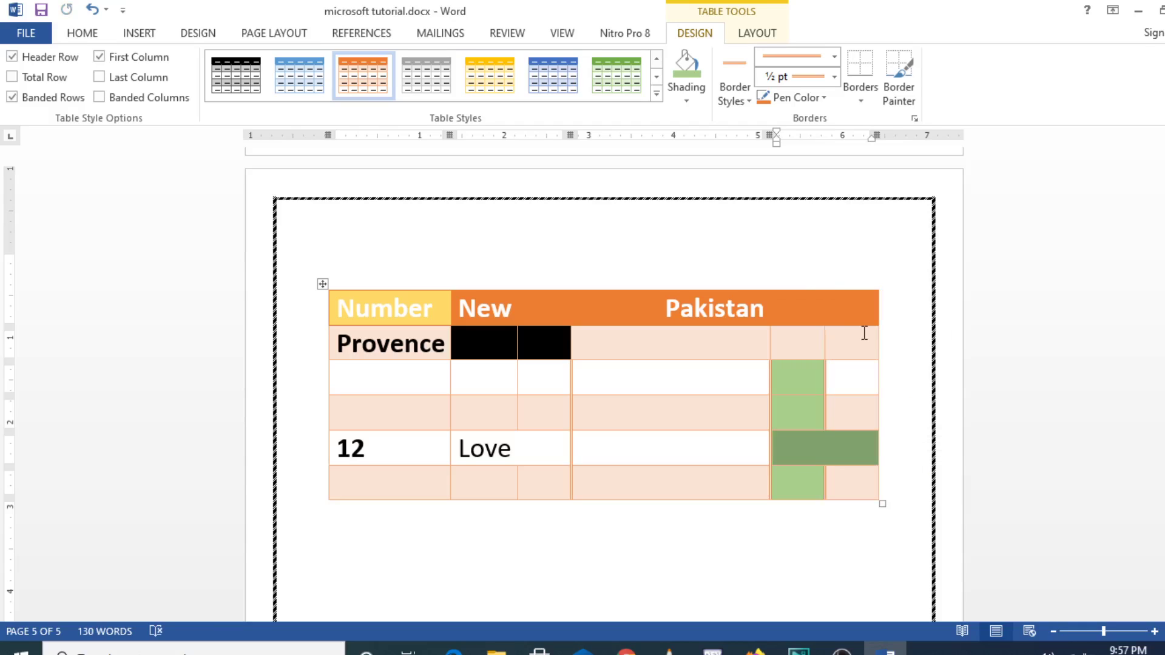
type("count")
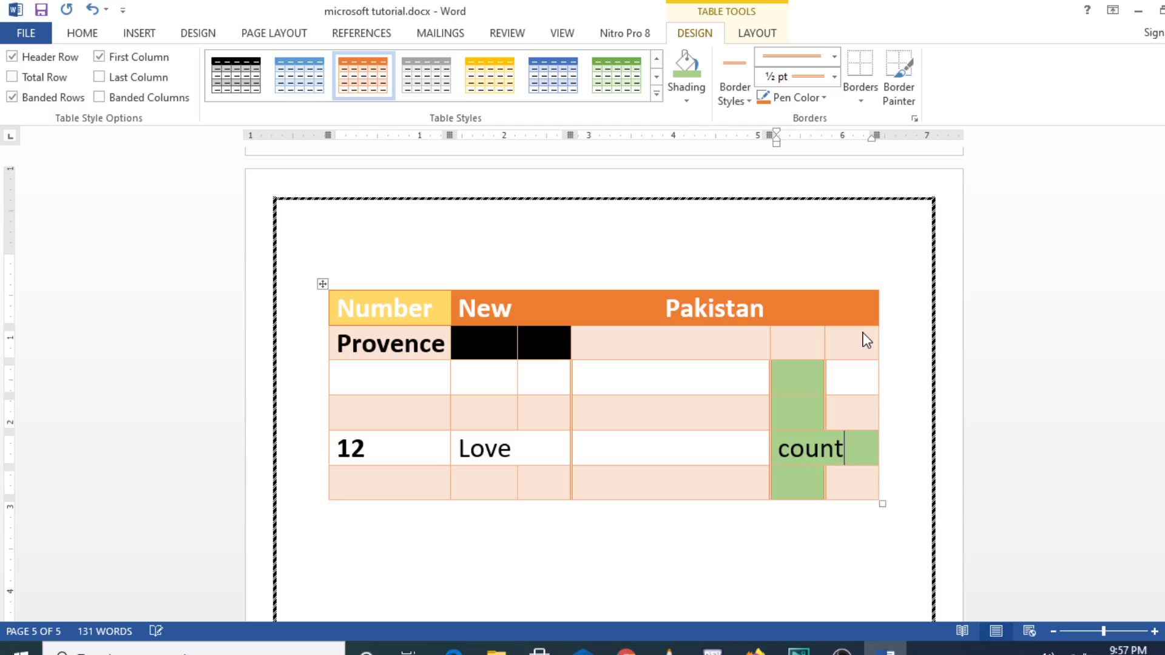
type("ry")
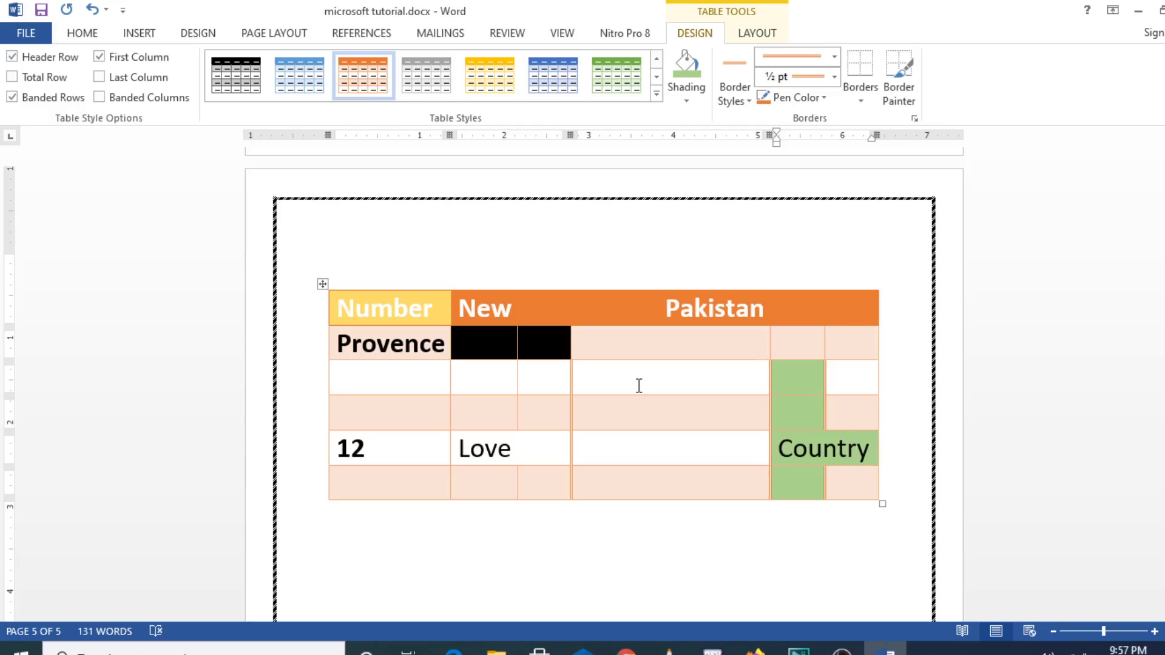
- Enter "Your" in the empty cell between "Love" and "Country"
left_click(662, 452)
type("your")
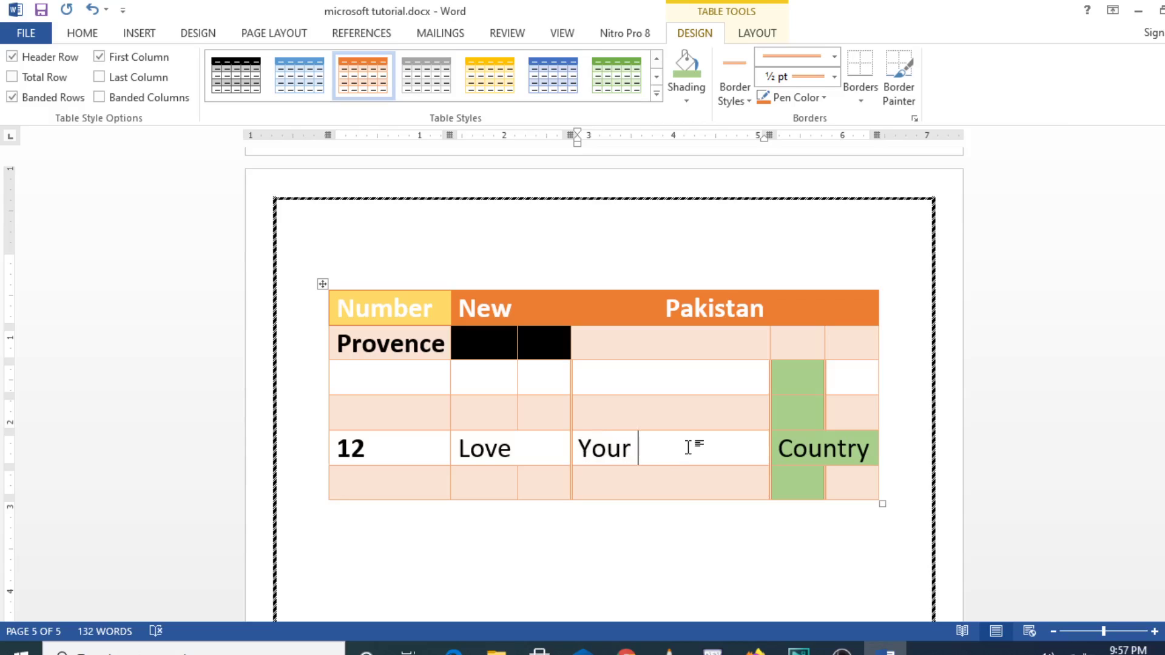
left_click(867, 450)
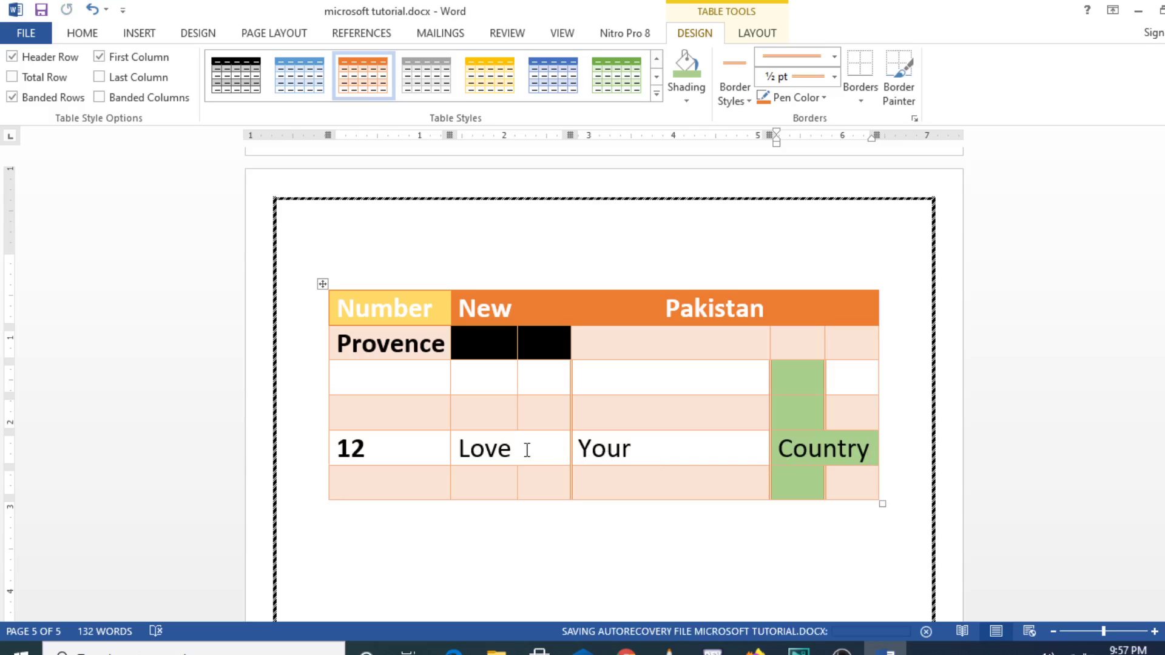
- Split the "Love" cell into 2 columns and 1 row
left_click_drag(528, 449, 495, 452)
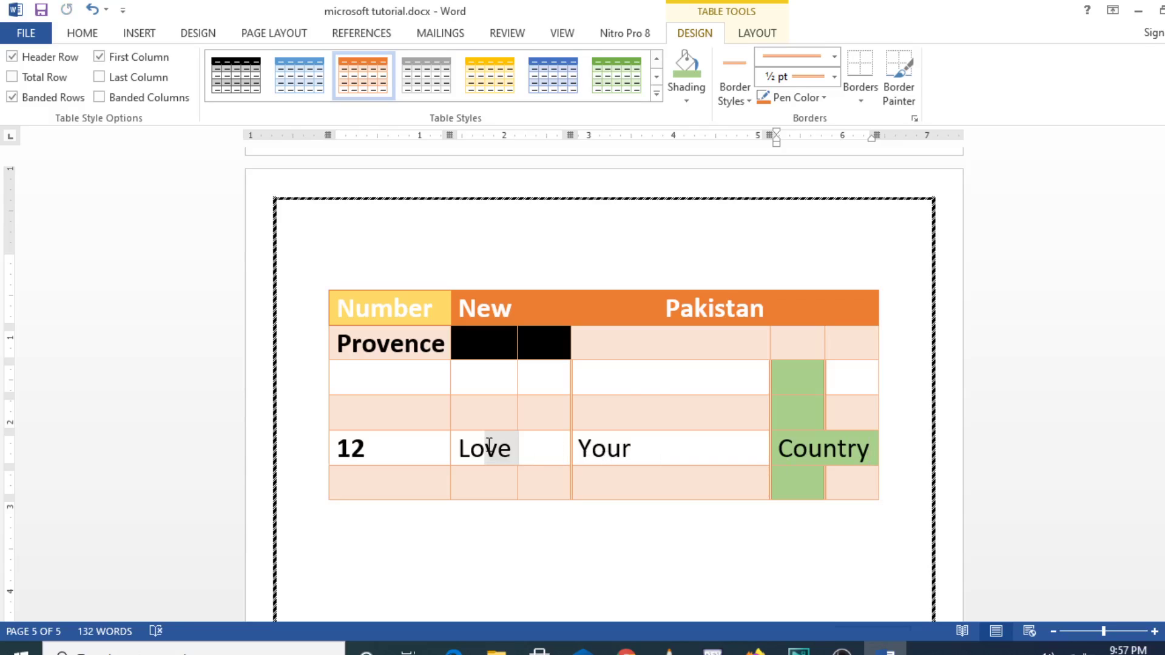
left_click(548, 452)
left_click_drag(561, 451, 447, 443)
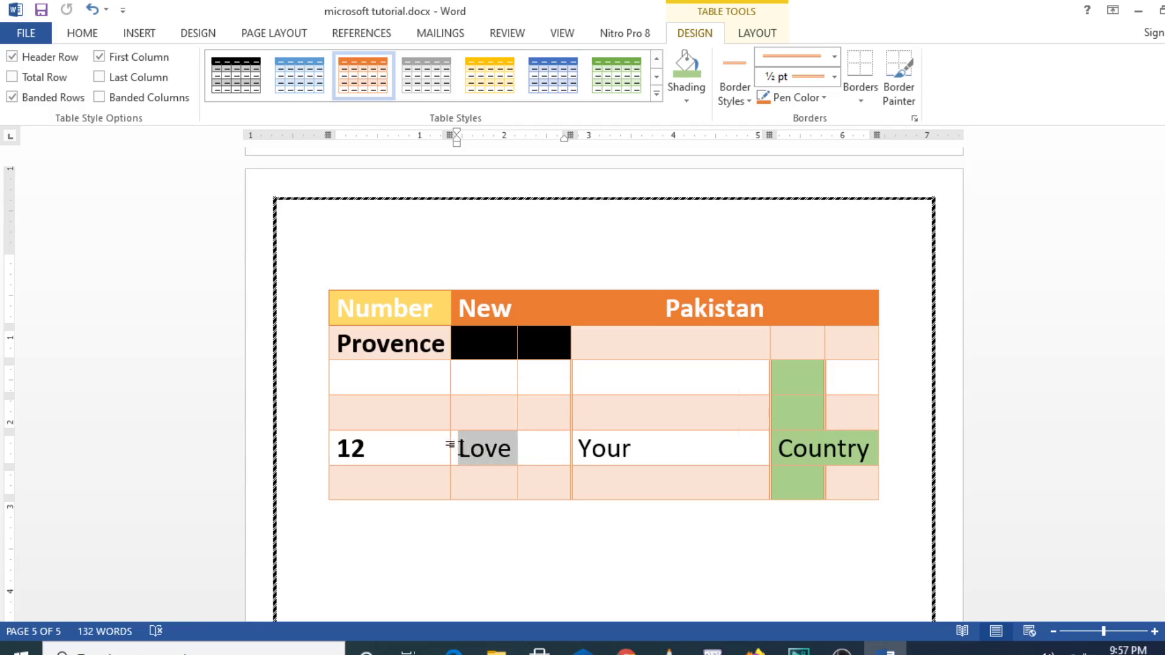
right_click(503, 454)
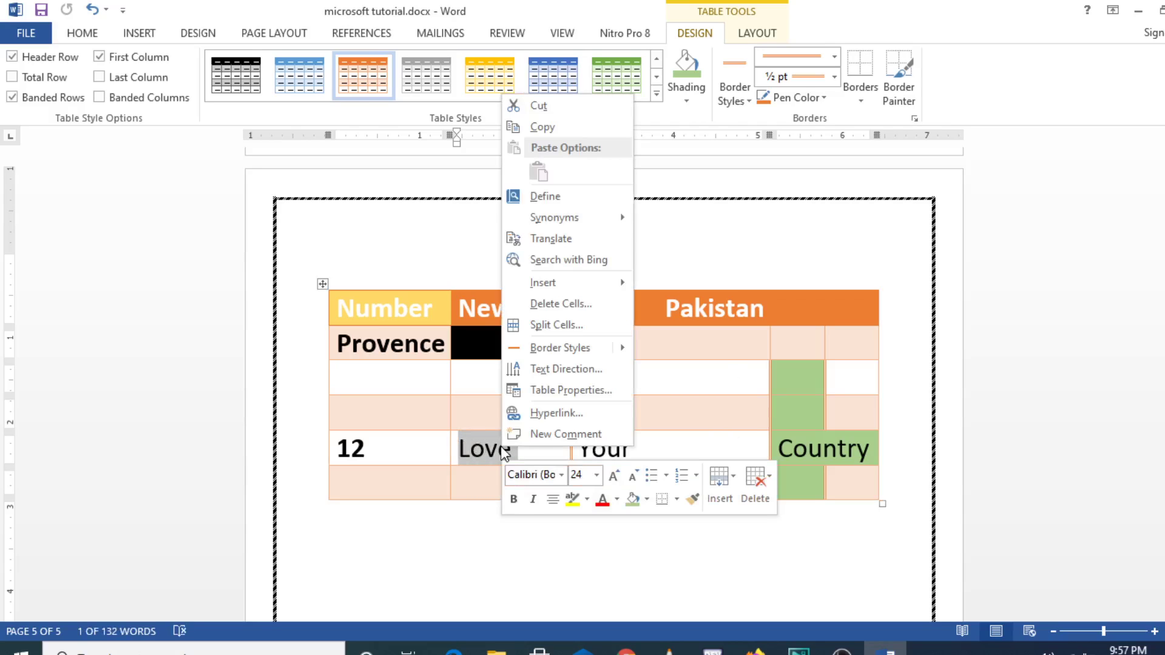
left_click(563, 328)
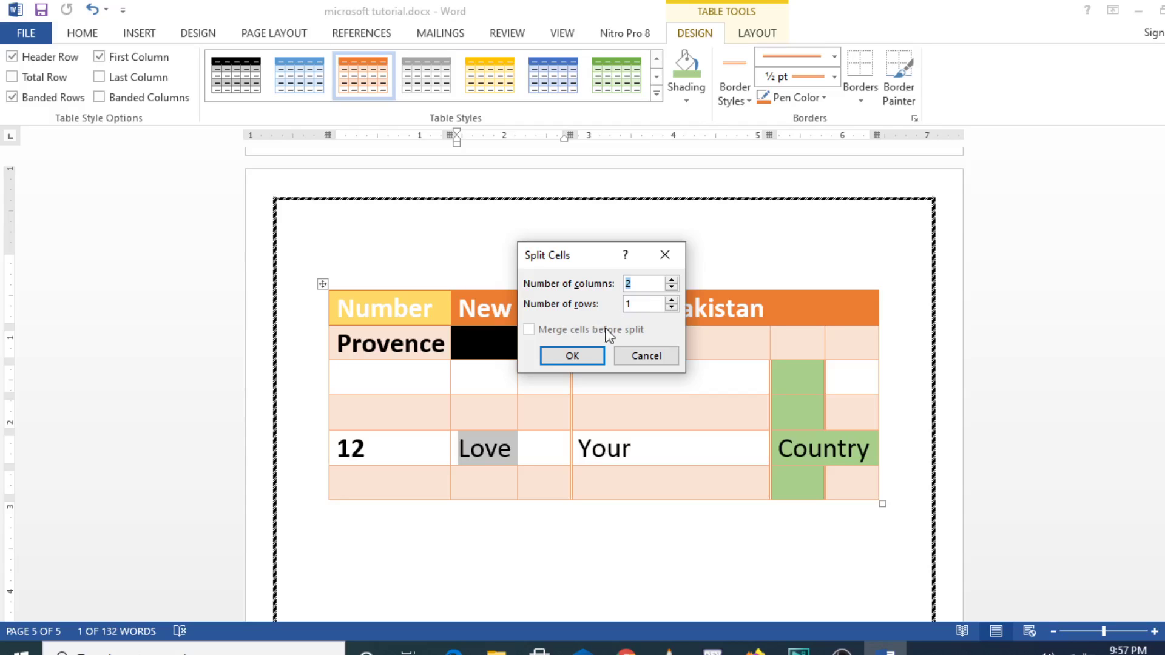
left_click(571, 357)
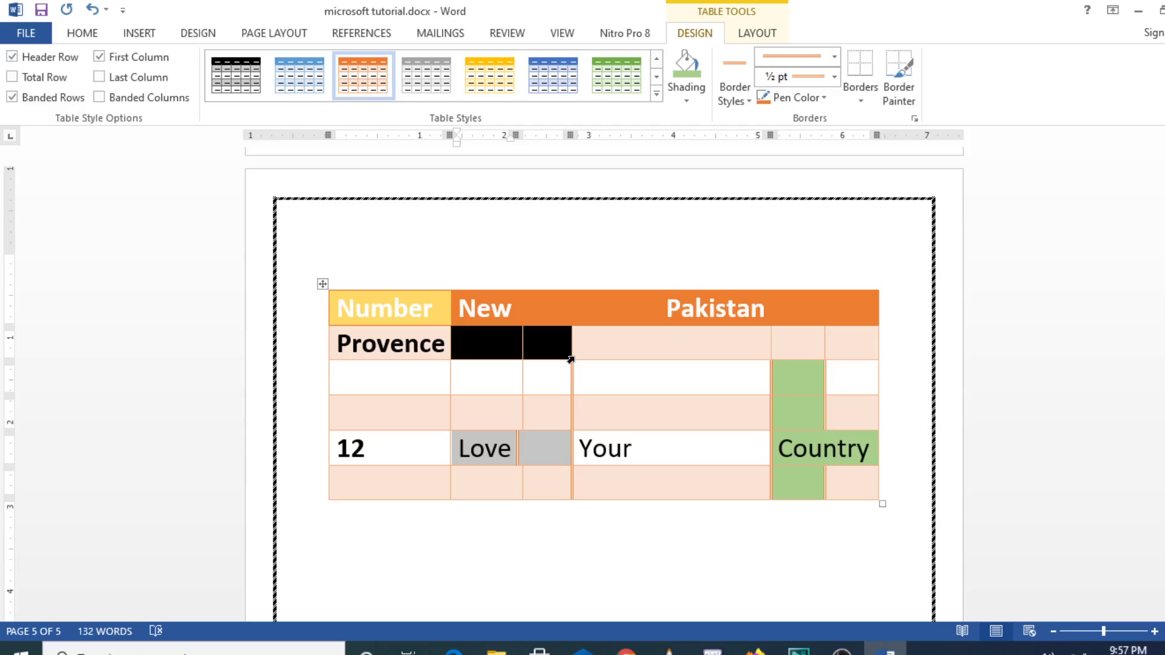
left_click(734, 380)
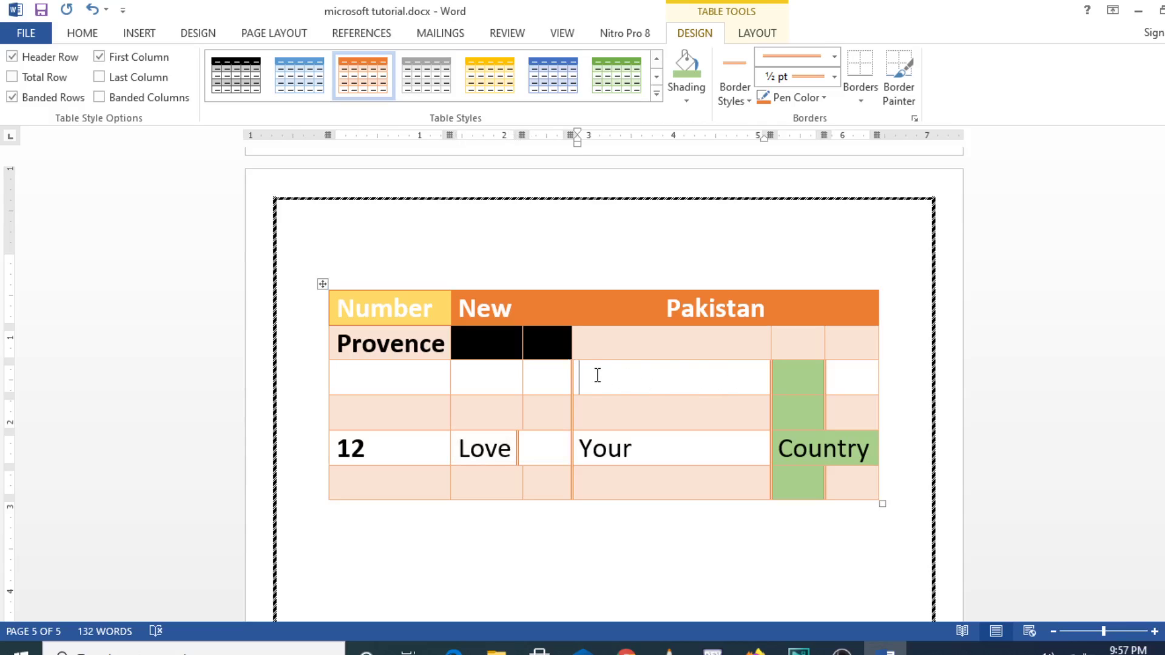
- Merge the second, third and fourth cells of the row below "Provence" into one cell
right_click(651, 380)
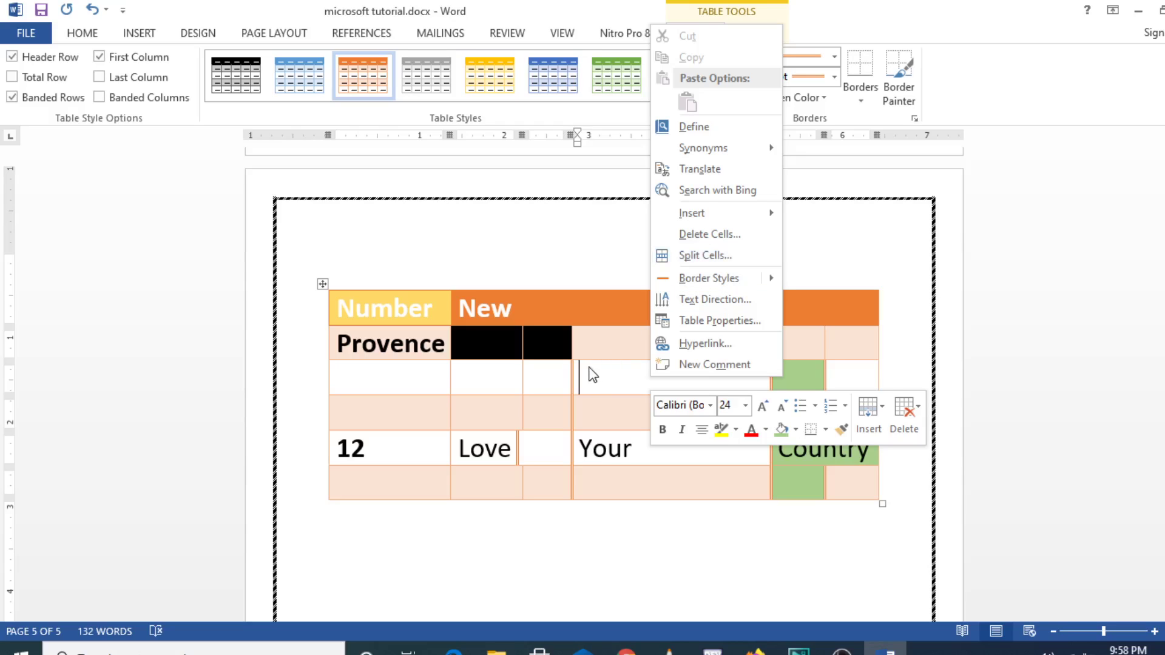
left_click(561, 374)
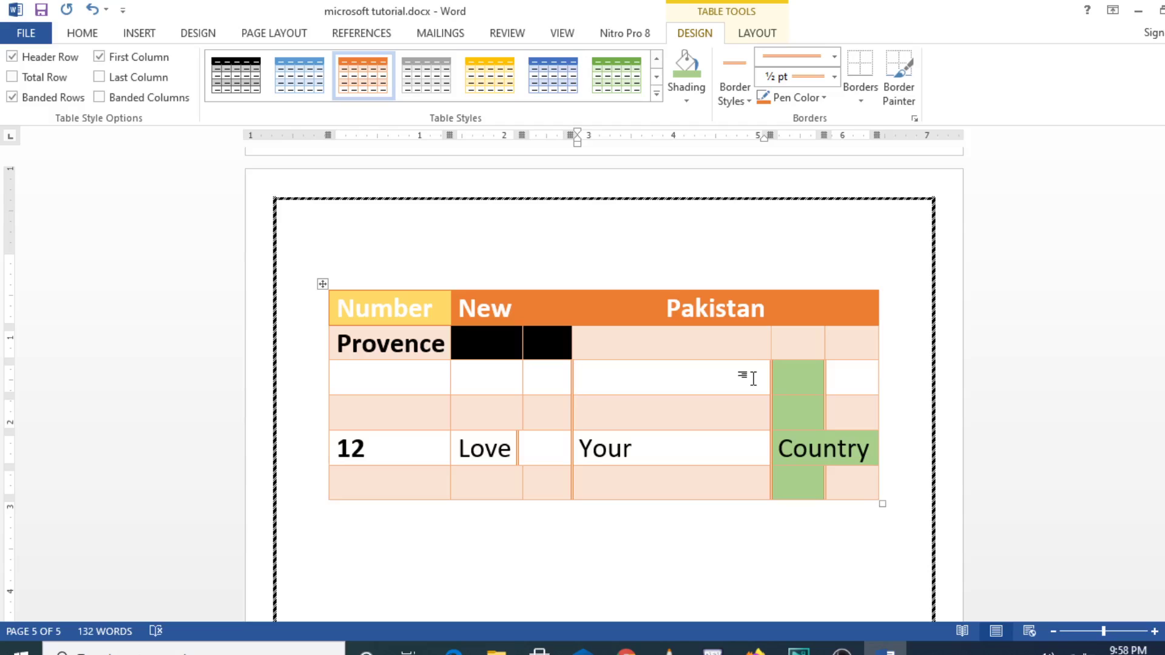
left_click_drag(747, 372, 504, 376)
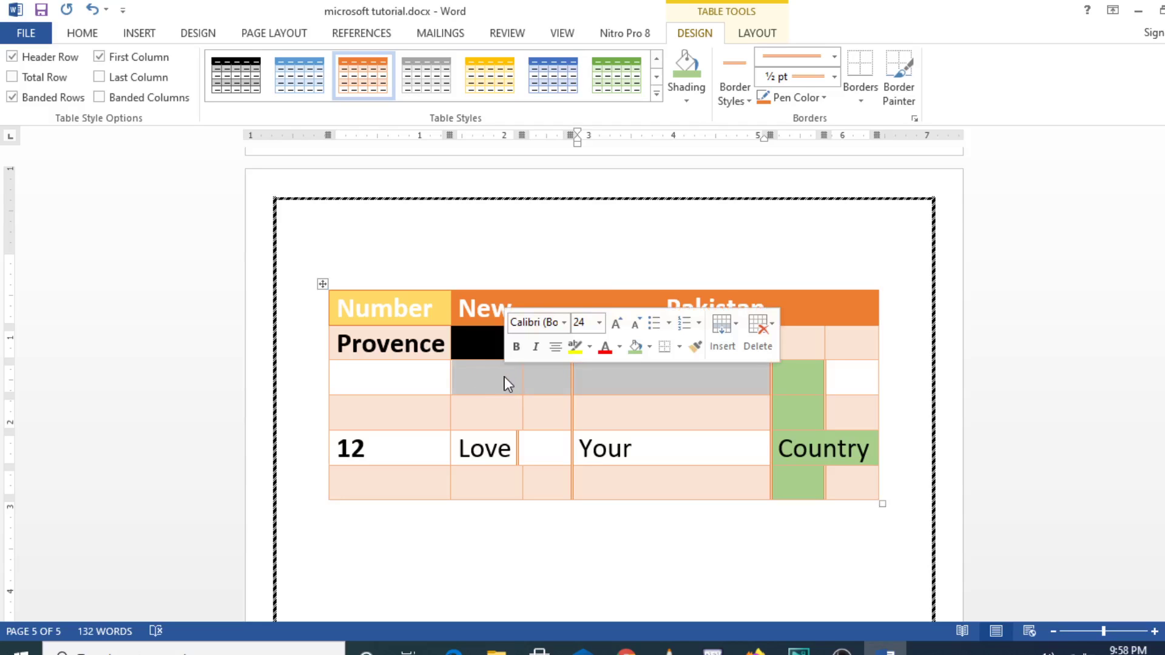
right_click(593, 373)
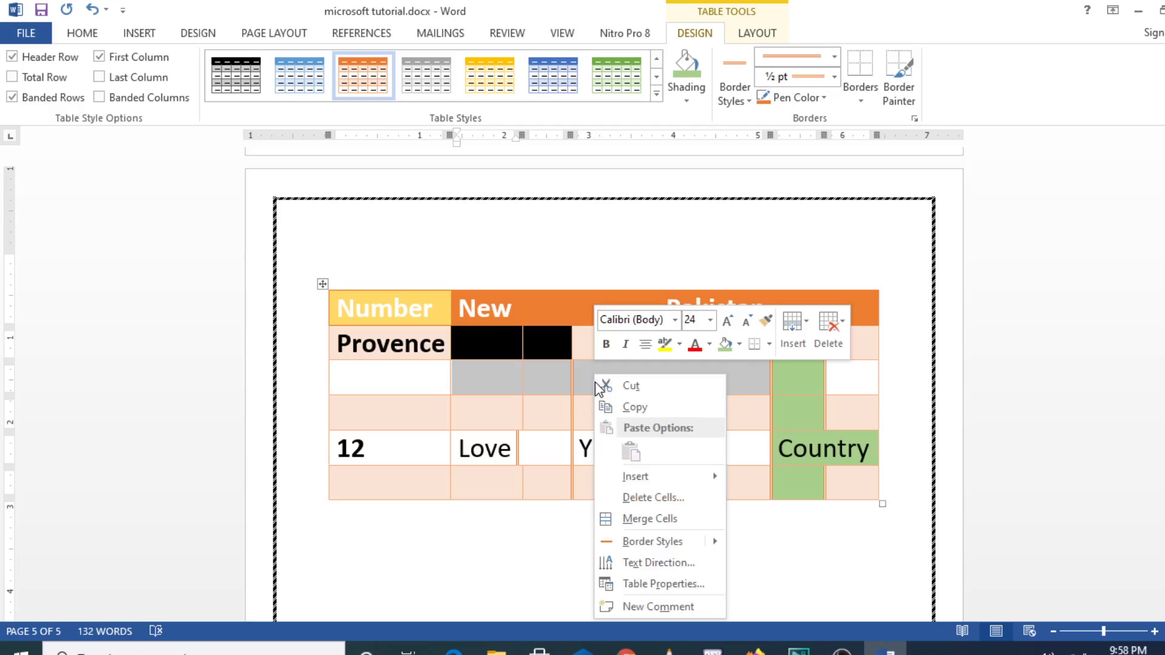
left_click(649, 519)
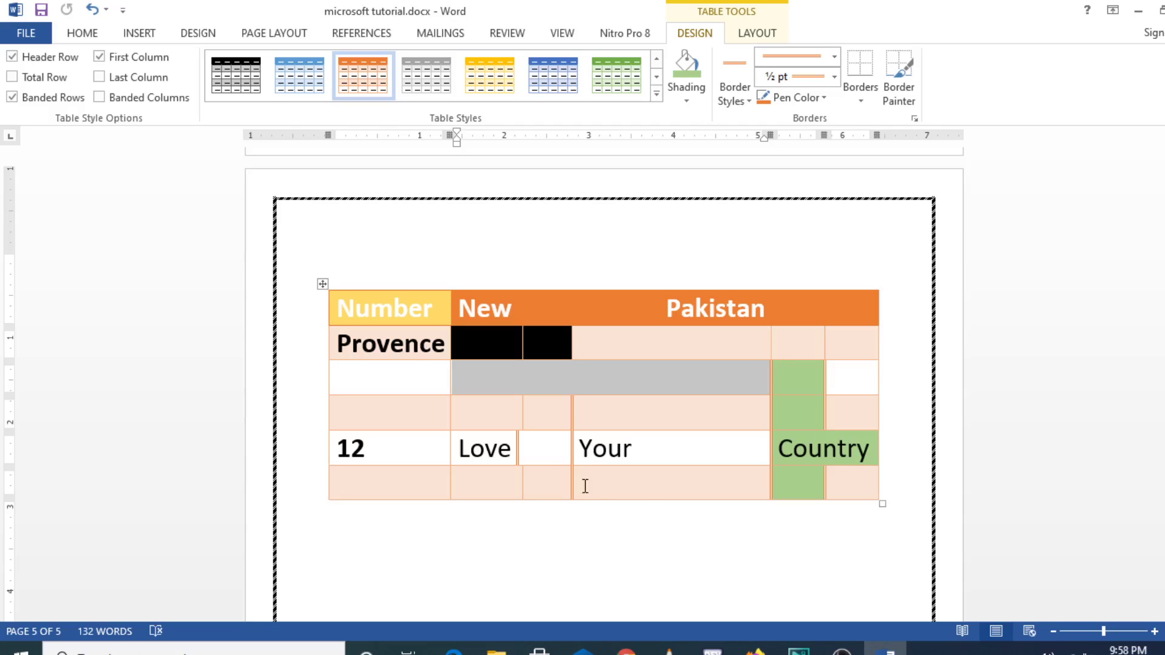
- Enter "Learn office" in the wide merged cell below the black cells
left_click(525, 388)
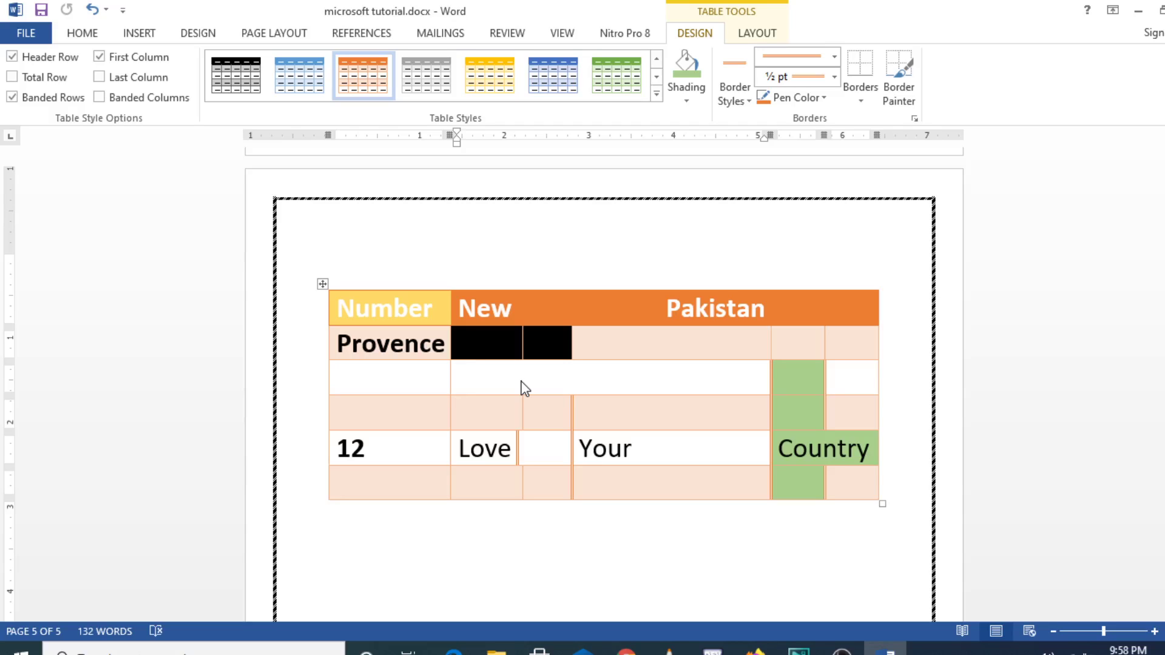
type("learn")
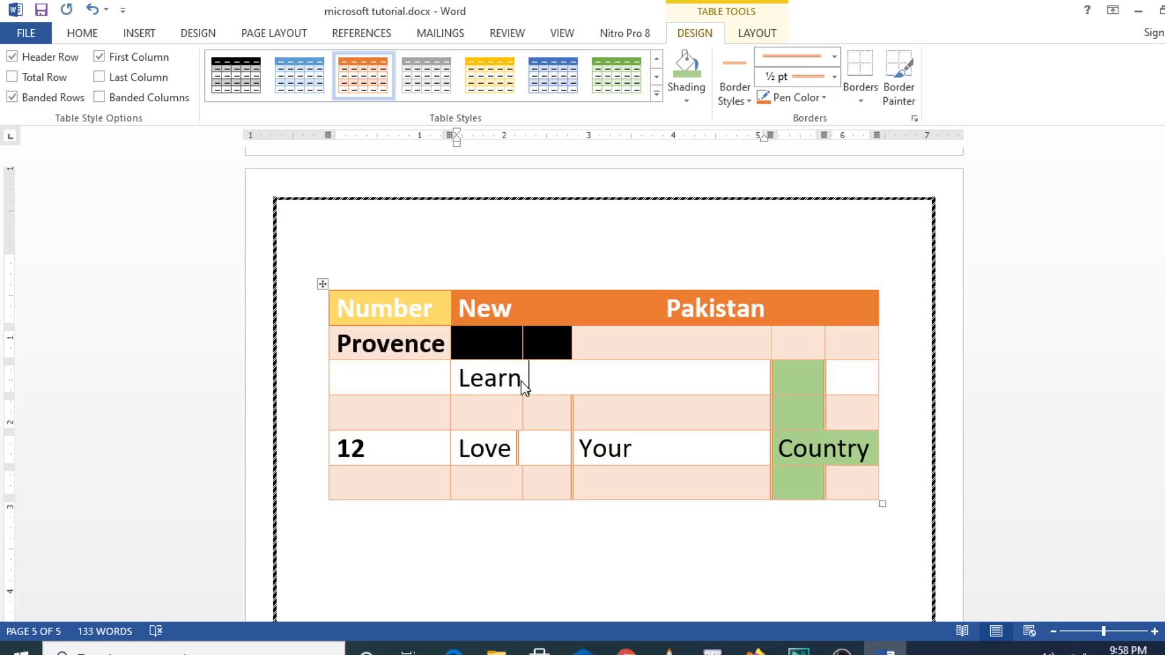
type(" office")
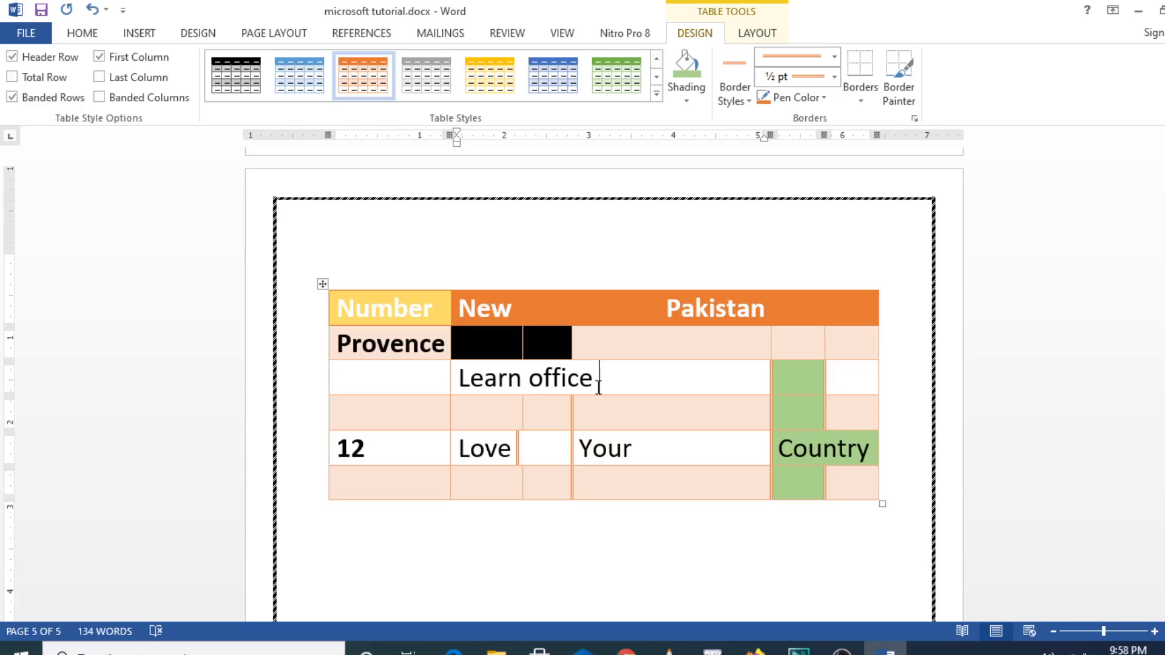
- Try center, right and left alignment on "Learn office", and leave the text centered in its cell
key("ctrl+e")
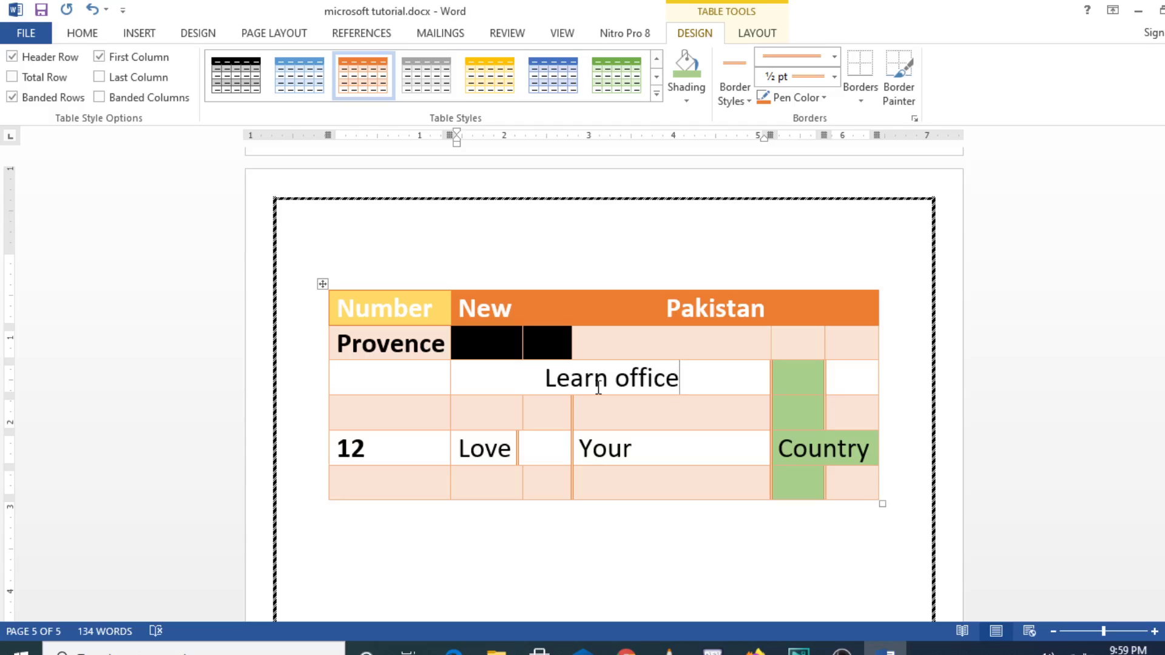
key("ctrl+r")
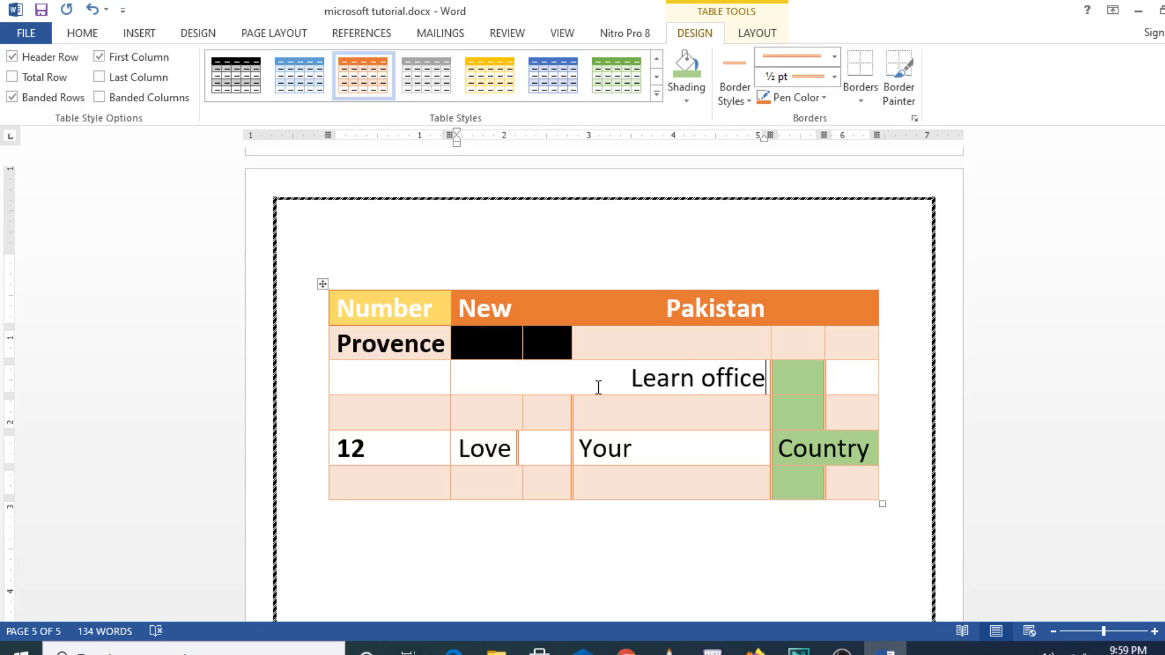
key("ctrl+l")
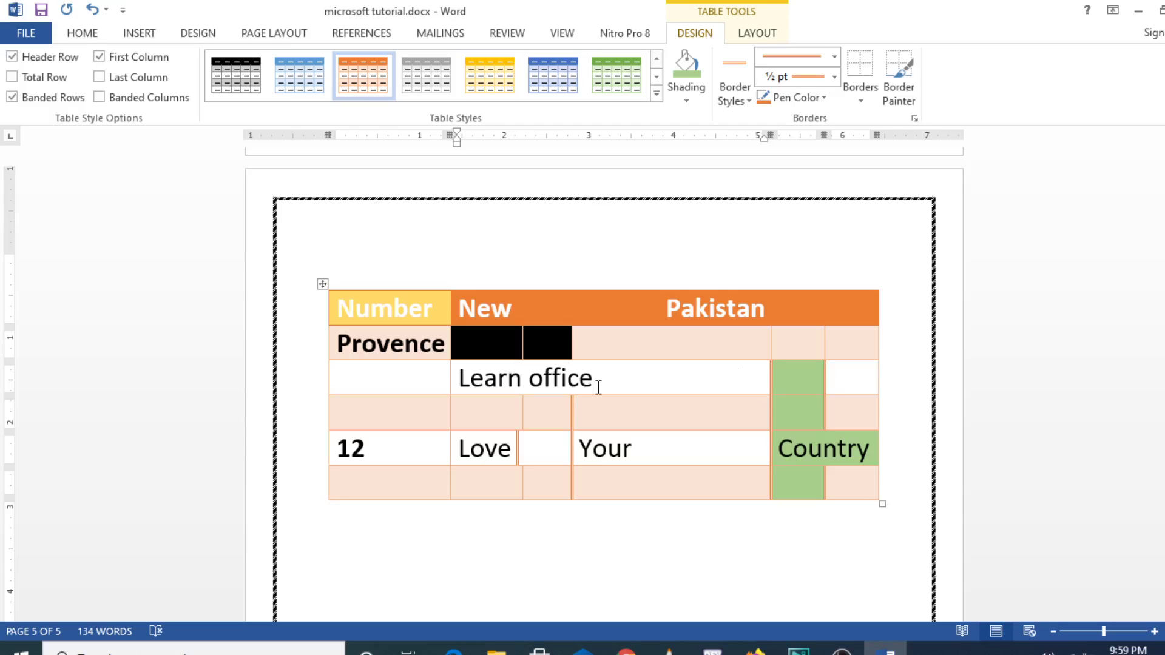
key("ctrl+e")
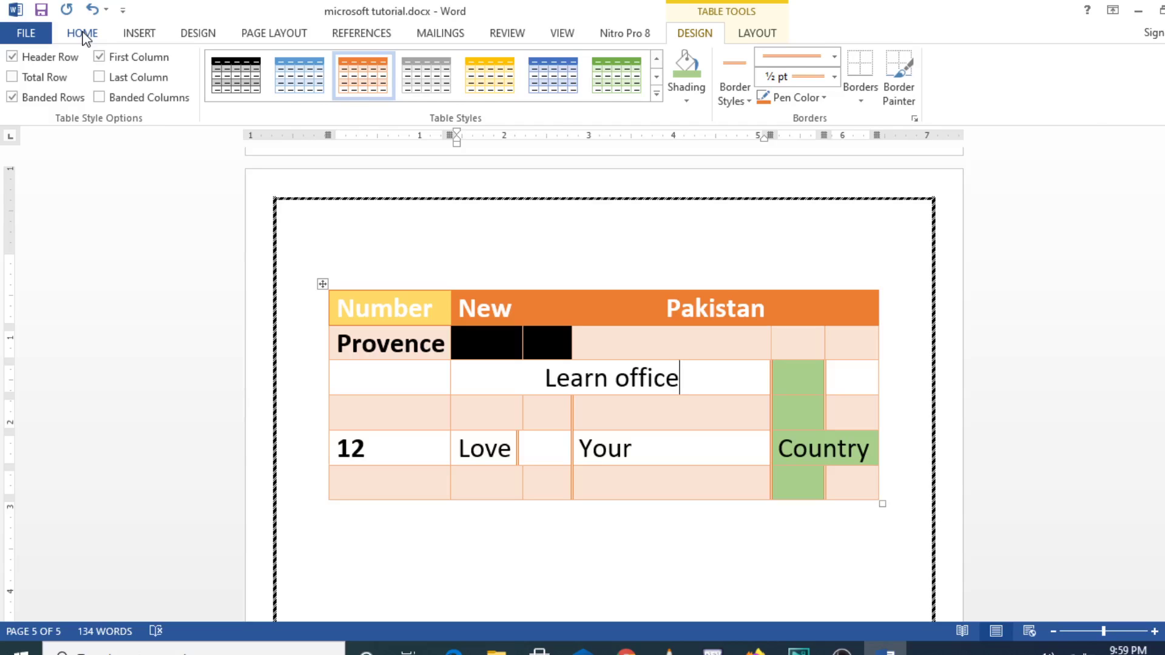
left_click(83, 34)
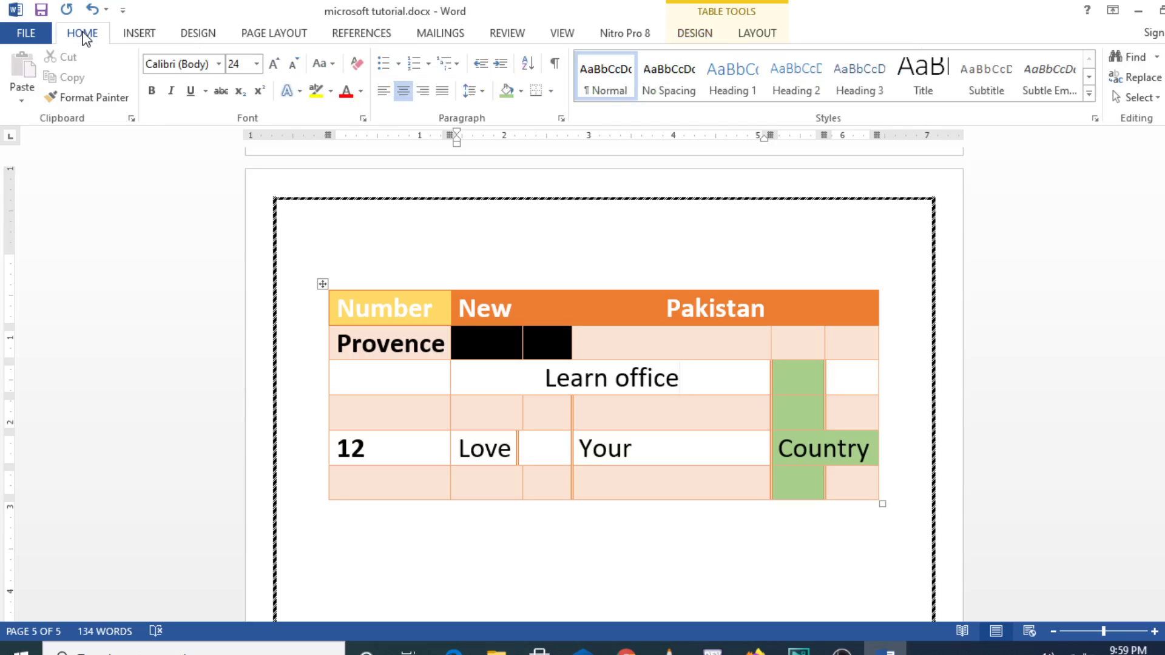
- Try left alignment on the "Learn office" text, and center it in its cell again
left_click(382, 94)
left_click(407, 92)
- Enlarge the whole table out to the page border, and shift it so that it sits inside both page borders
scroll(989, 407, "down", 3)
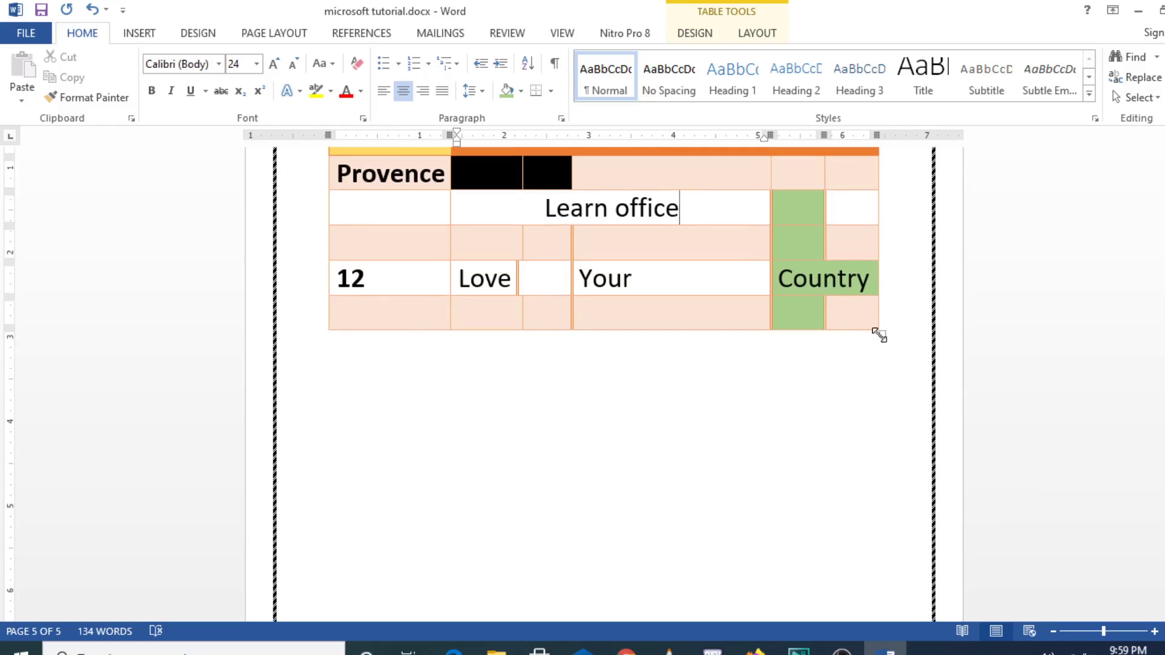
left_click_drag(881, 334, 933, 447)
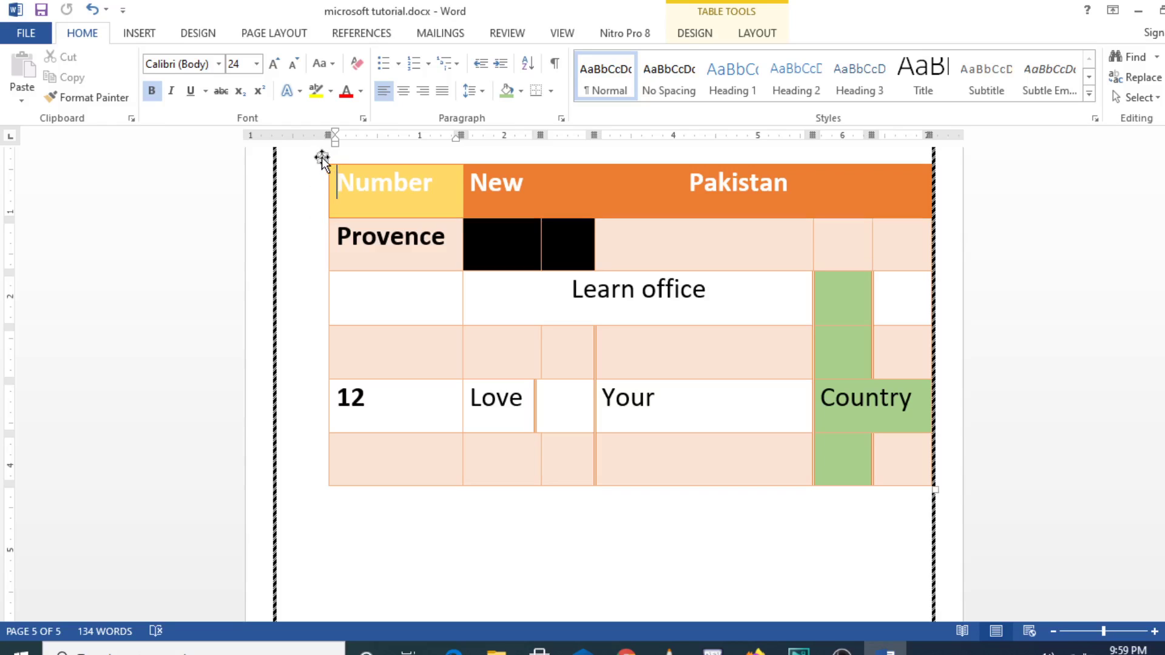
left_click_drag(322, 159, 297, 254)
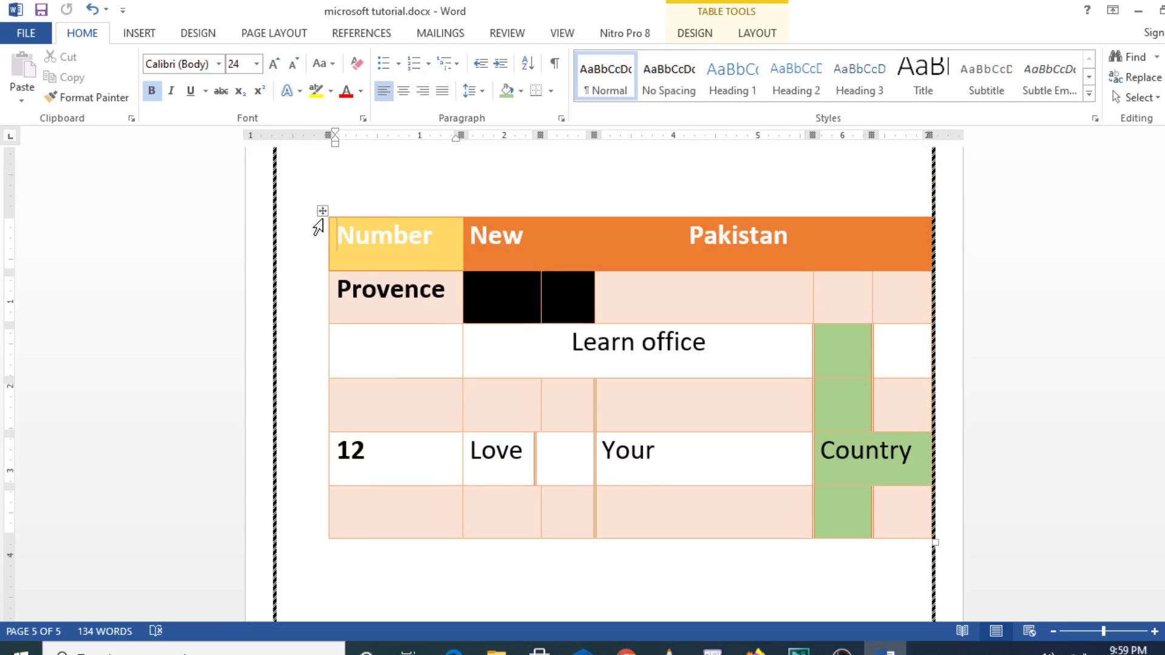
left_click_drag(322, 212, 294, 176)
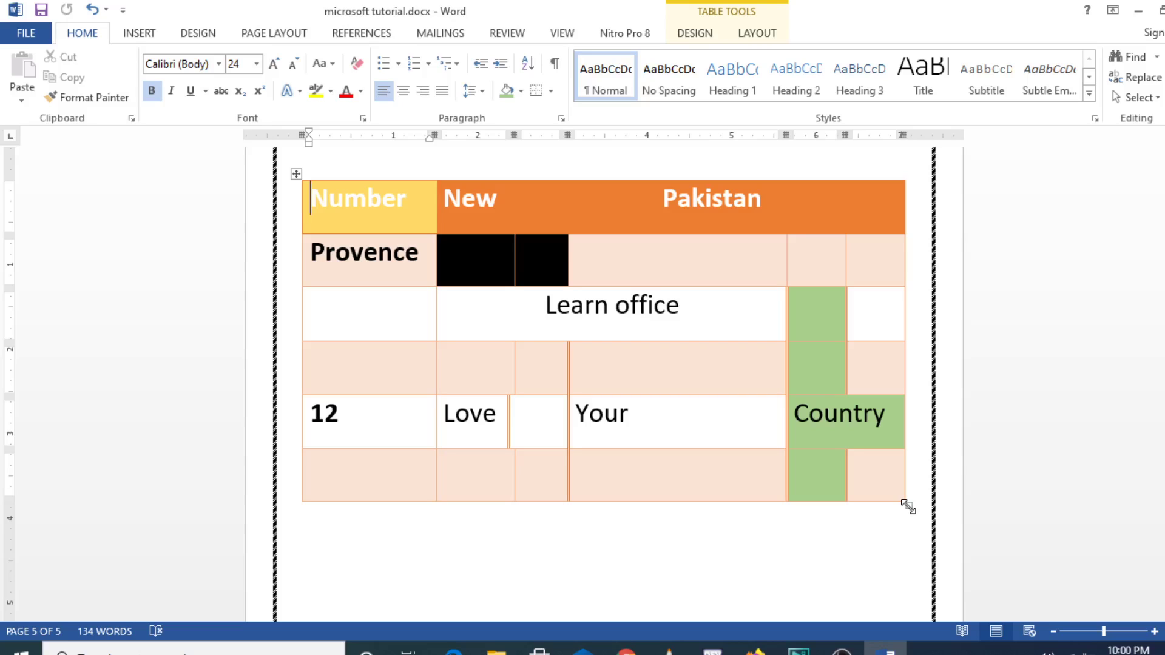
- Resize the whole table again, with shorter rows and a total width of about 6.9 inches
left_click_drag(908, 507, 922, 266)
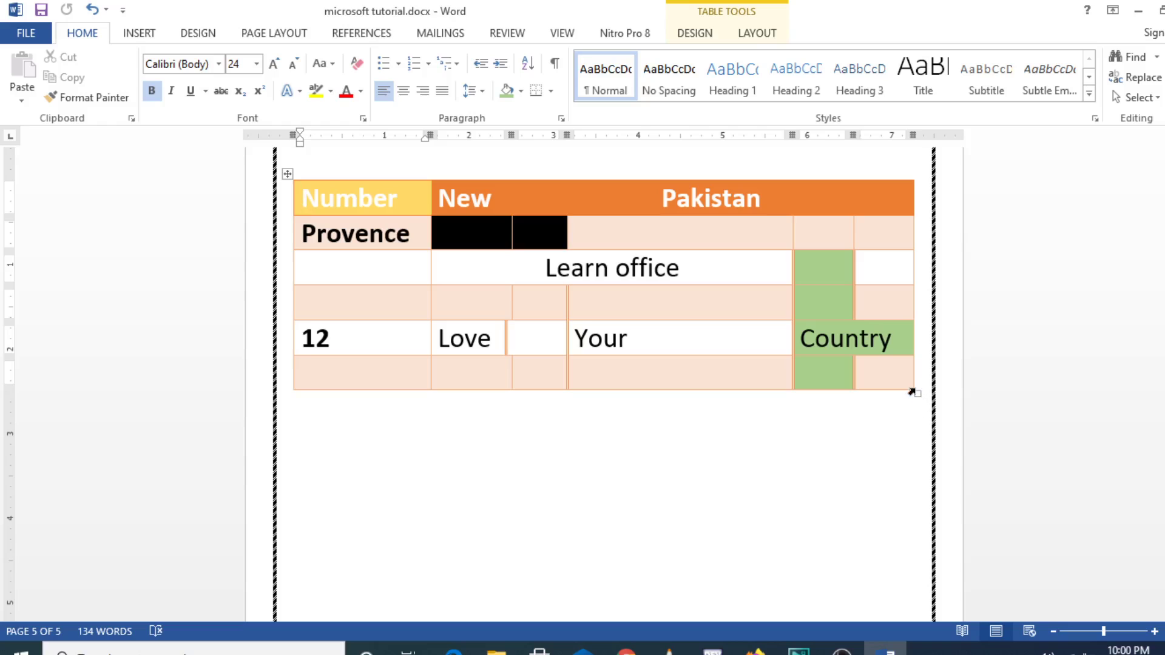
left_click_drag(917, 394, 878, 479)
left_click_drag(900, 393, 898, 286)
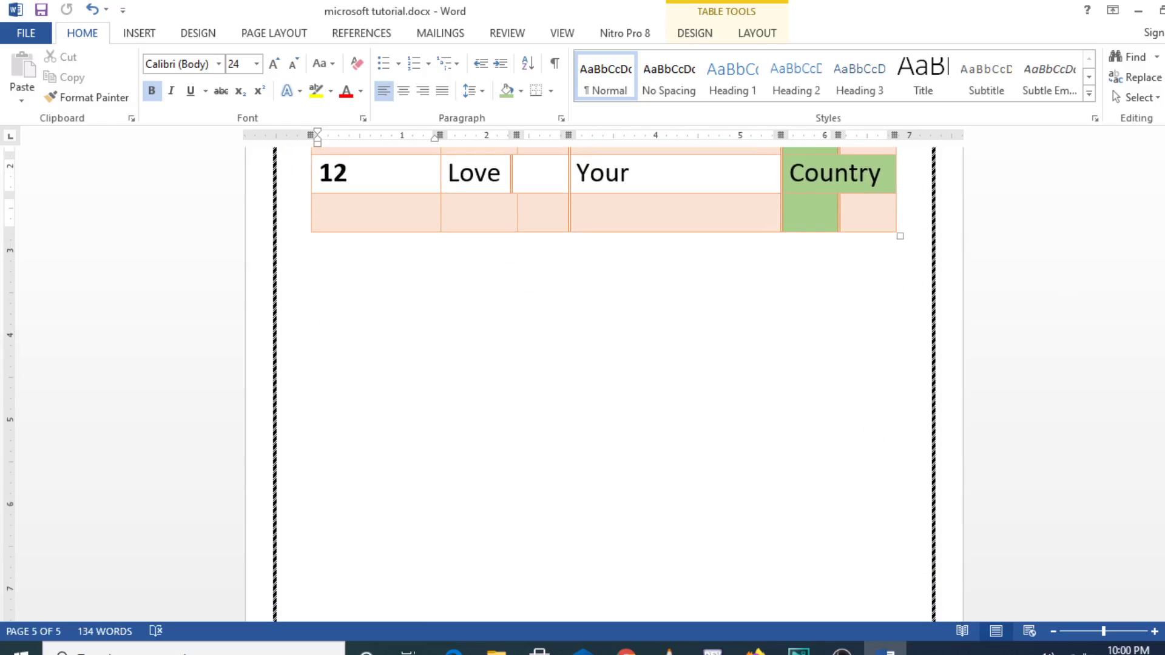
- Preview a gold font color on the "Learn office" text without applying it
scroll(604, 383, "up", 7)
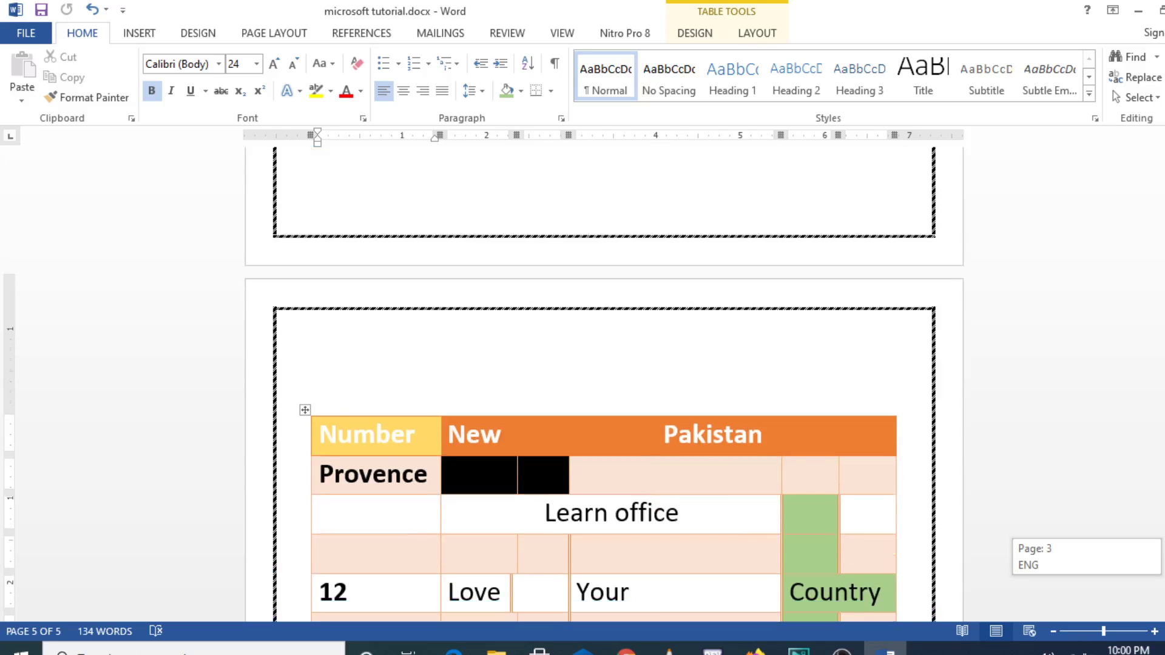
scroll(604, 382, "down", 3)
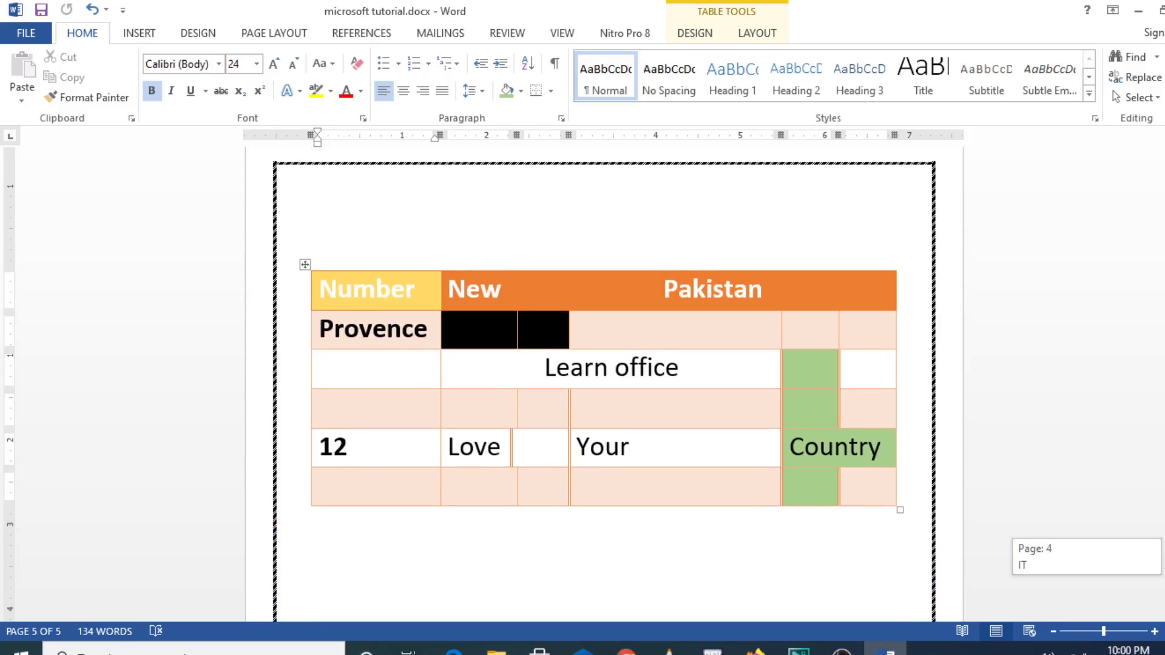
scroll(604, 382, "down", 1)
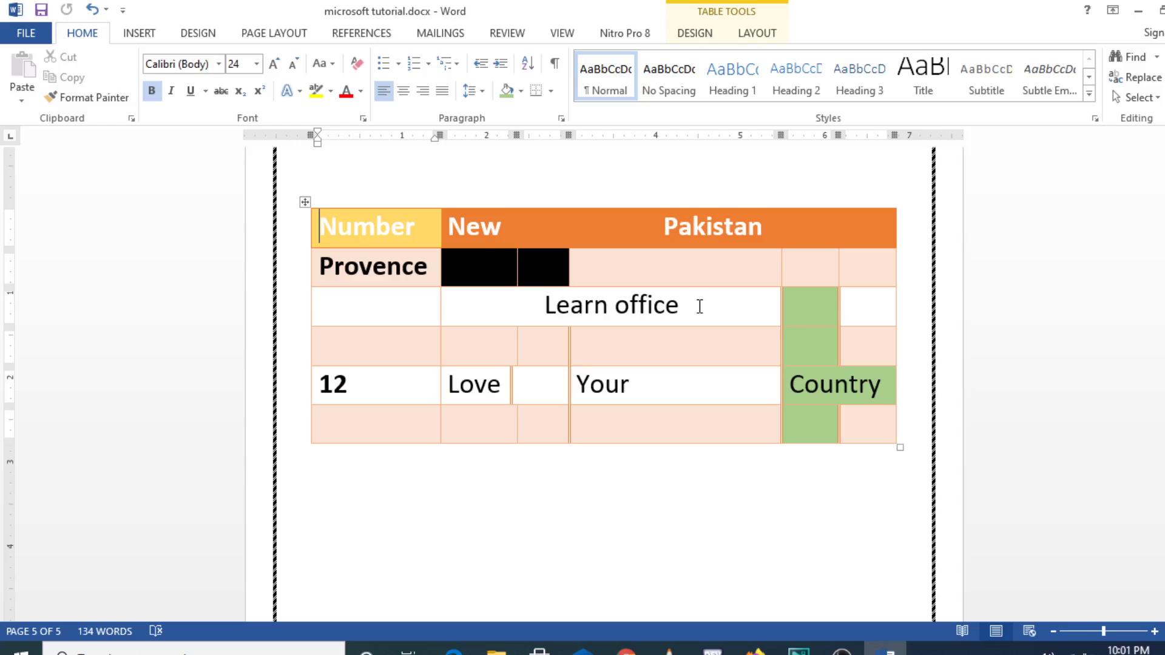
left_click_drag(698, 305, 568, 302)
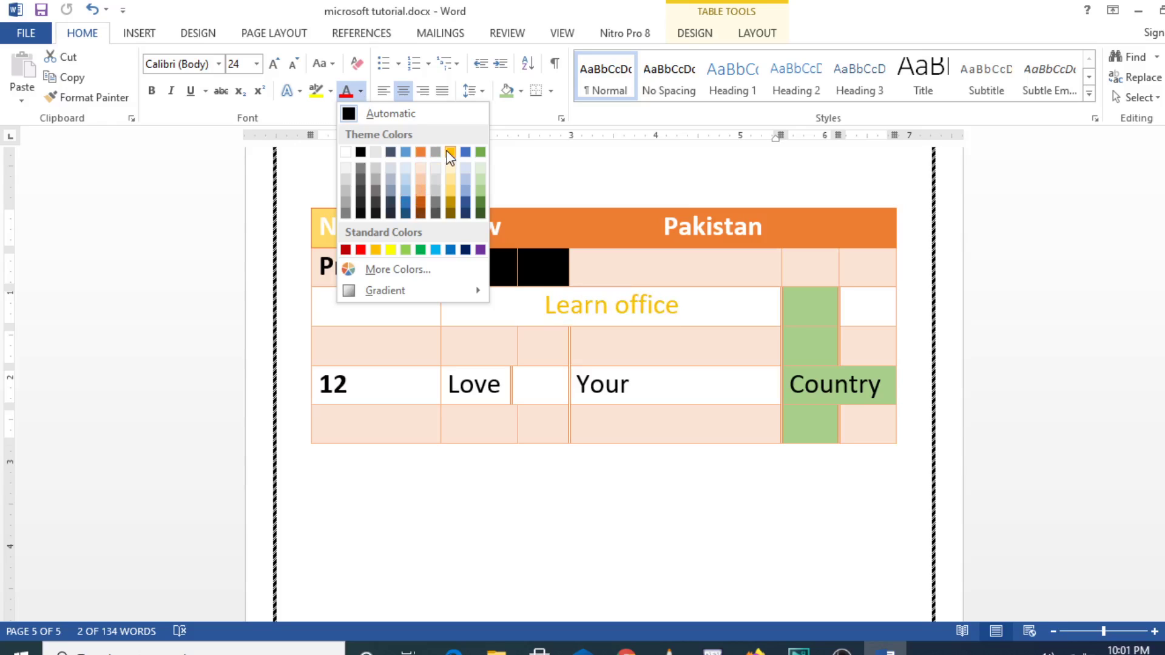
left_click(593, 164)
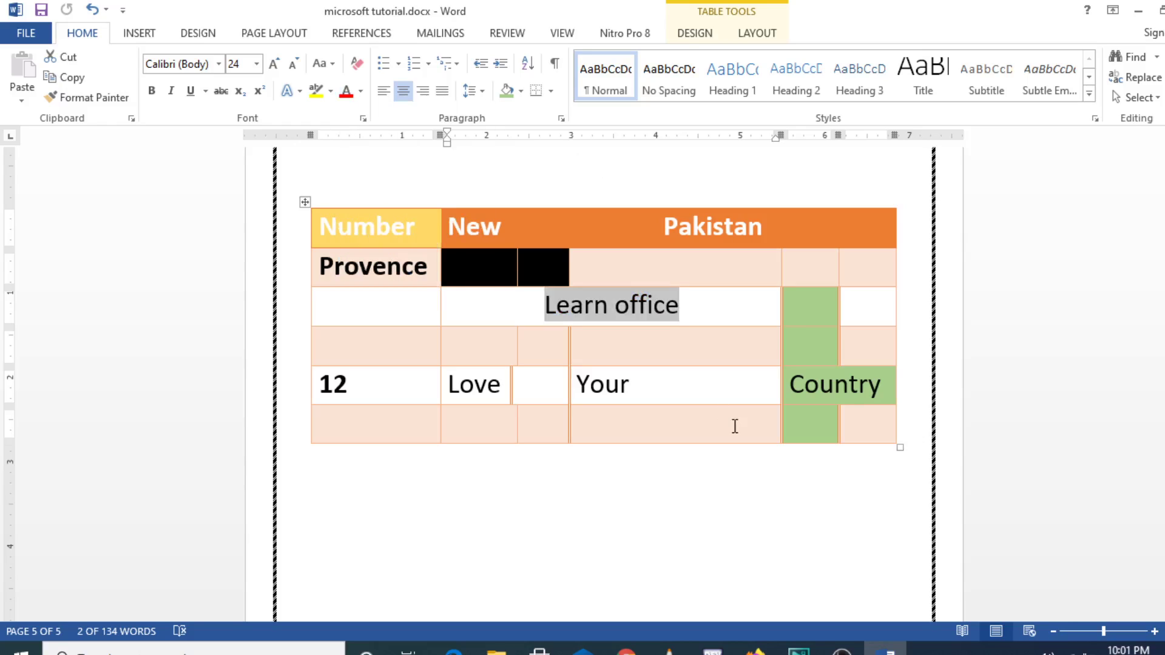
left_click(714, 501)
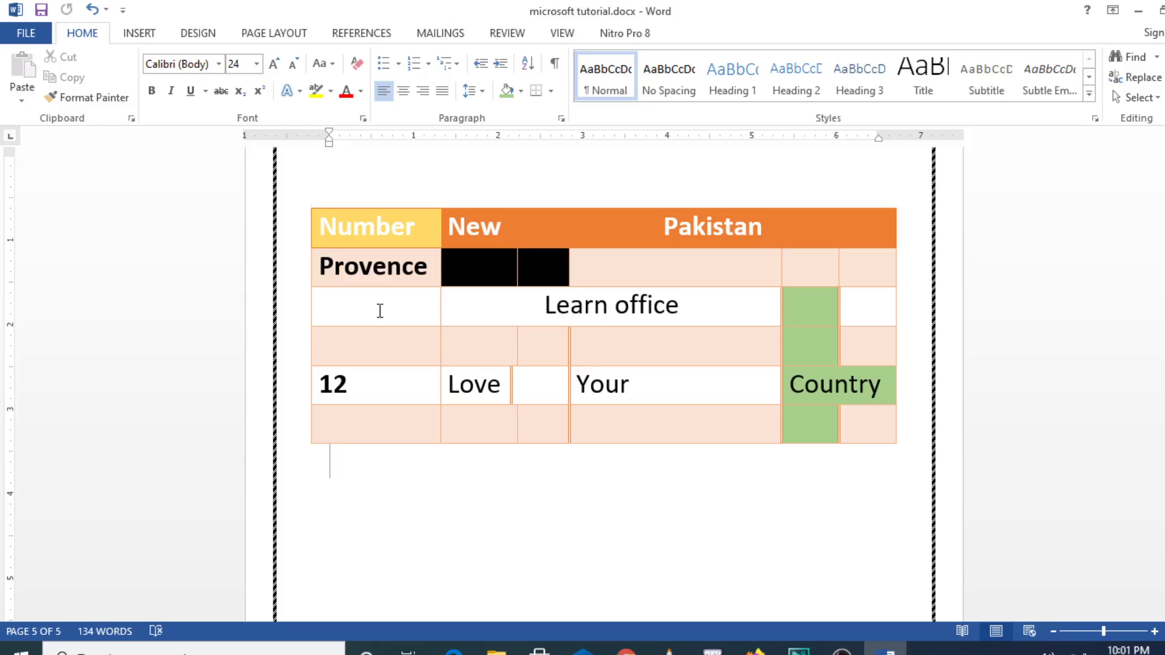
- Add a blank line in the empty area below the table
left_click(146, 34)
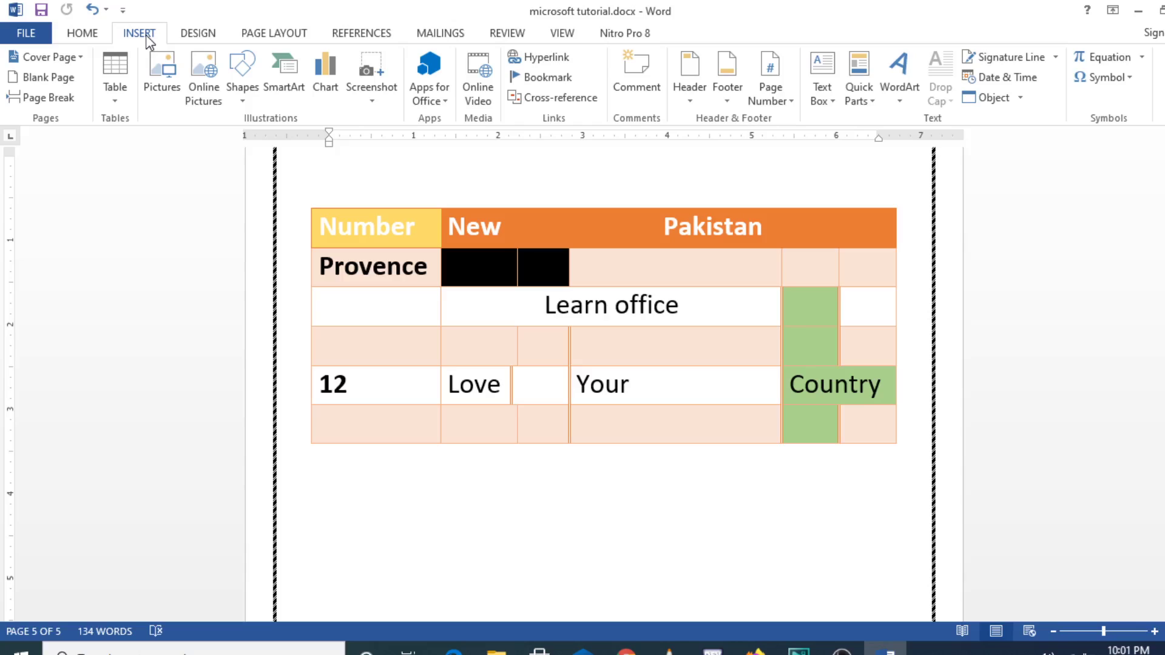
left_click(160, 92)
key("Return")
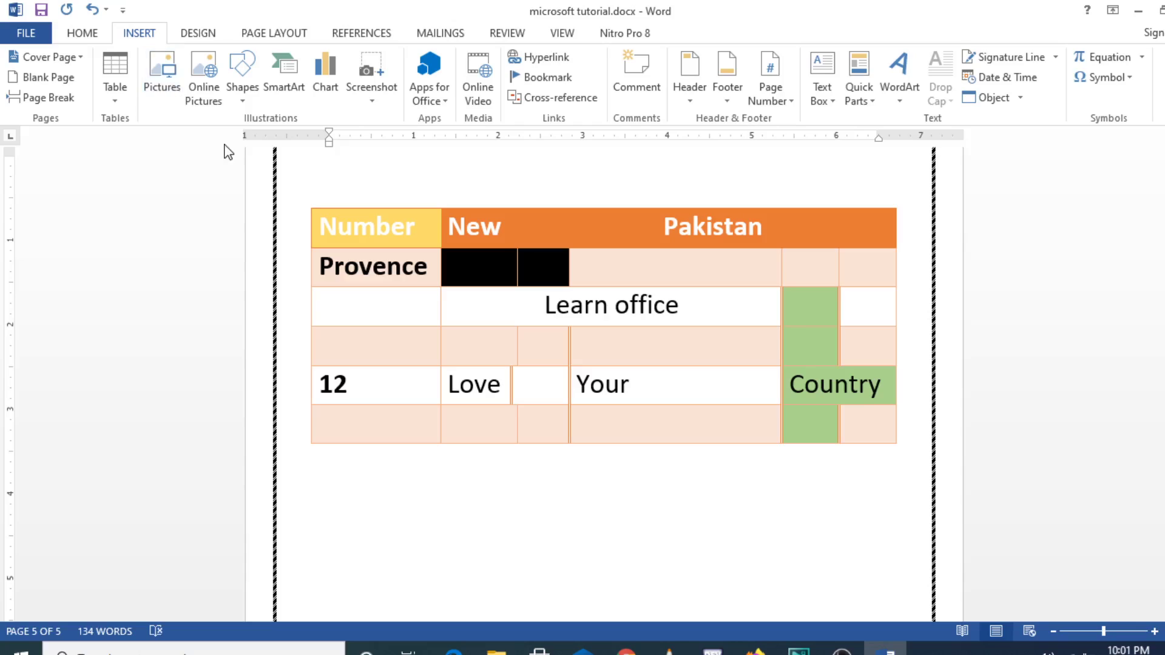
left_click(328, 306)
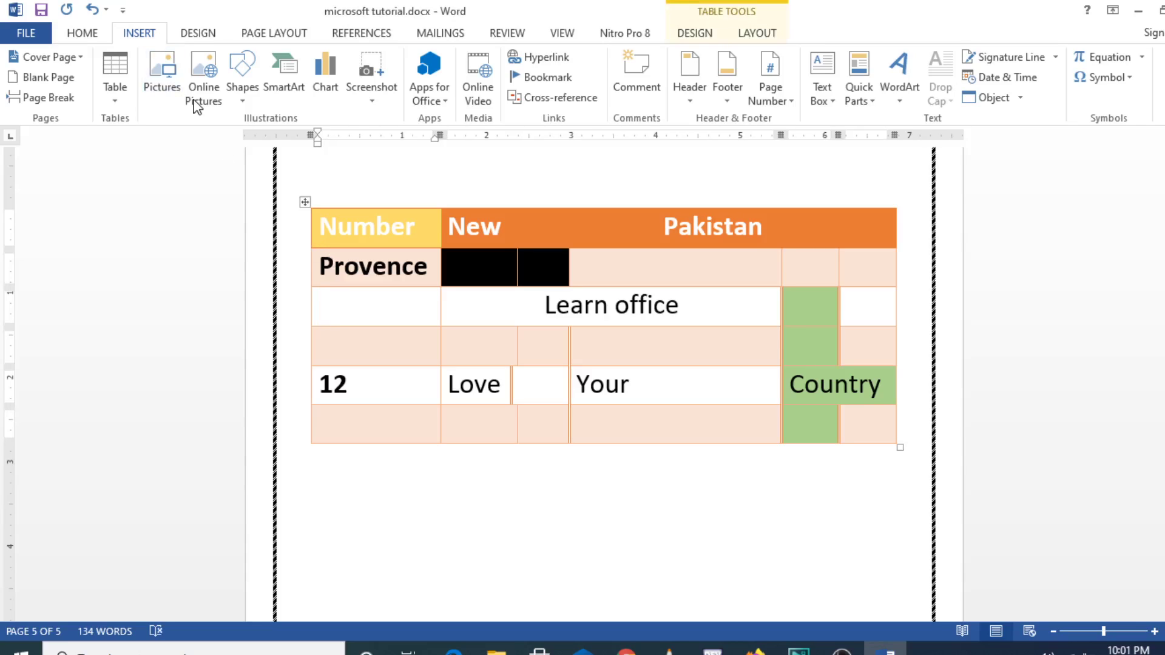
left_click(166, 78)
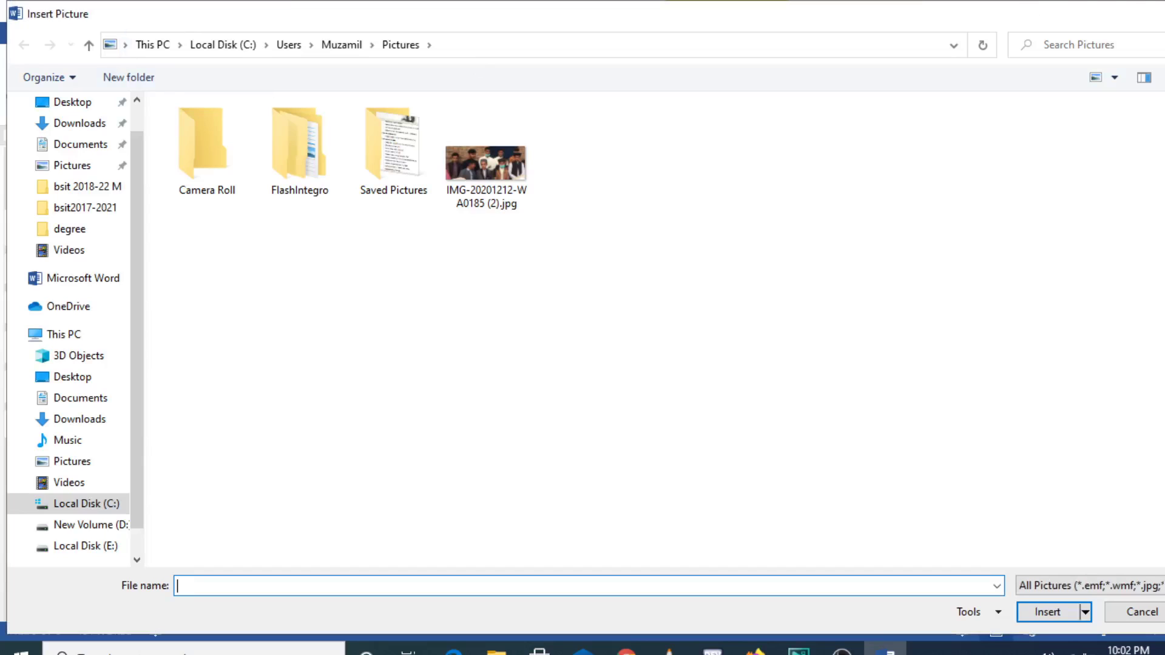
key("Escape")
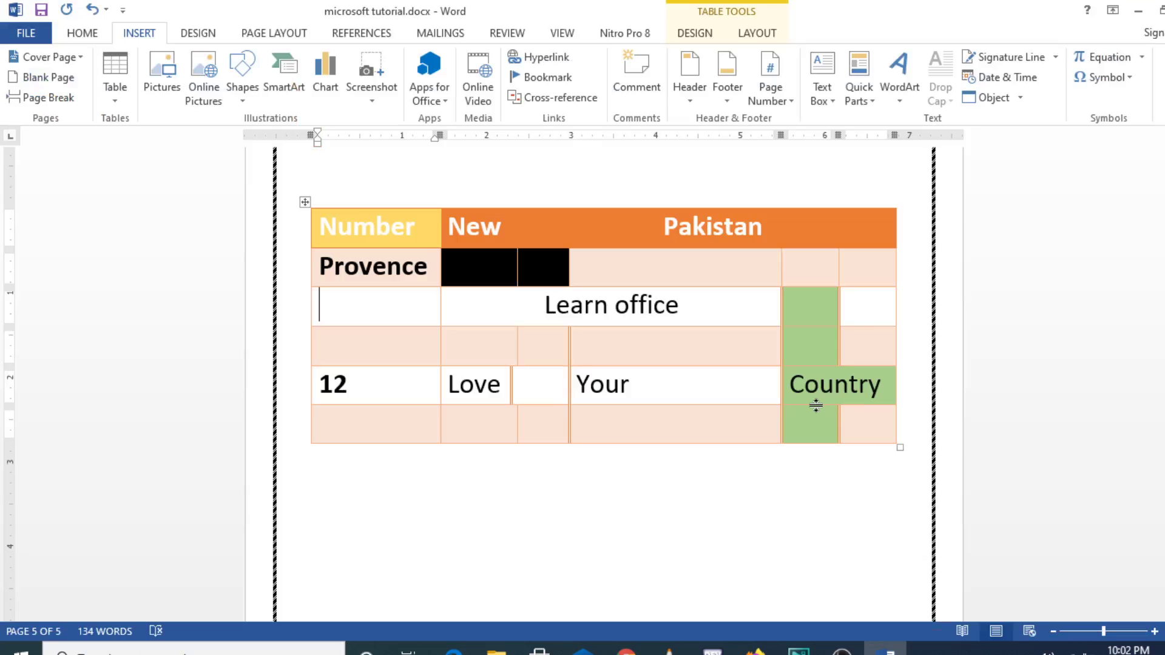
- Start inserting a picture on the blank line below the table, and browse to the BZU Faculty folder inside BZU Lodhran on drive D
left_click(337, 508)
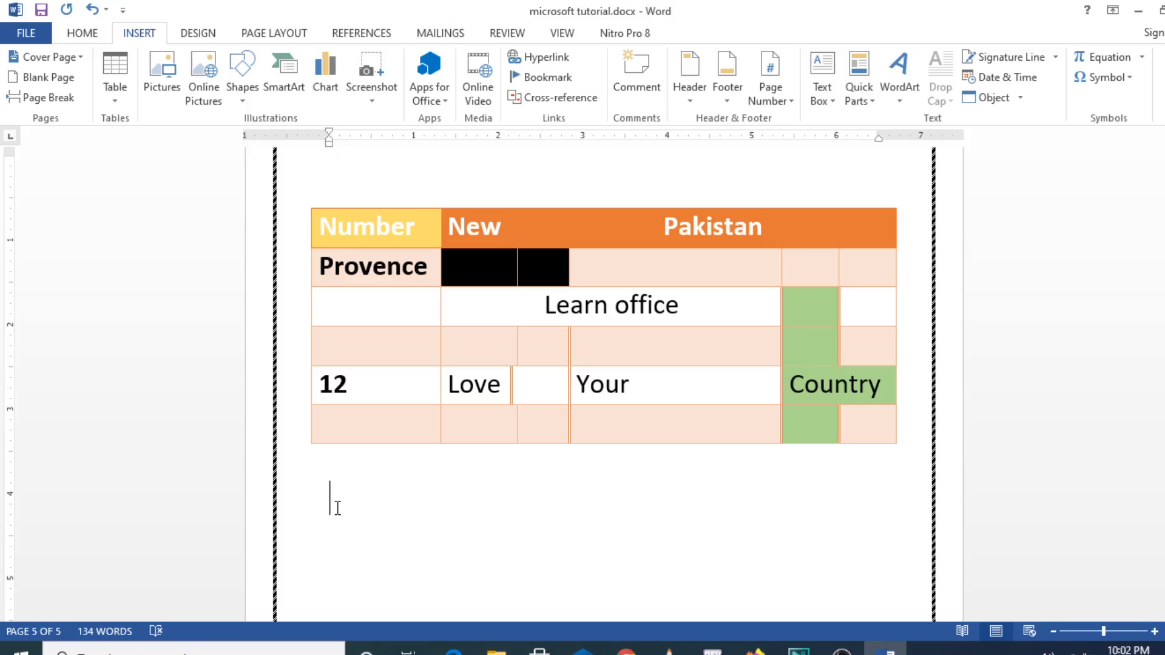
left_click(161, 91)
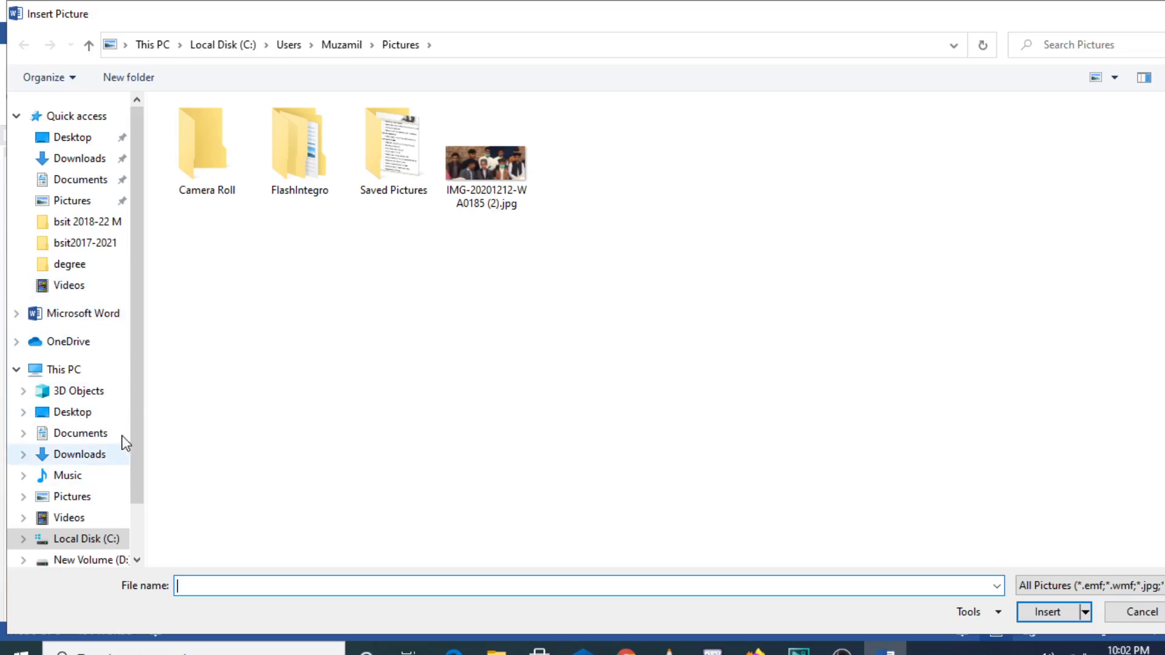
scroll(132, 380, "down", 1)
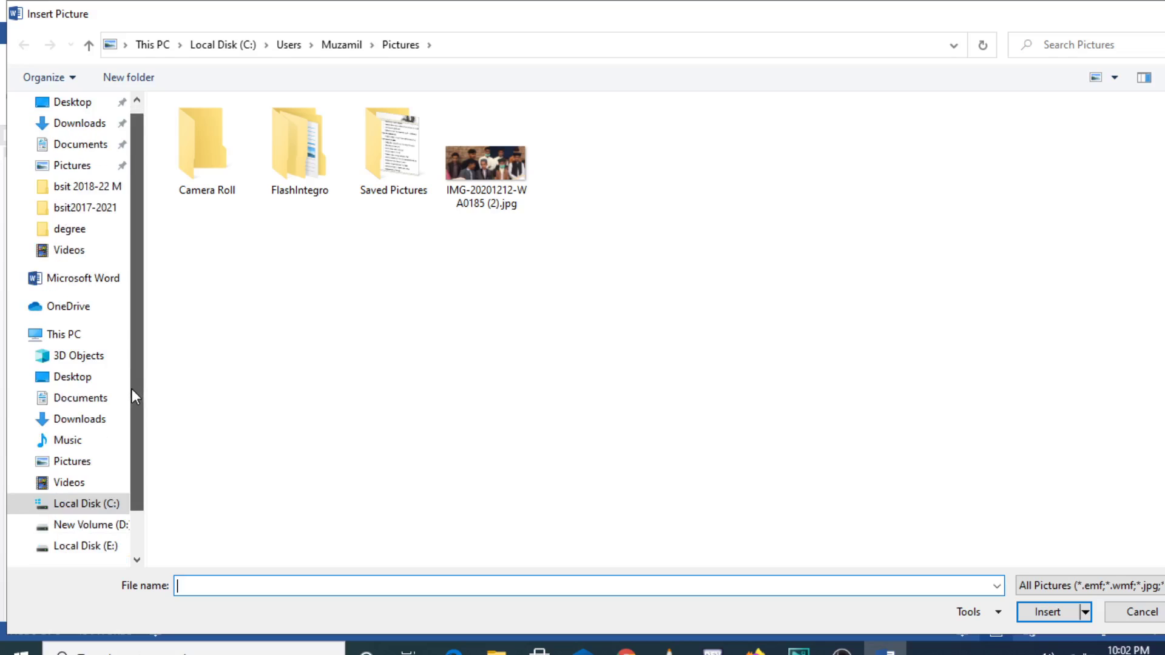
left_click(99, 525)
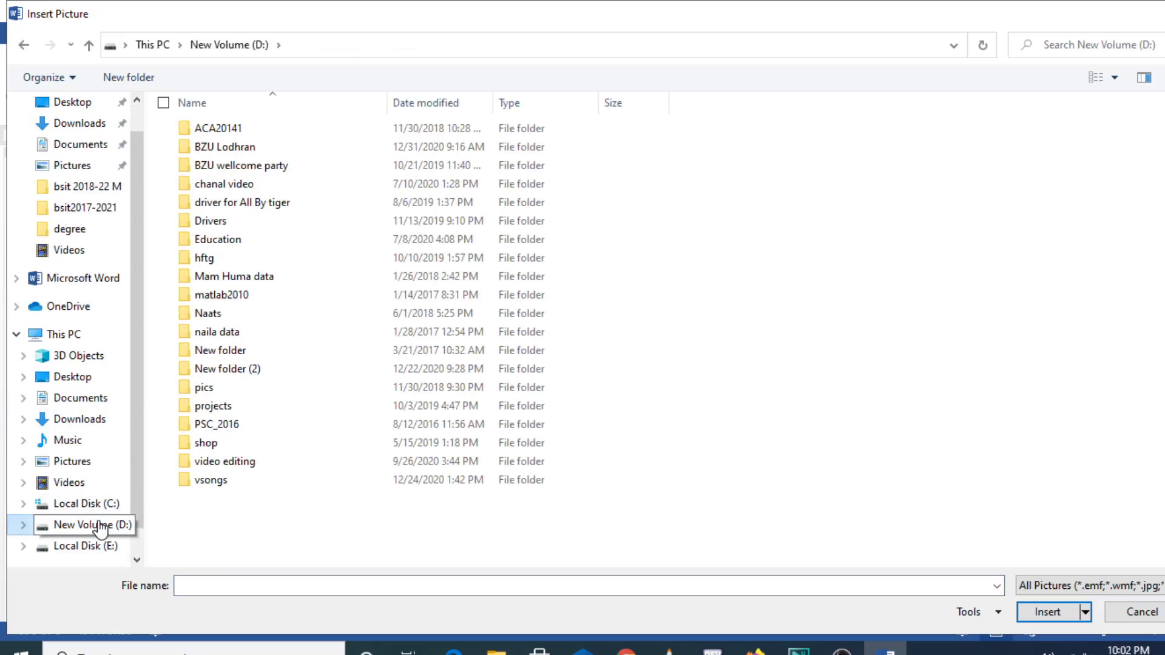
double_click(275, 151)
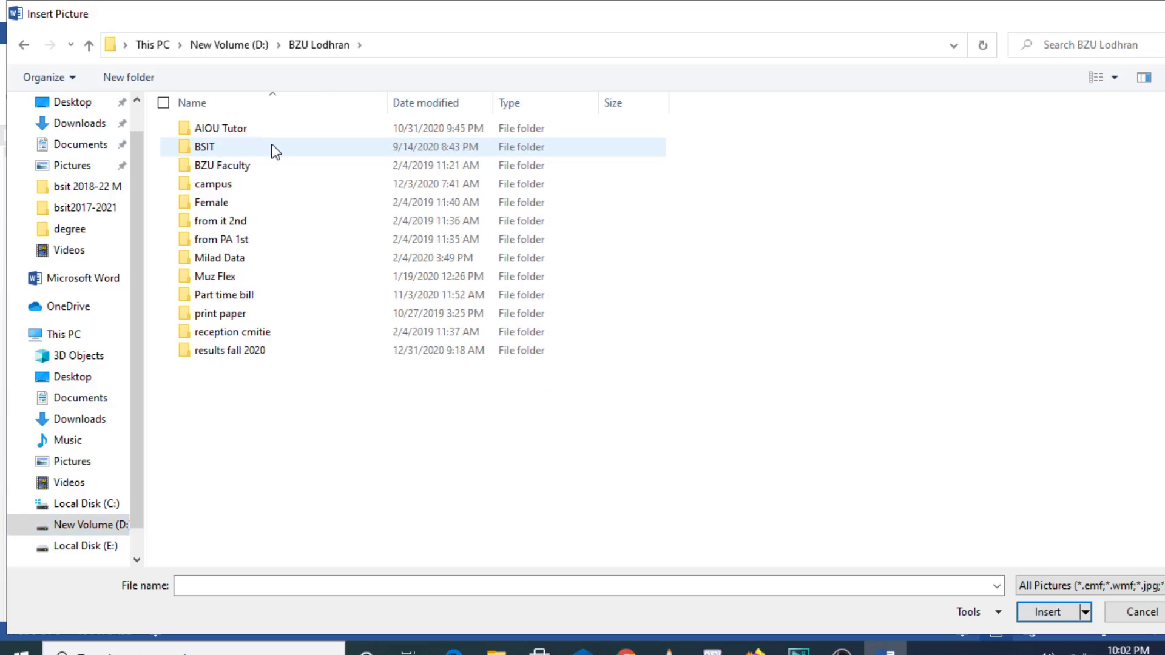
left_click(258, 173)
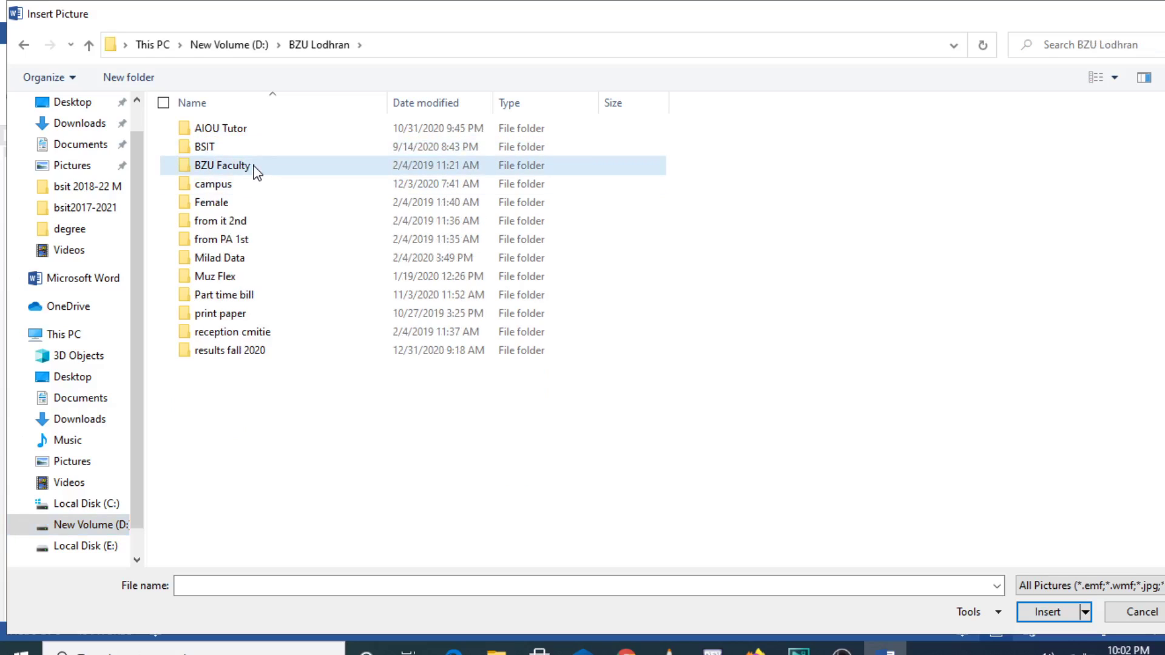
double_click(257, 173)
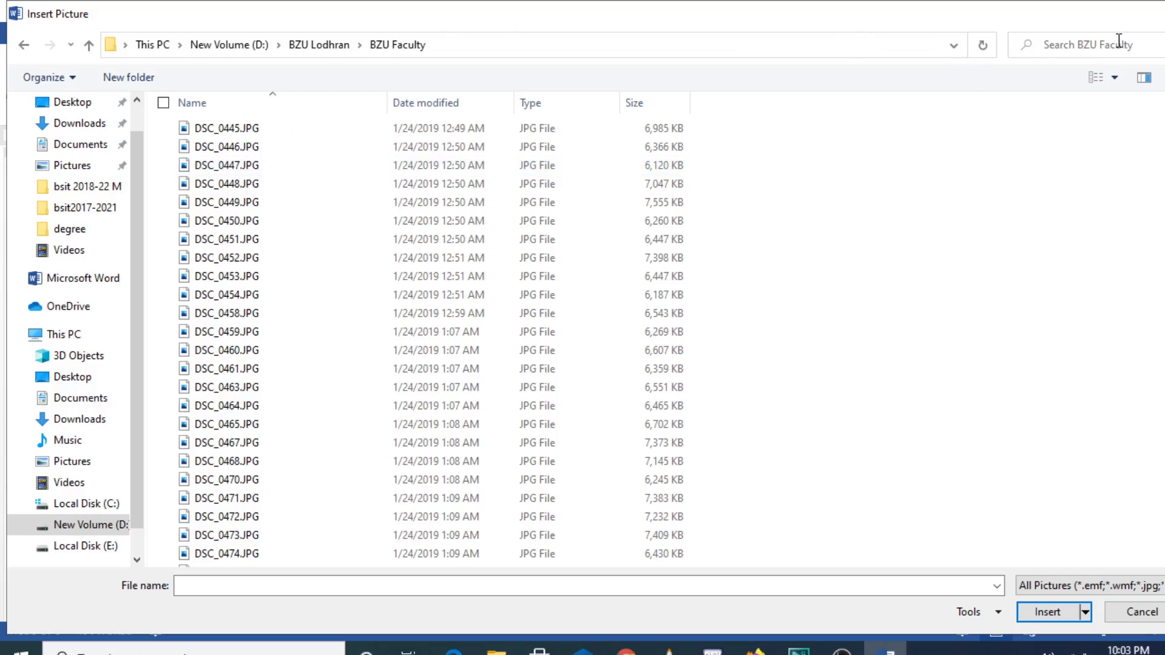
- Insert DSC_0920.JPG from the medium-icon view of the BZU Faculty folder, and undo the insertion
left_click(1116, 79)
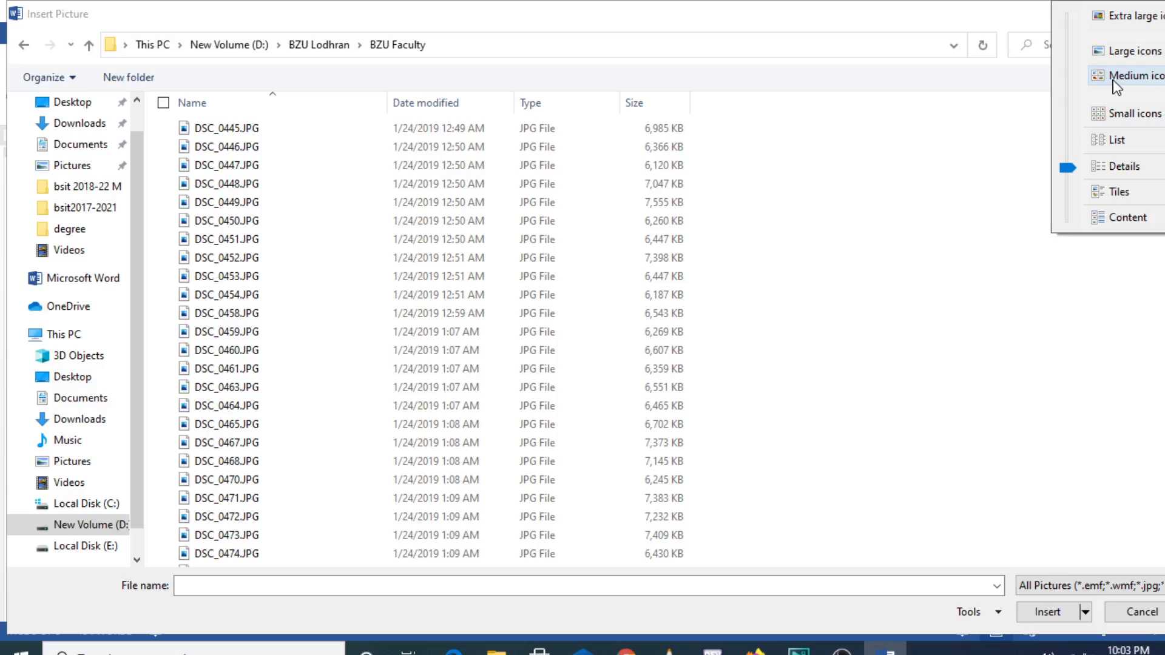
left_click(1146, 77)
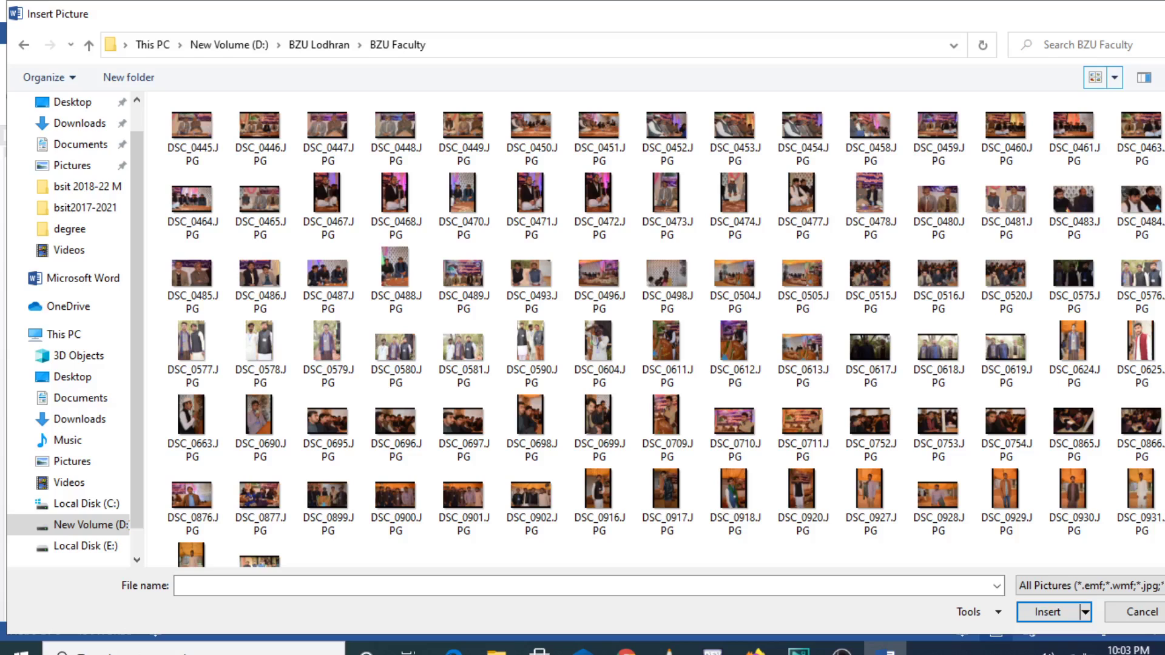
scroll(666, 335, "down", 1)
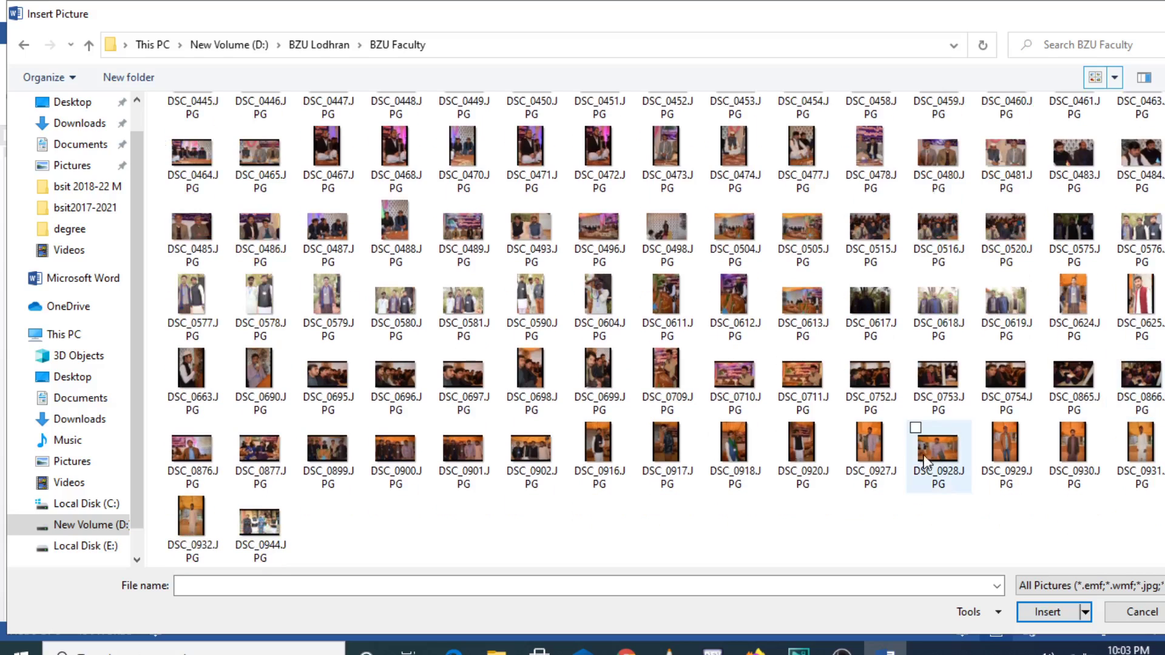
left_click(813, 454)
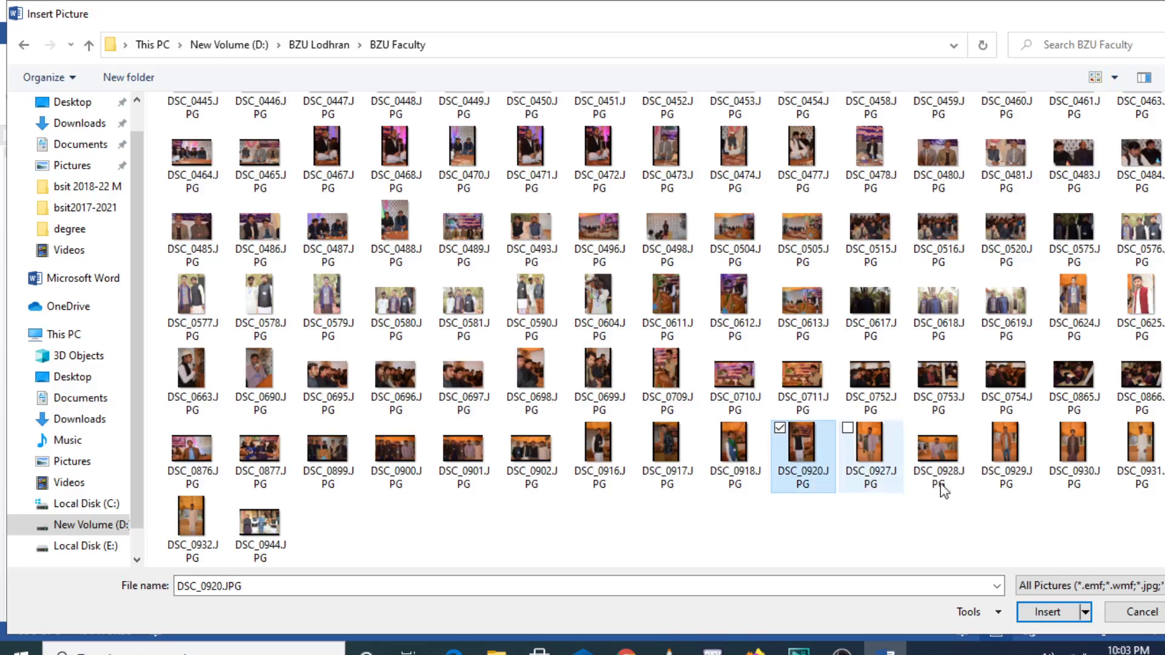
left_click(1044, 612)
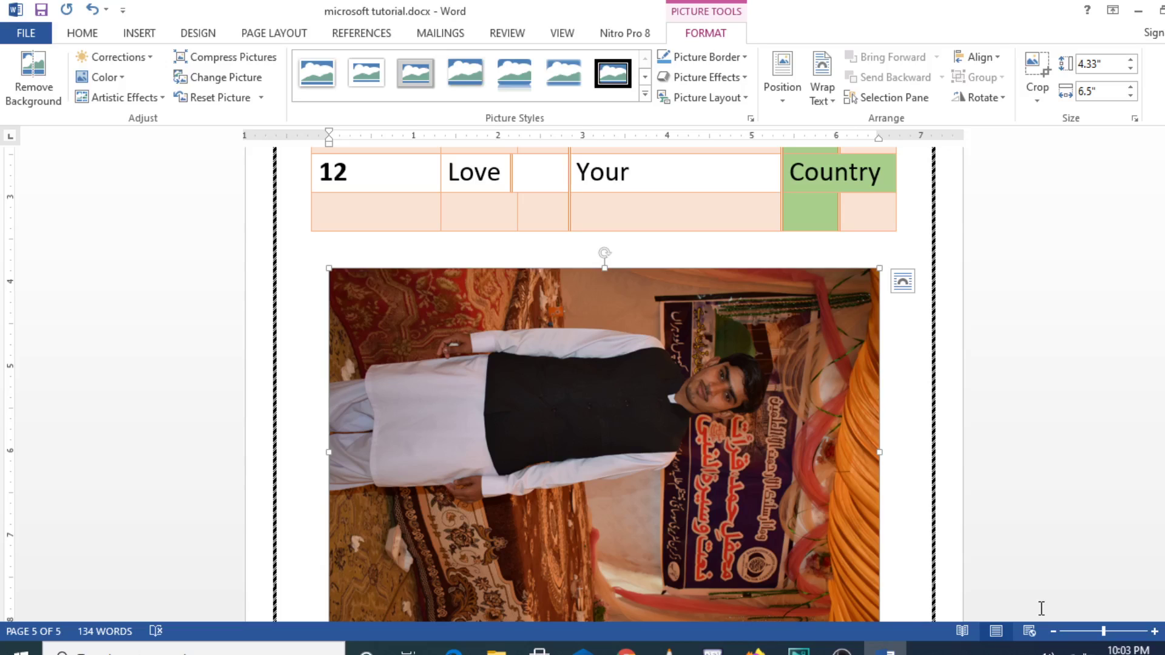
key("ctrl+z")
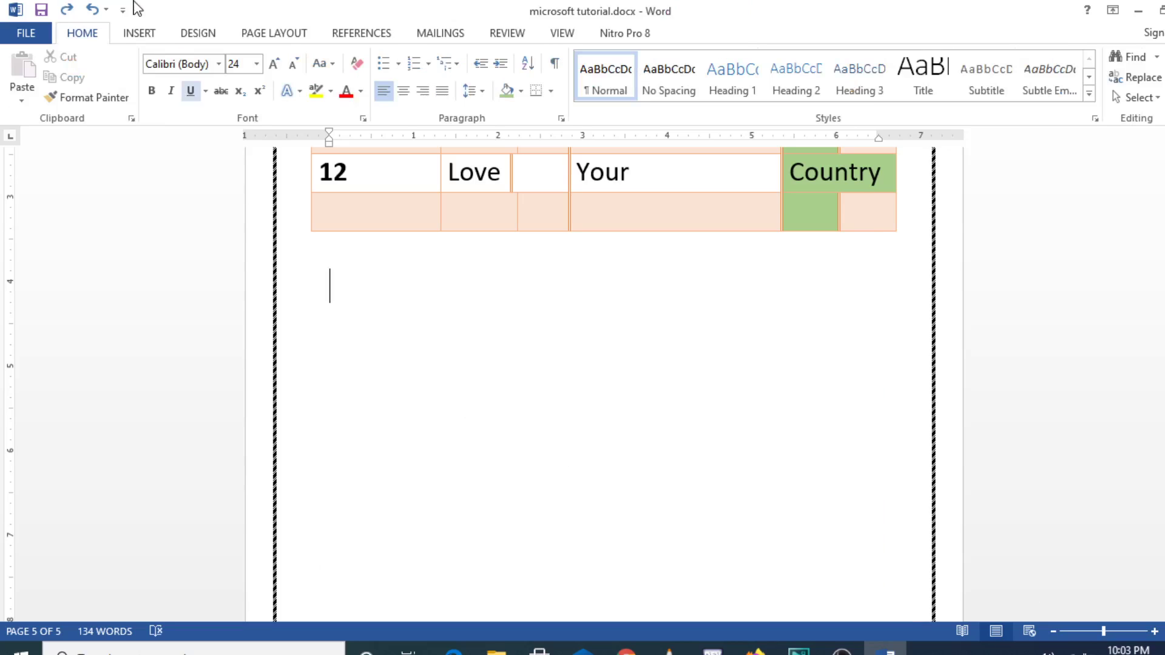
- Start inserting a picture below the table, and browse to the 2020 folder inside Milad Data in BZU Lodhran
left_click(140, 35)
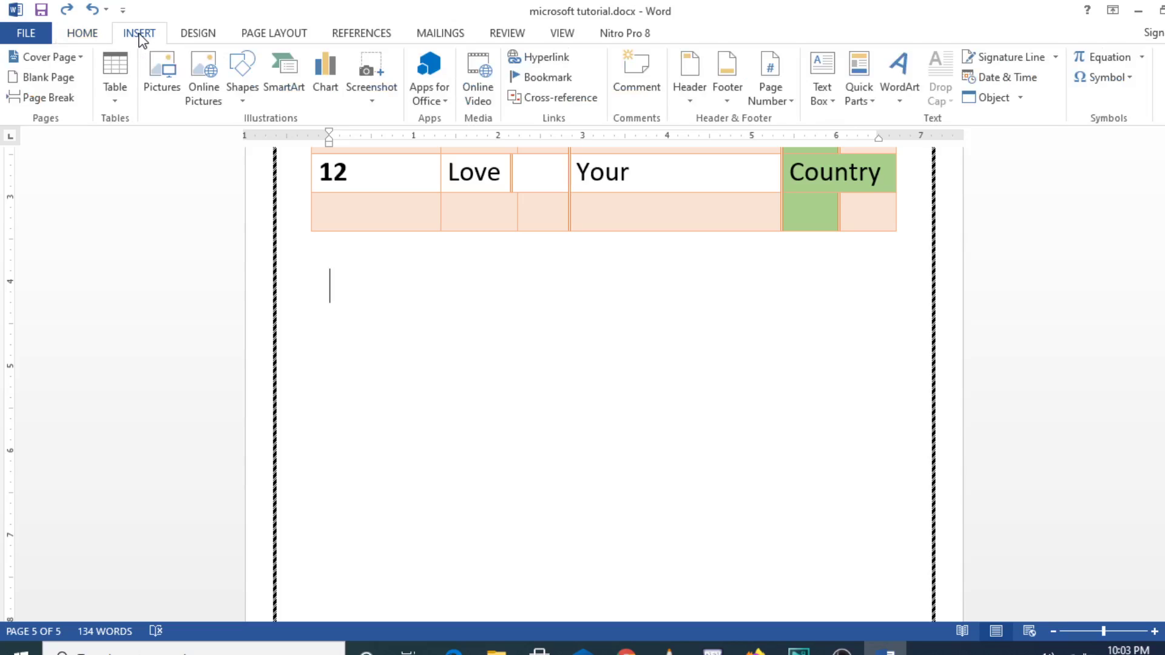
left_click(161, 84)
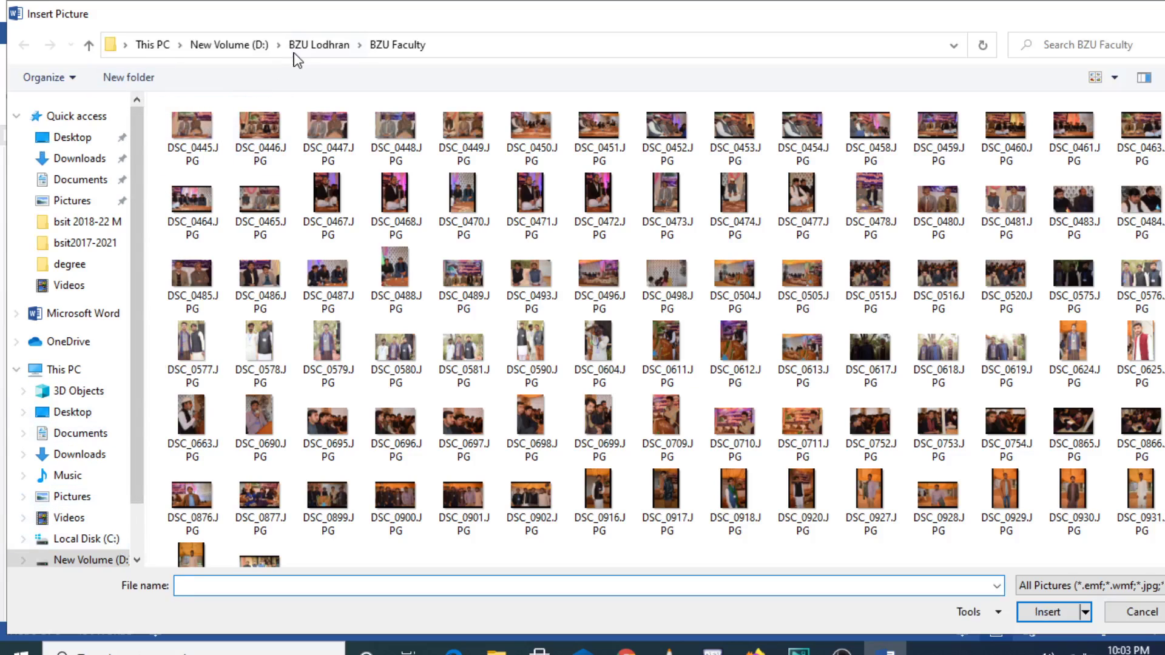
left_click(330, 45)
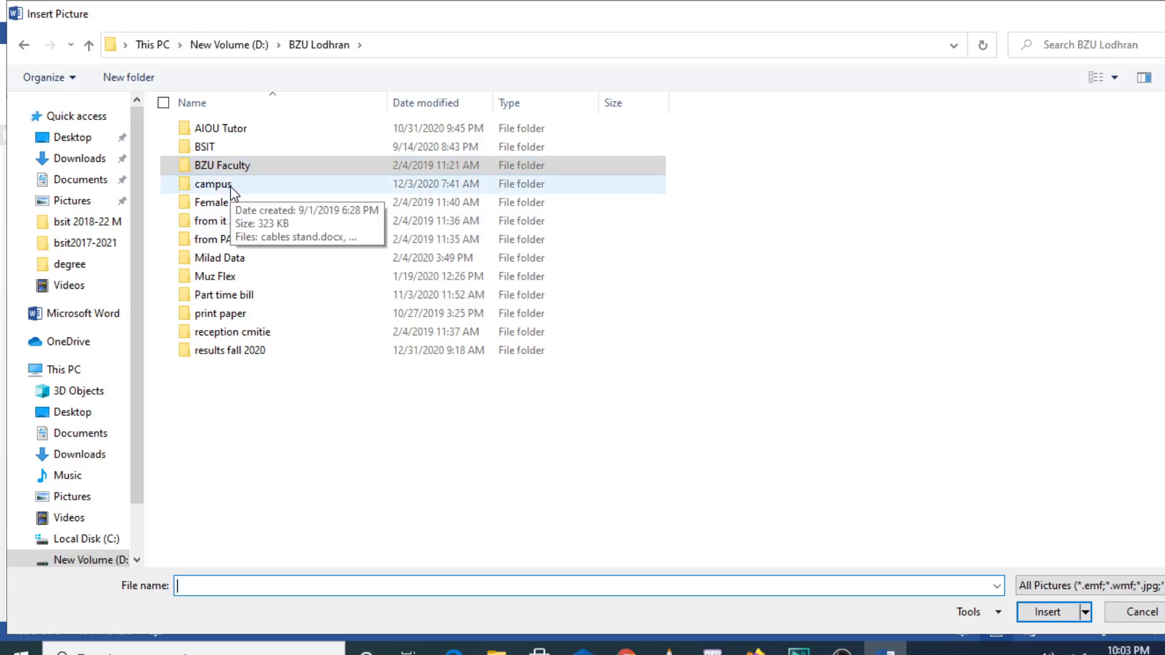
double_click(239, 259)
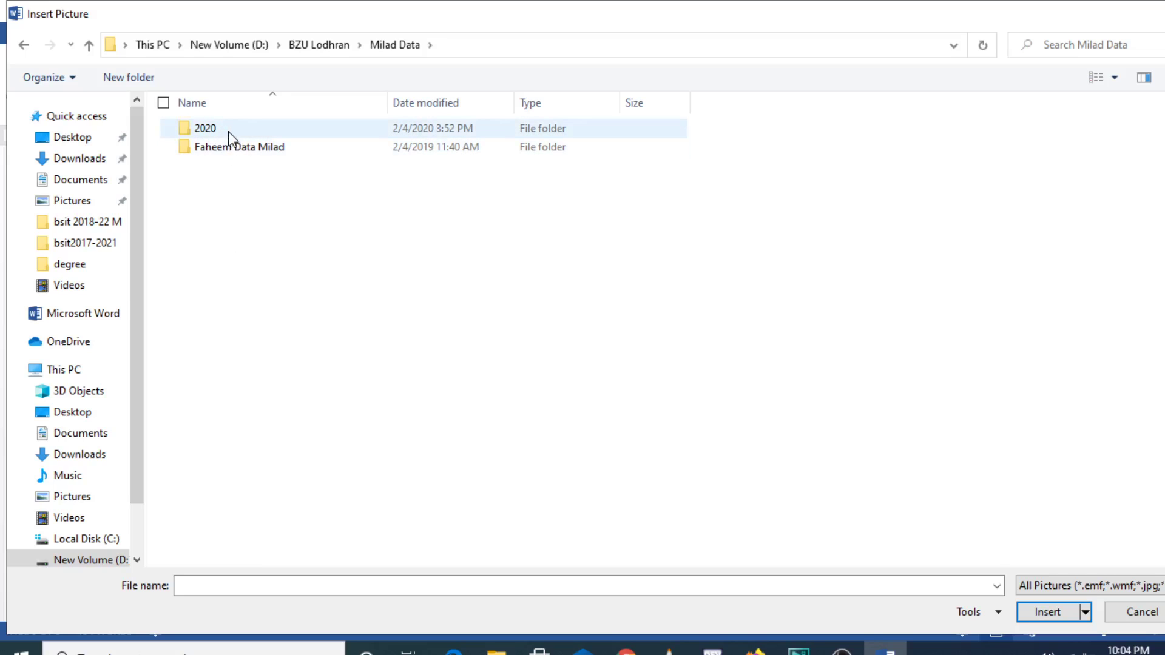
left_click(226, 132)
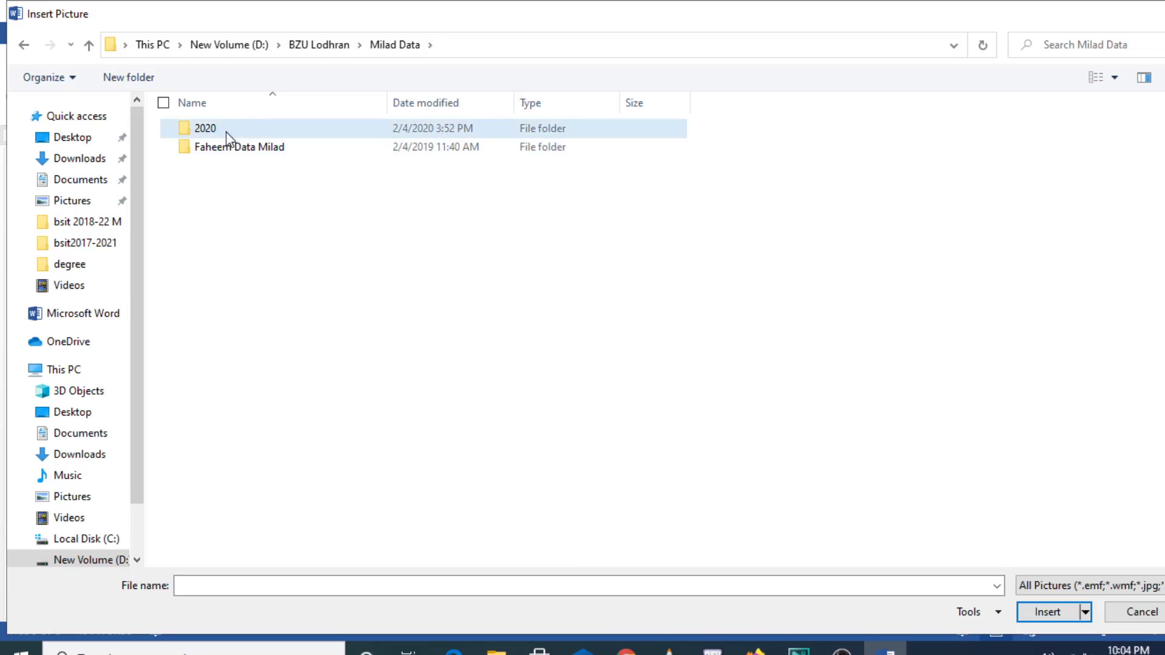
double_click(225, 133)
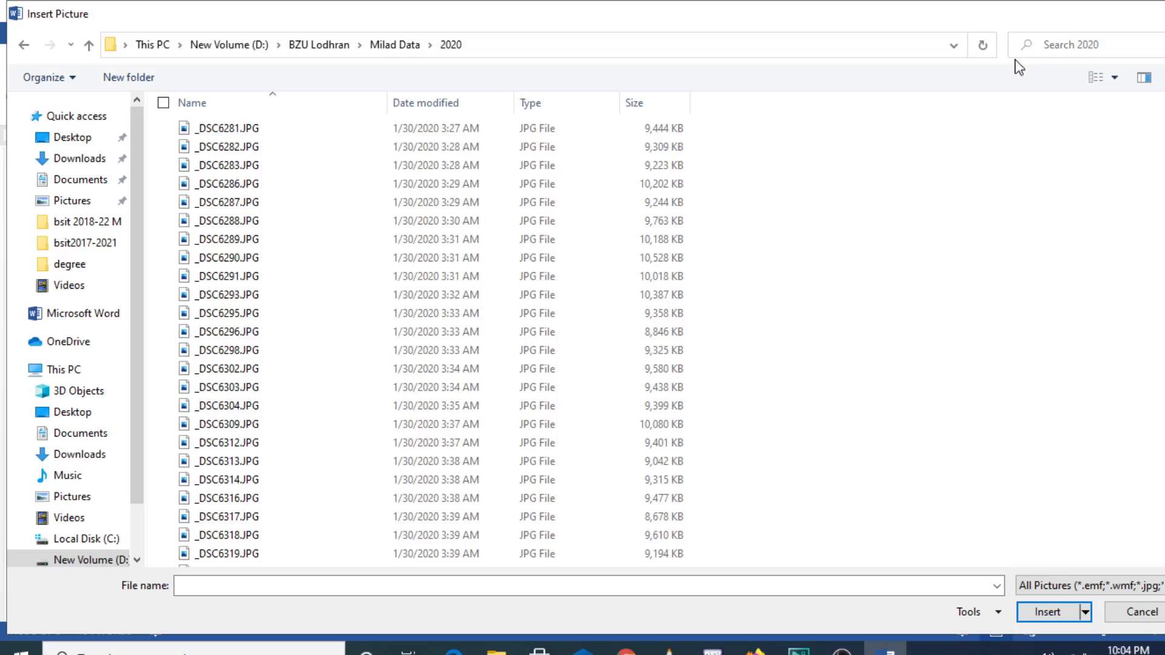
- Show the files in the 2020 folder as medium icons, and switch them to large icons
left_click(1115, 78)
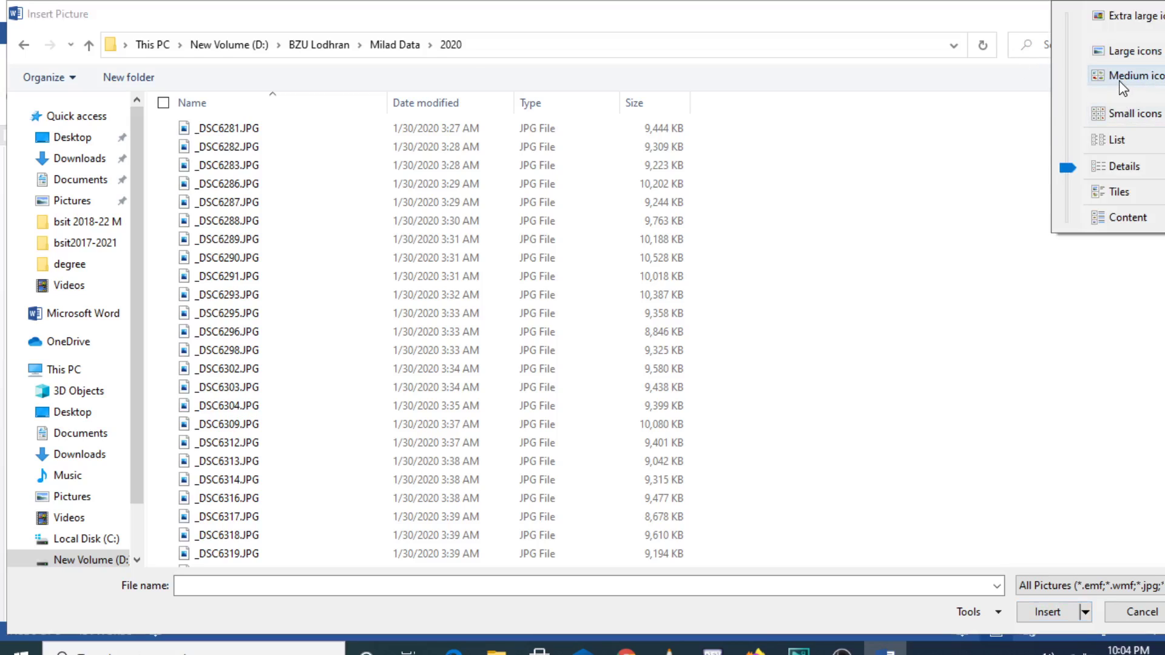
left_click(1122, 86)
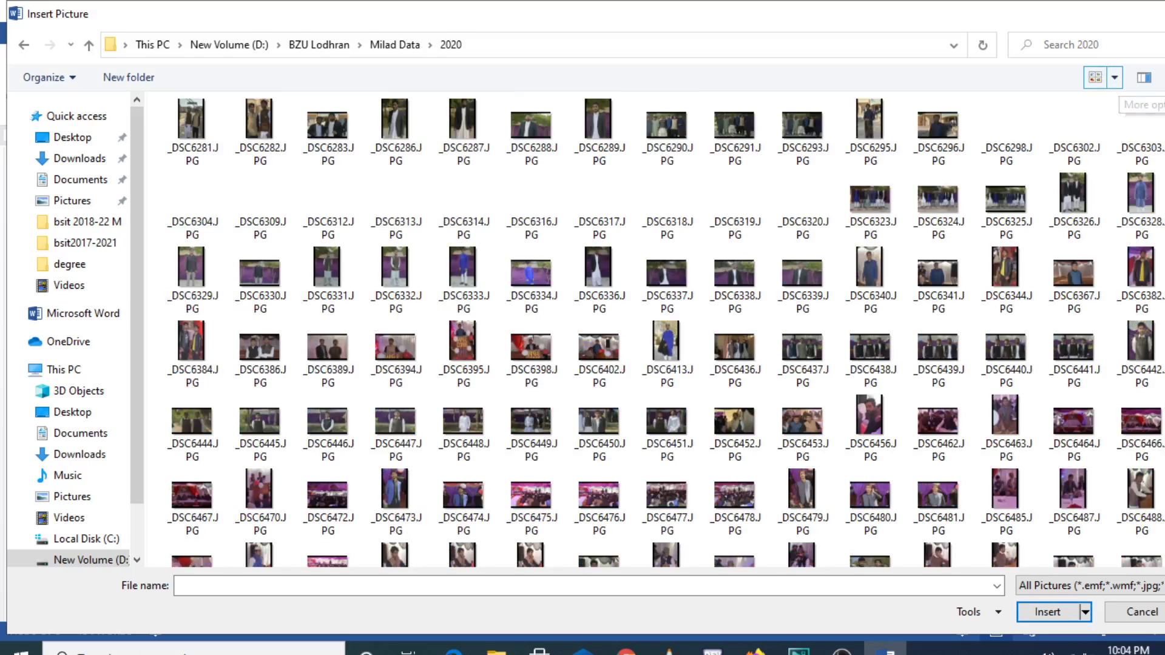
left_click(1115, 78)
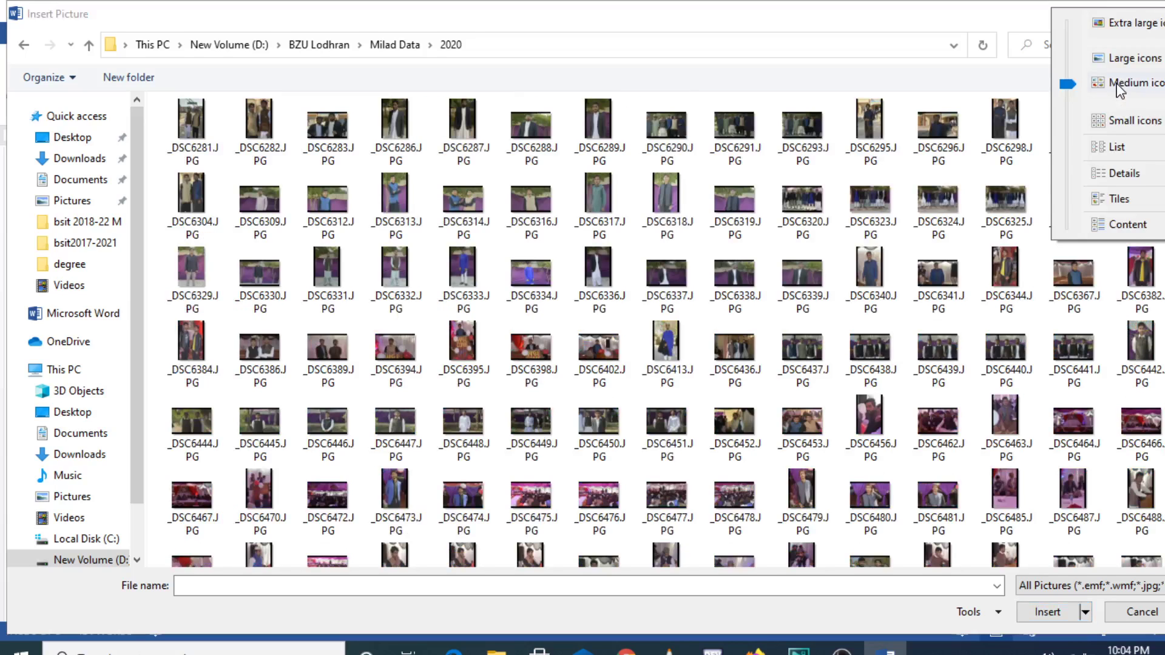
left_click(1114, 58)
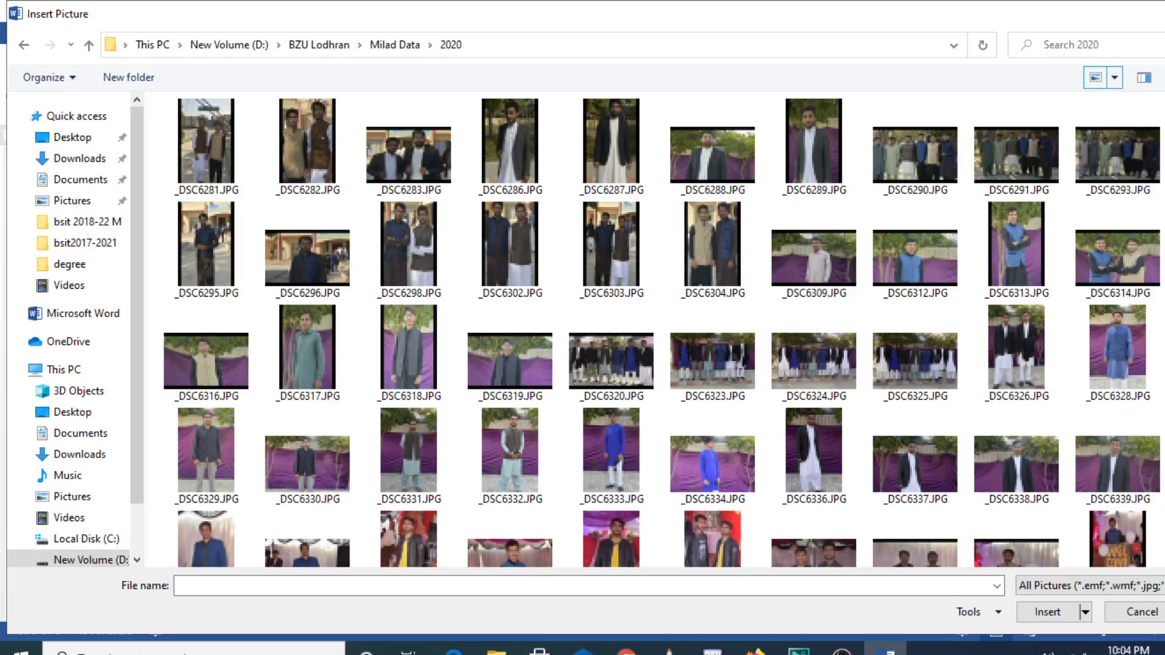
- Find _DSC6532.JPG among the photos in the 2020 folder and insert it below the table
scroll(664, 329, "down", 3)
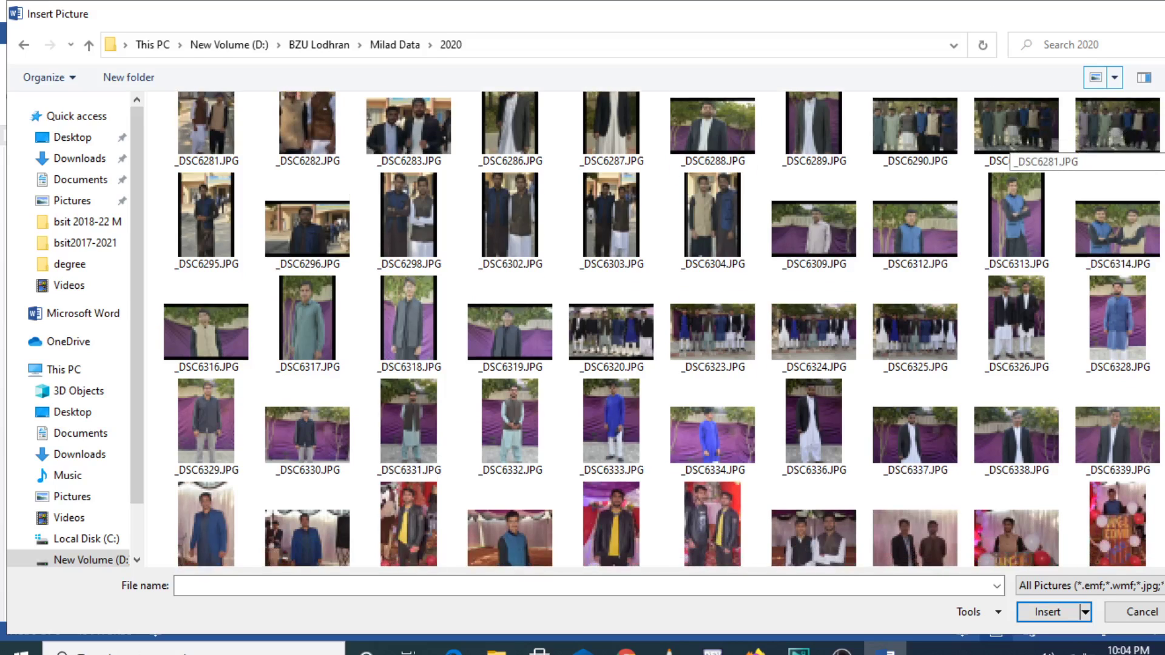
scroll(661, 329, "down", 2)
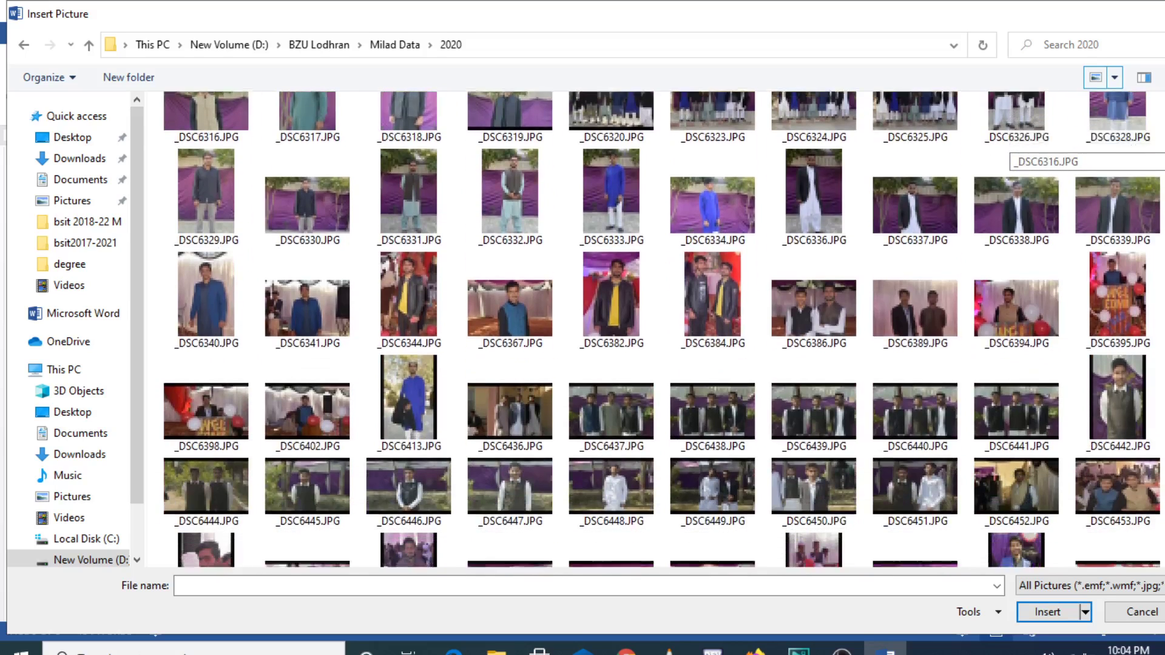
scroll(661, 330, "down", 3)
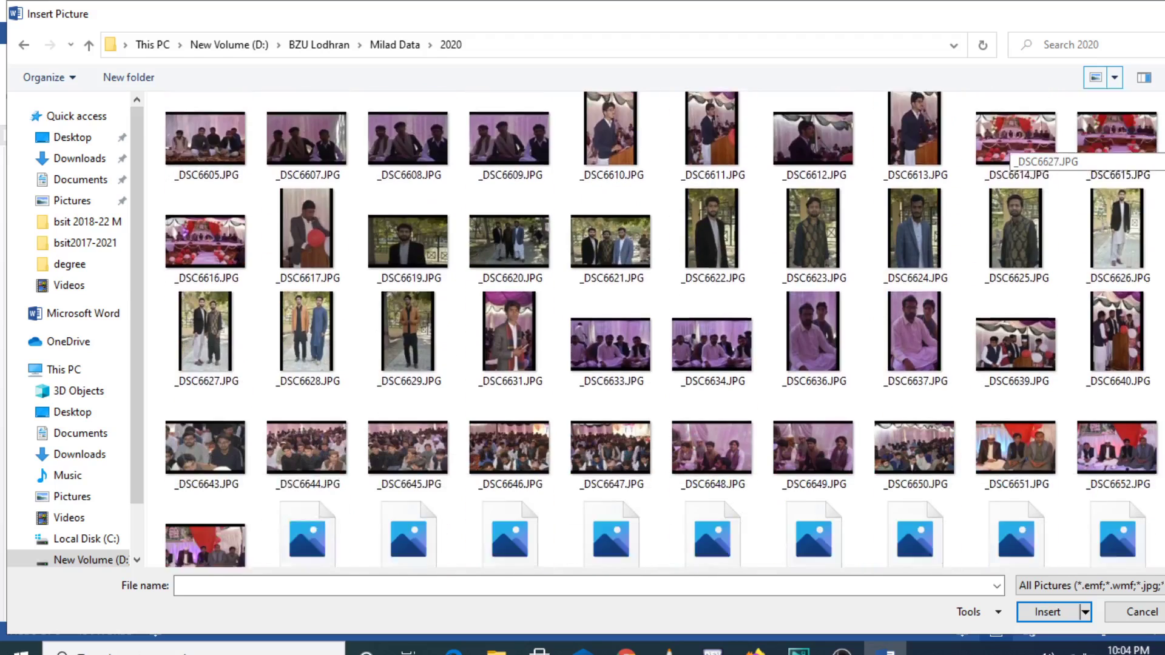
scroll(1011, 149, "down", 5)
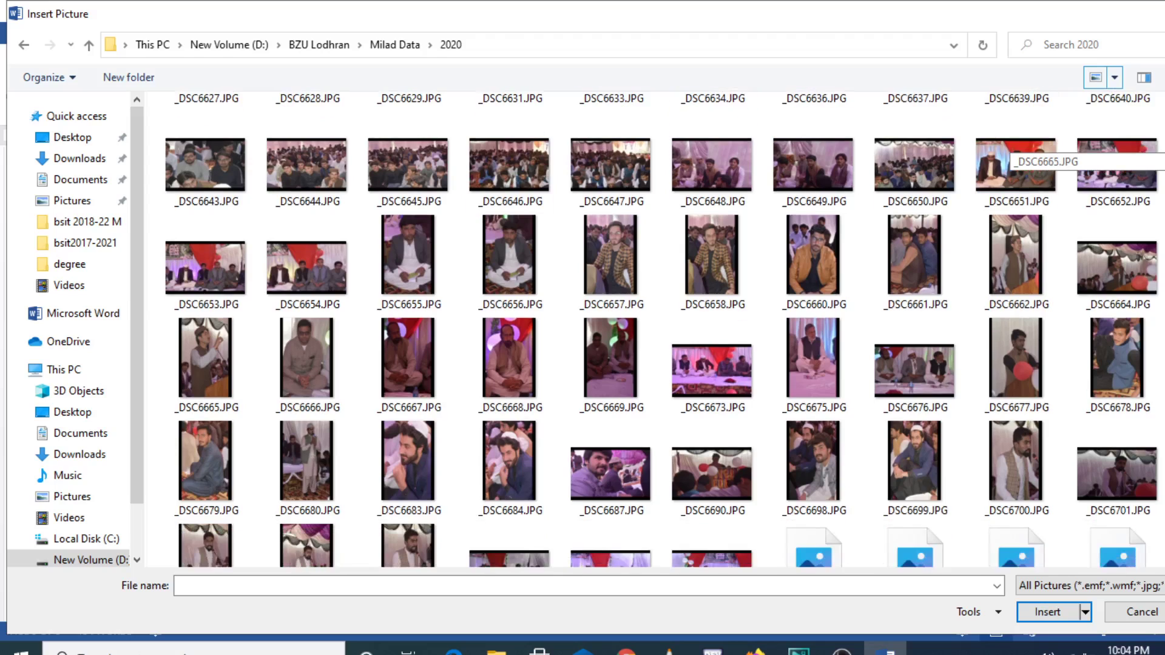
scroll(1010, 149, "down", 3)
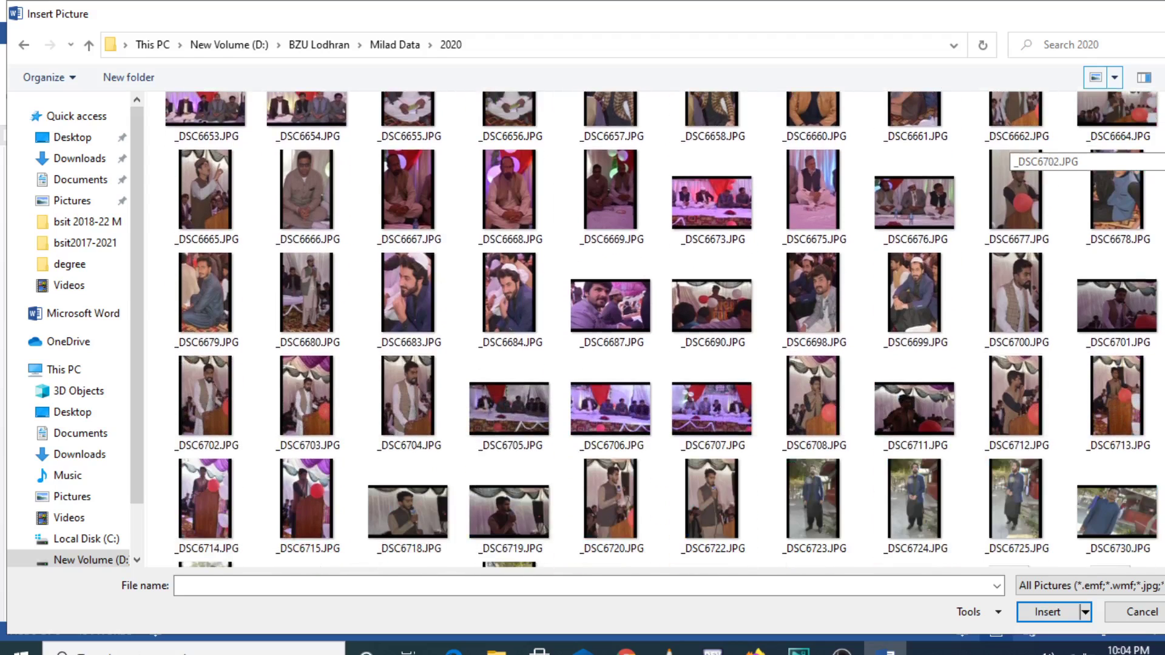
scroll(1010, 149, "down", 4)
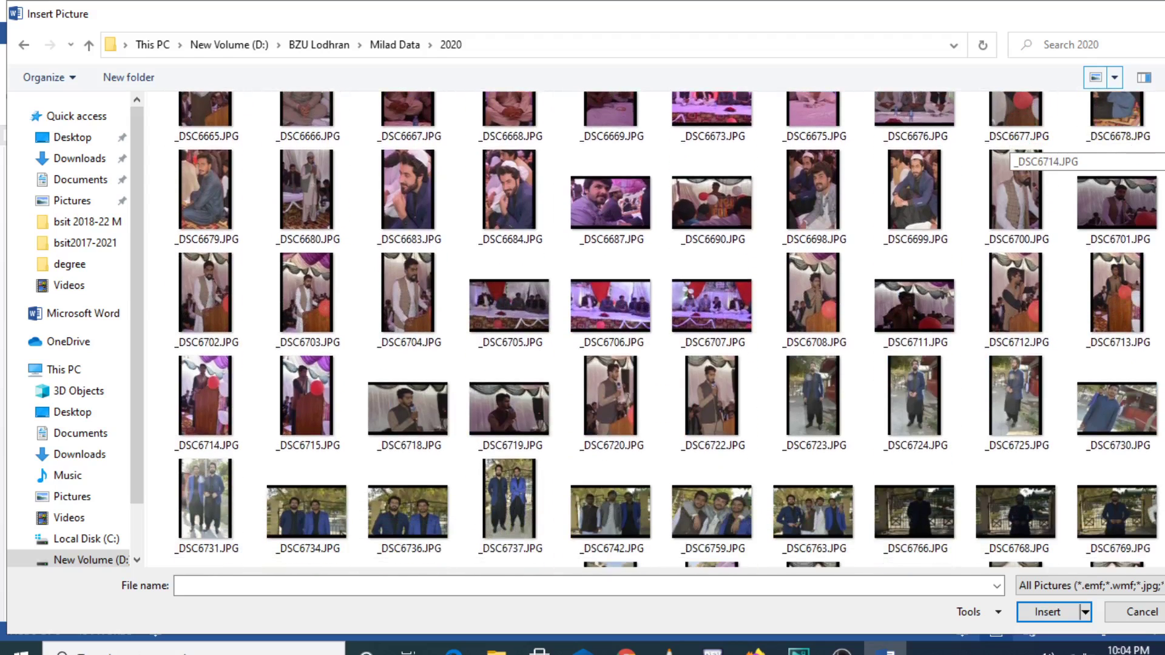
scroll(1011, 148, "down", 9)
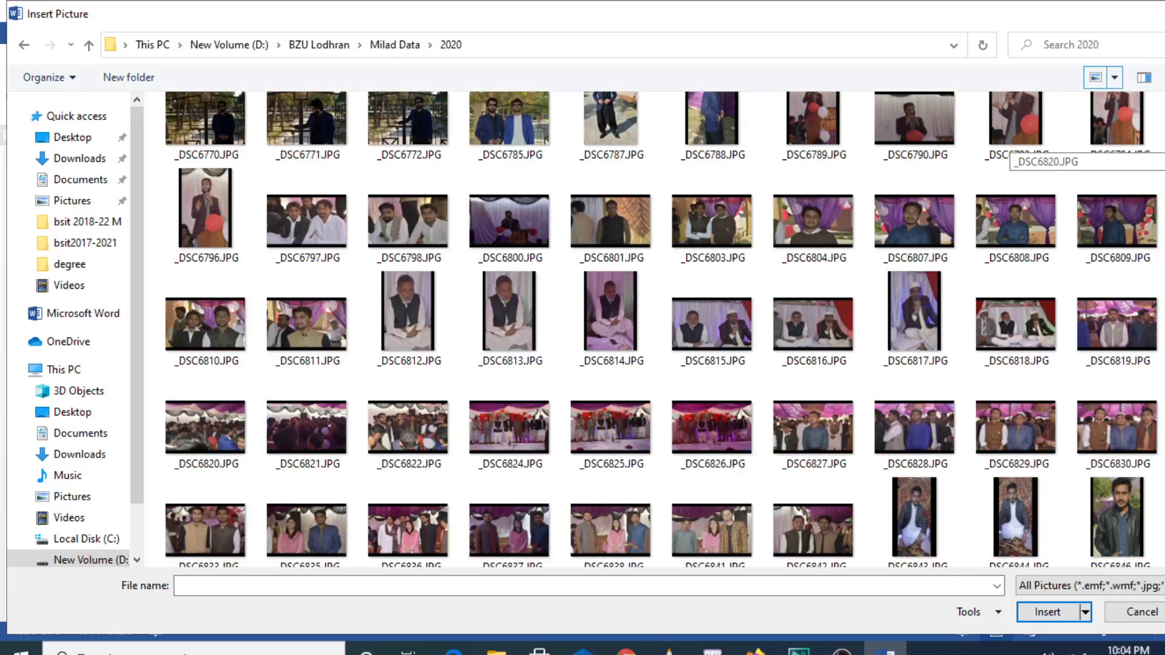
scroll(1010, 149, "down", 1)
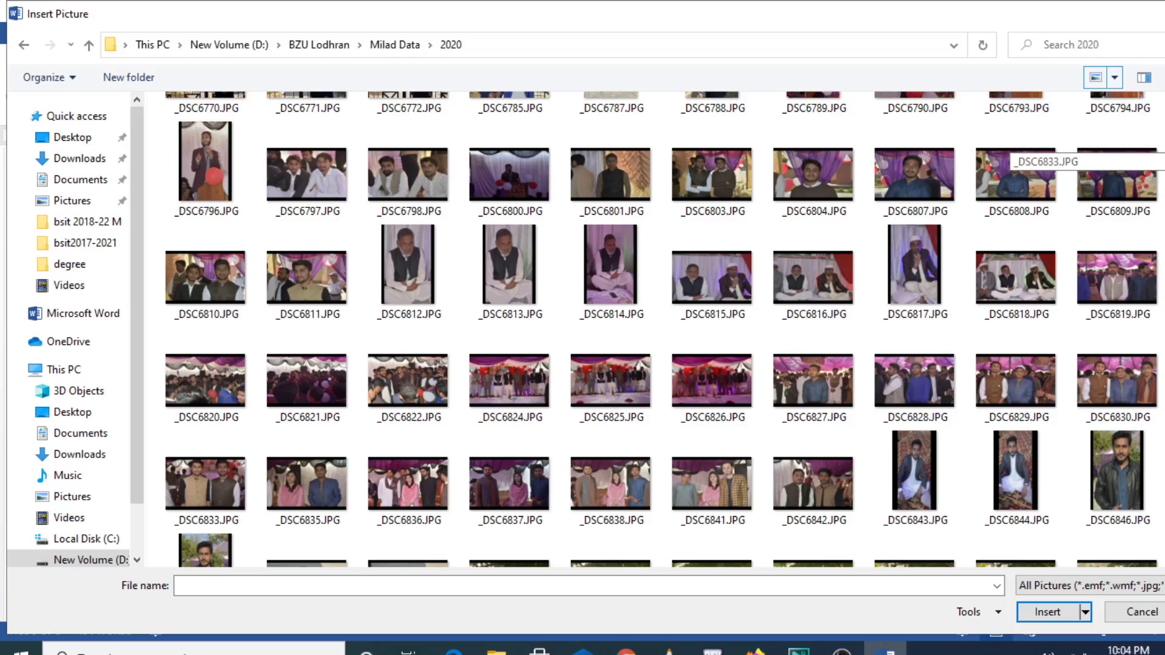
scroll(1010, 148, "down", 1)
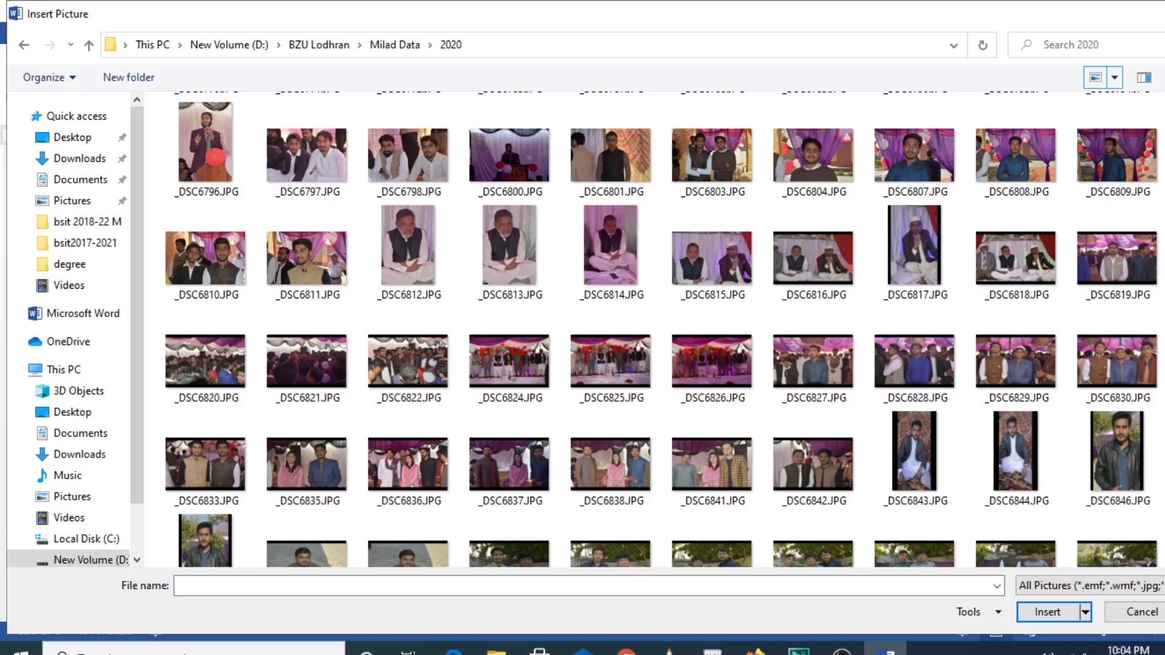
scroll(1011, 412, "down", 3)
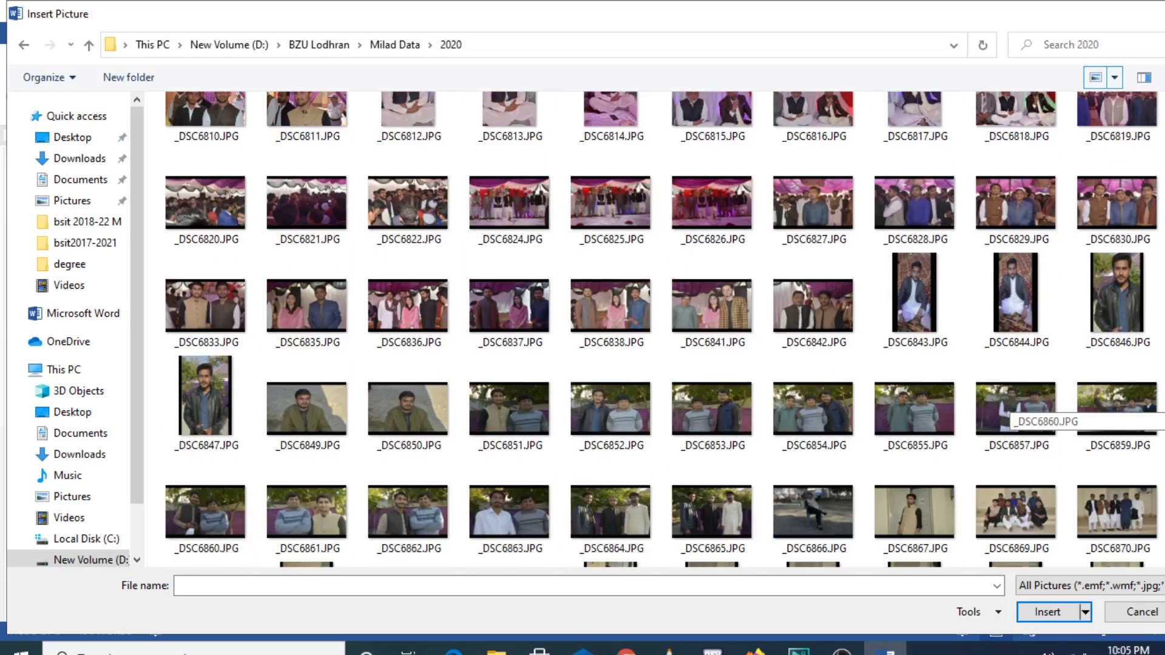
scroll(1010, 412, "down", 1)
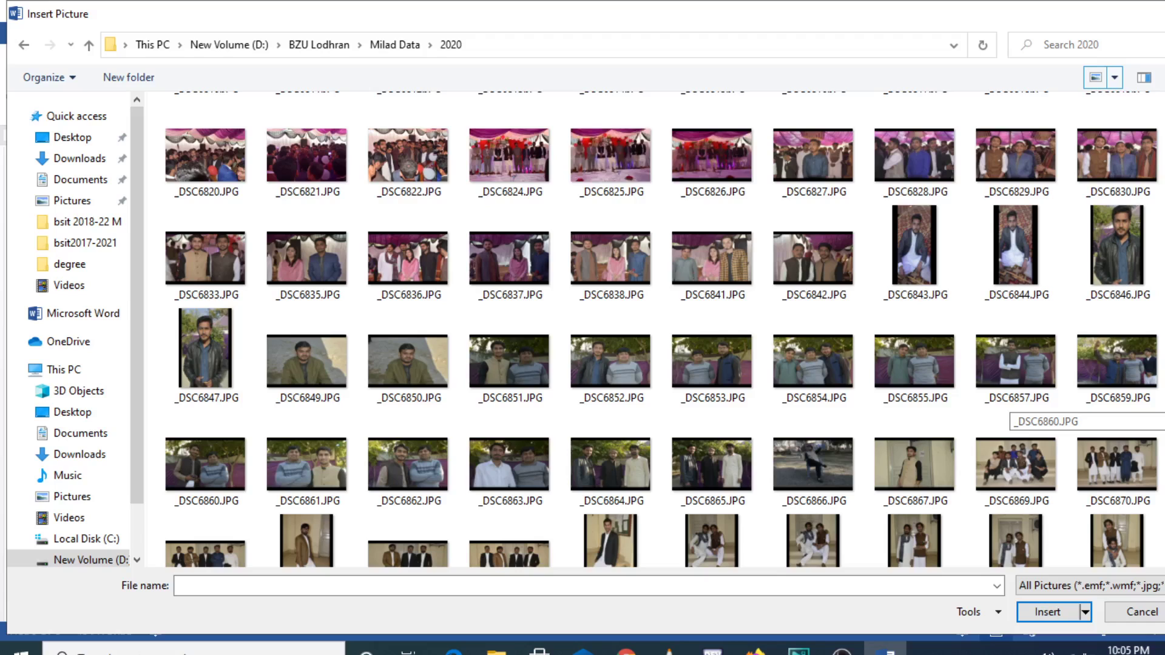
scroll(1010, 413, "down", 2)
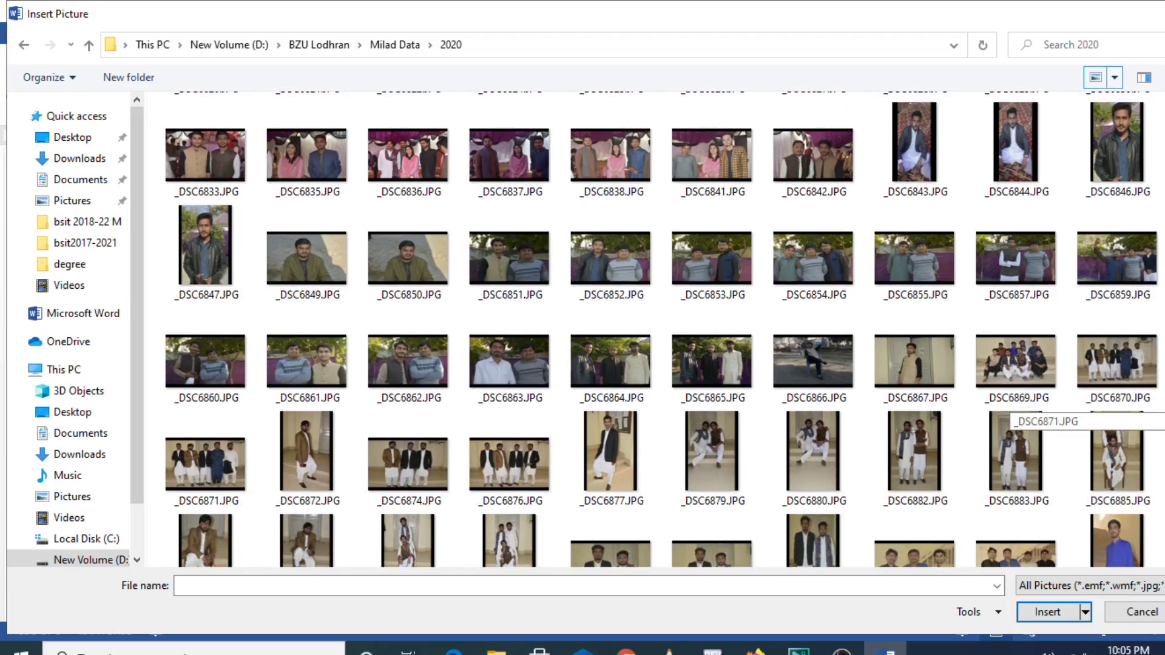
scroll(1010, 413, "down", 2)
scroll(1010, 413, "up", 3)
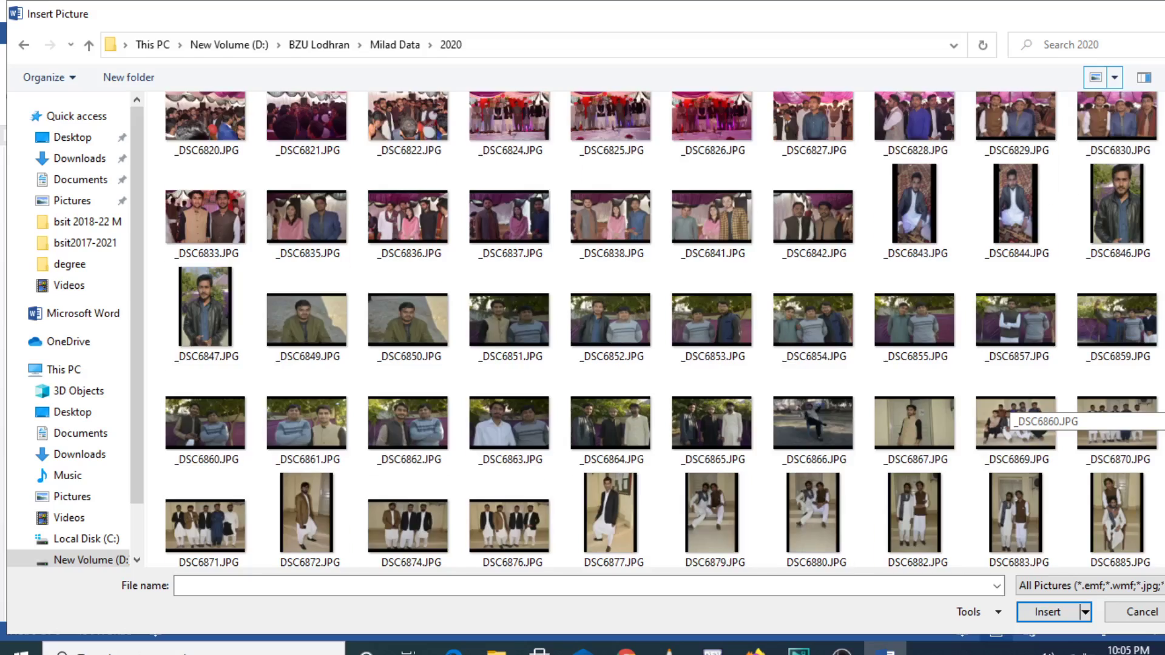
scroll(1011, 413, "up", 8)
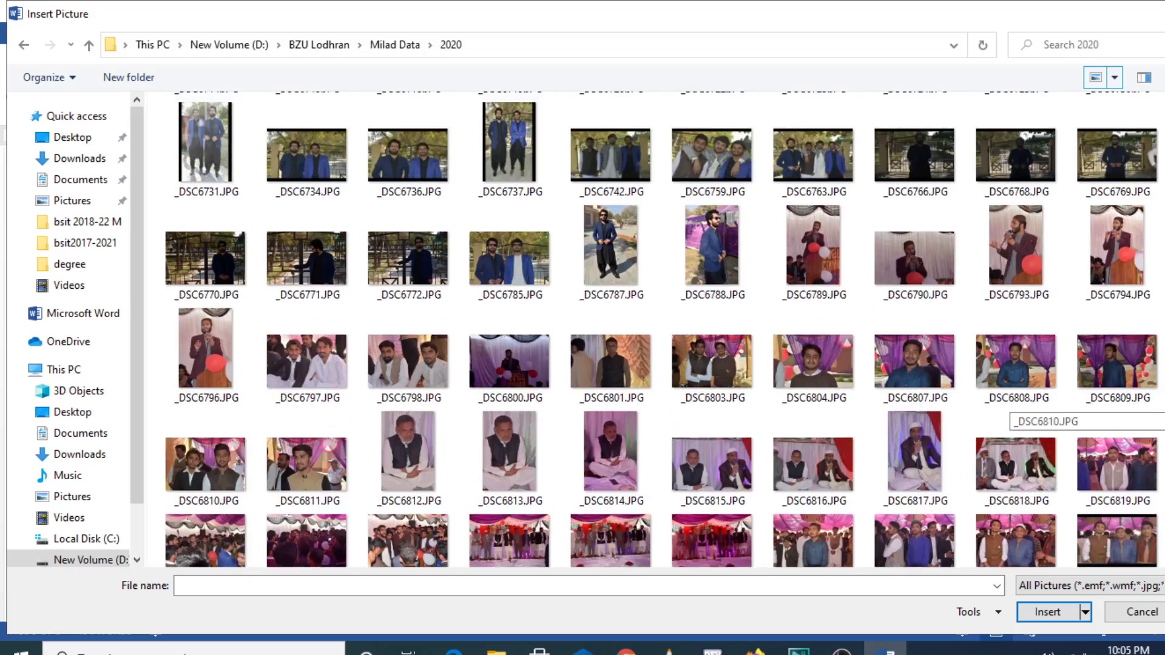
scroll(1010, 413, "up", 7)
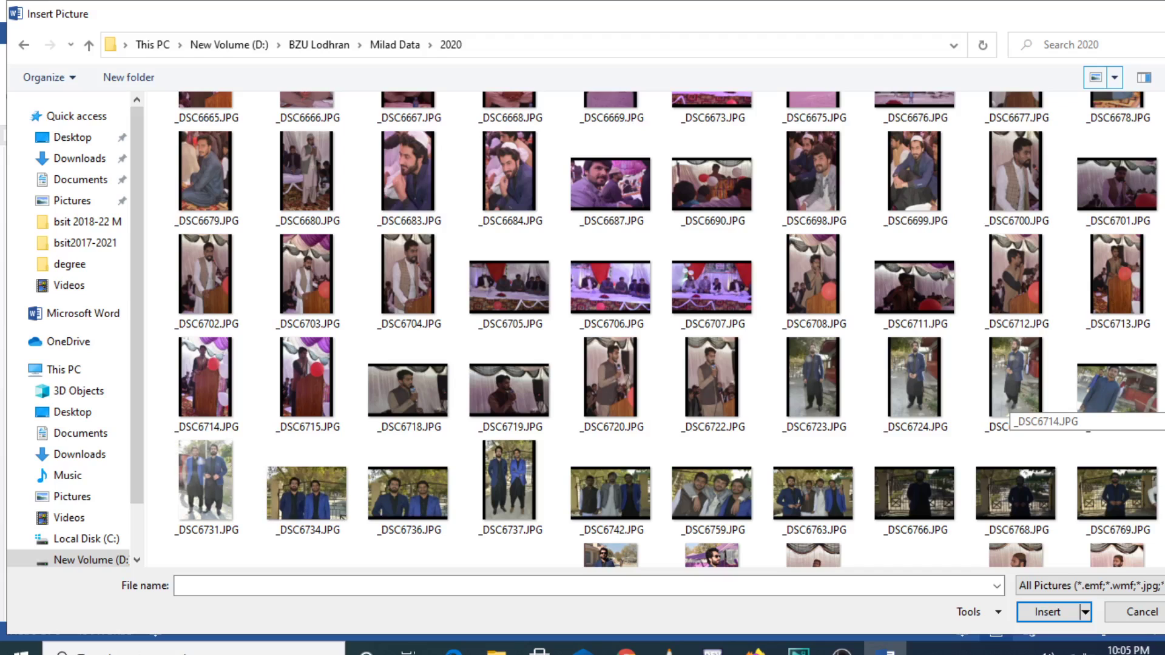
scroll(1010, 413, "up", 5)
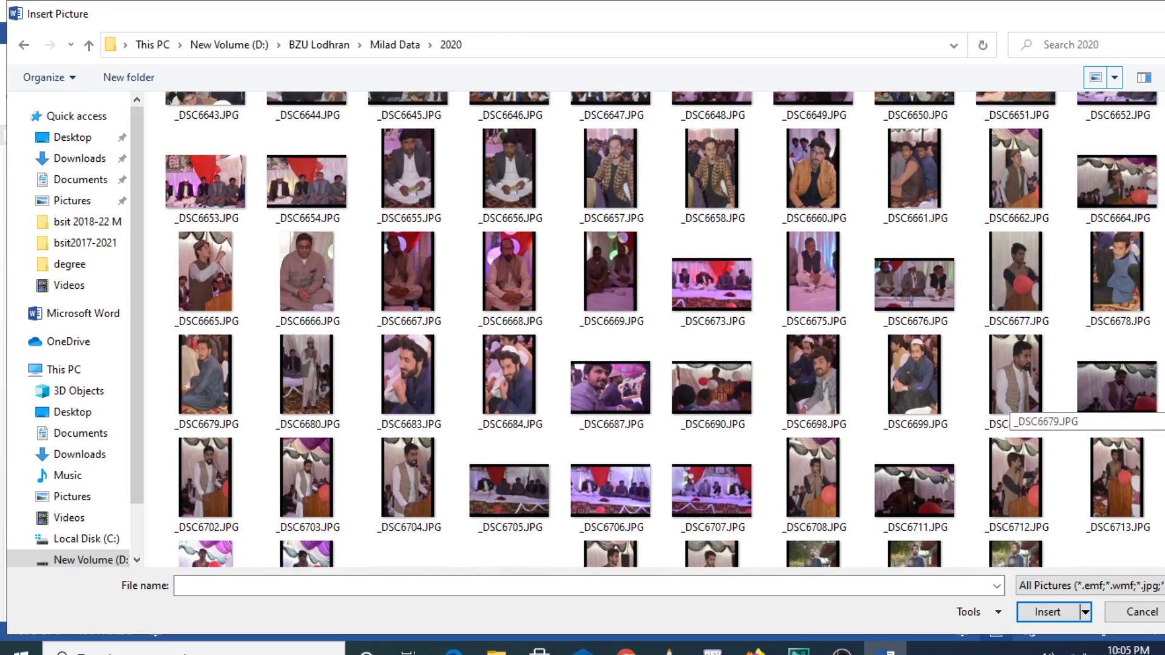
scroll(1011, 413, "up", 3)
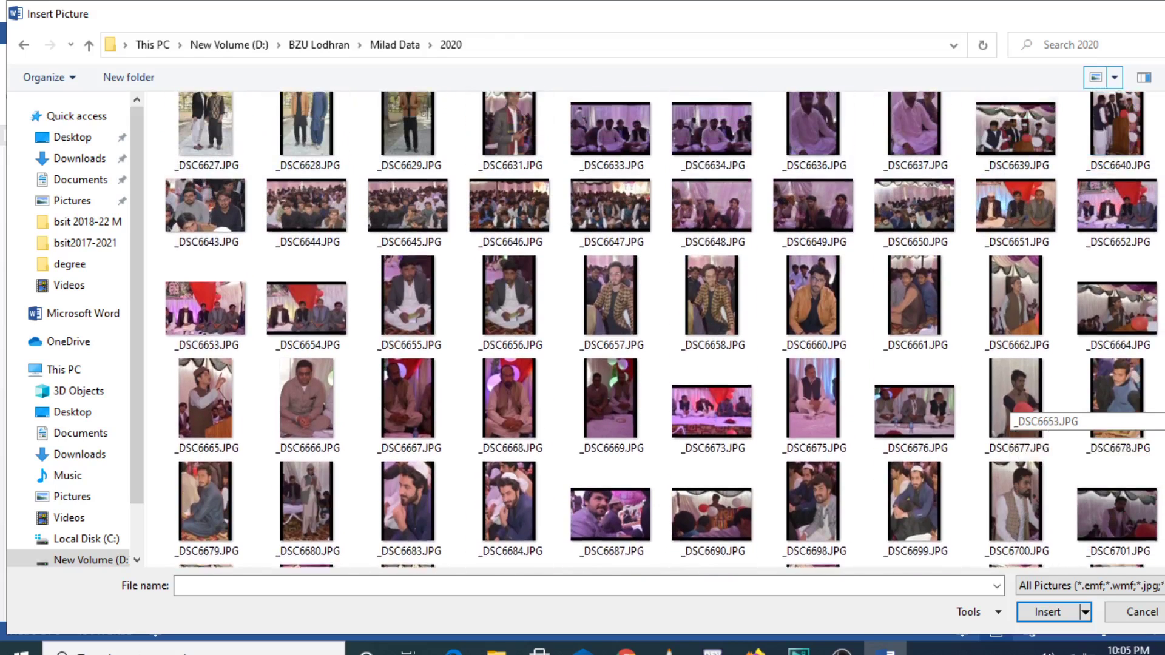
scroll(1011, 412, "up", 10)
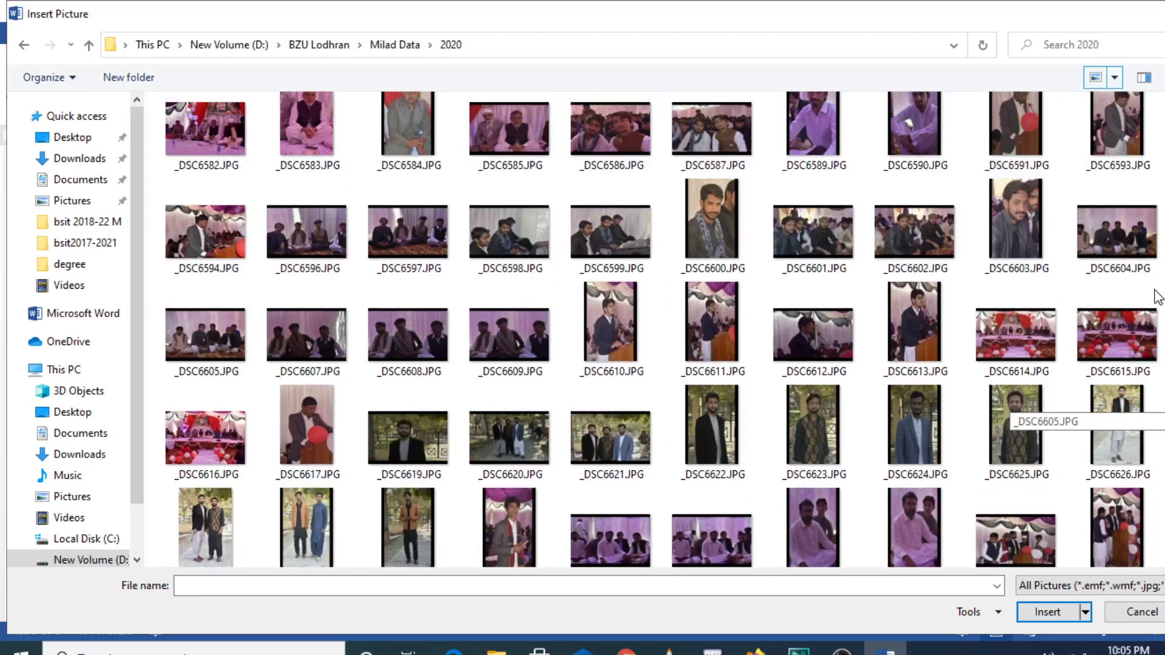
scroll(1155, 297, "up", 10)
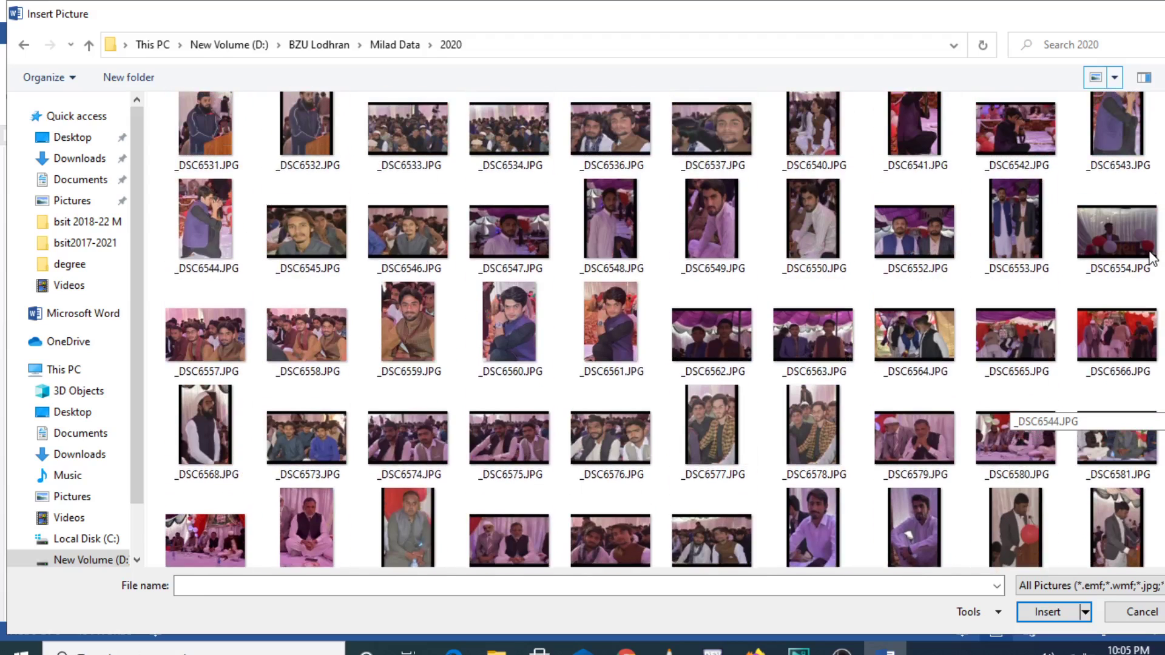
scroll(1153, 258, "up", 3)
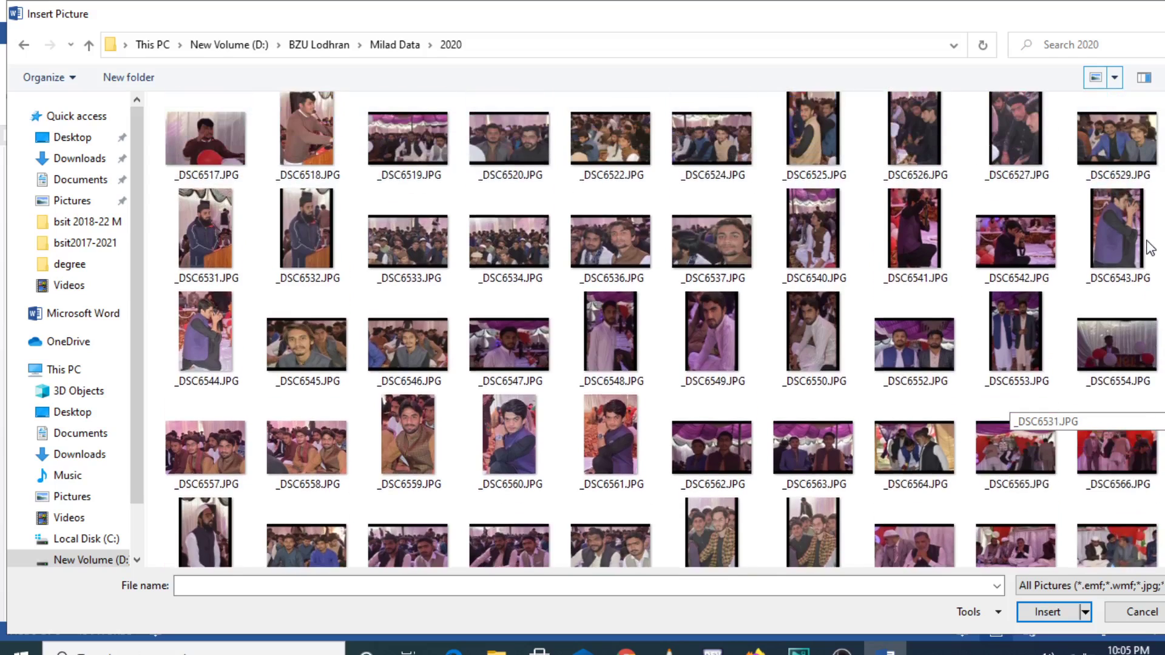
scroll(1149, 246, "up", 3)
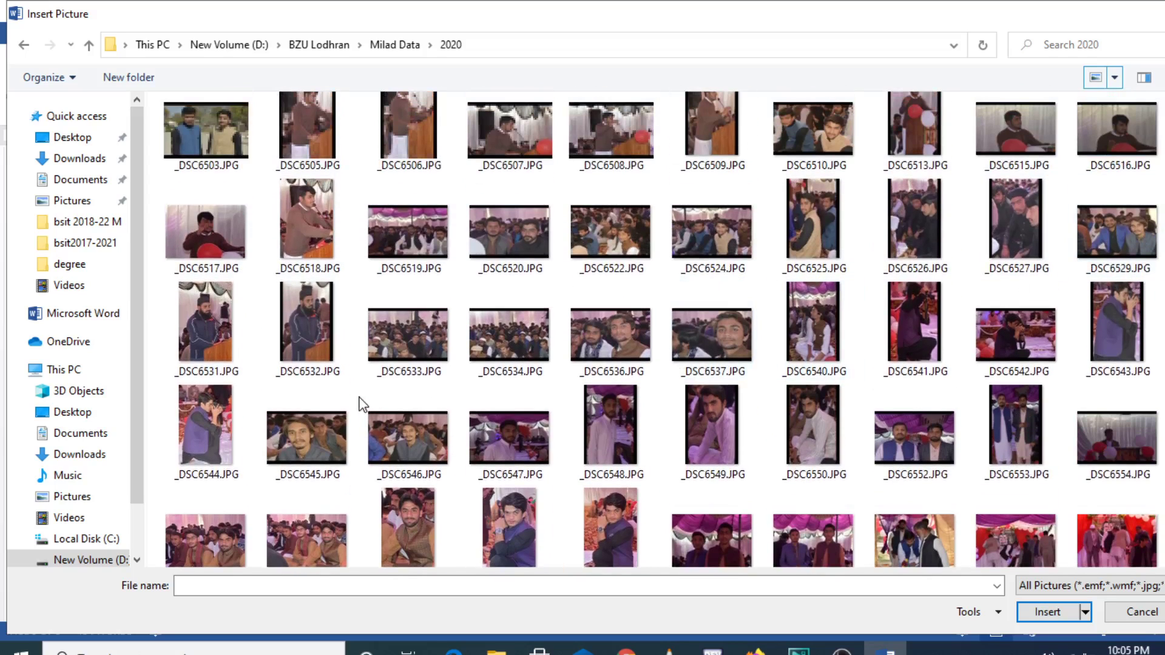
left_click(292, 320)
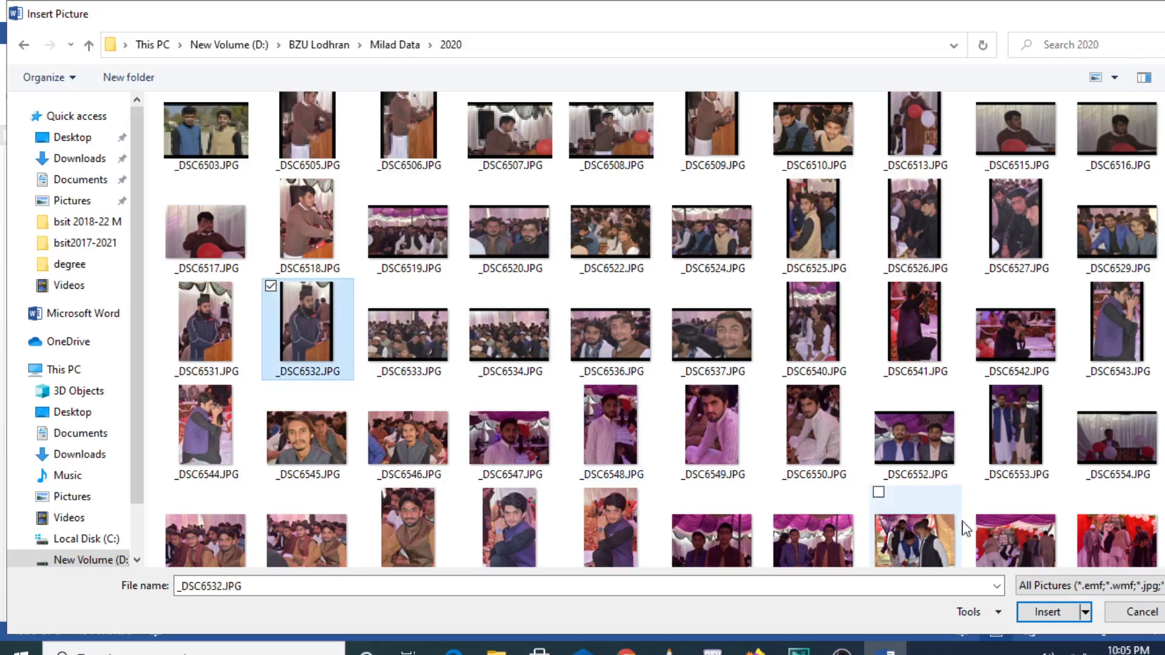
left_click(1068, 610)
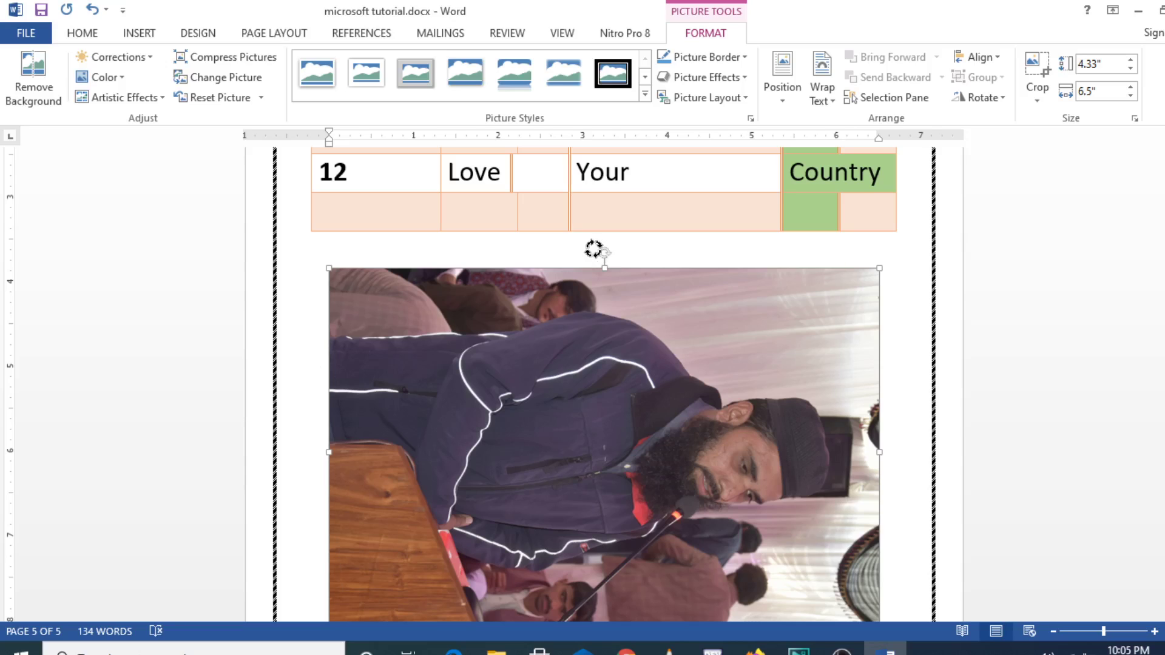
- Try rotating the inserted picture counterclockwise by its rotation handle, and undo the rotation
left_click_drag(604, 253, 536, 299)
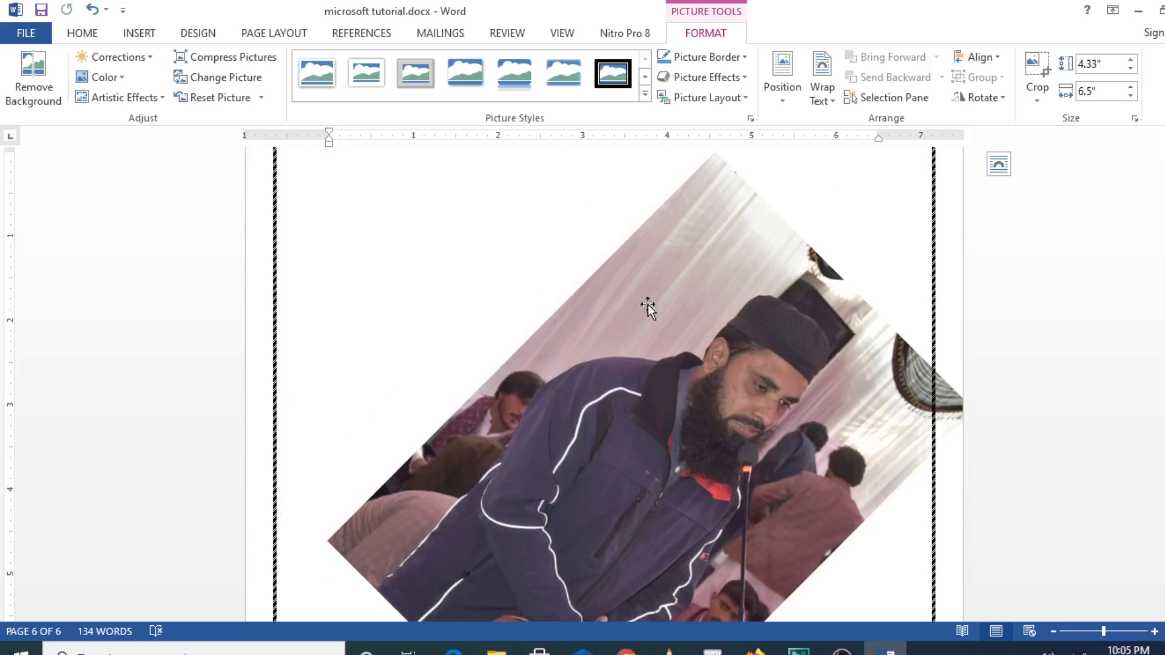
left_click_drag(725, 256, 628, 251)
key("ctrl+z")
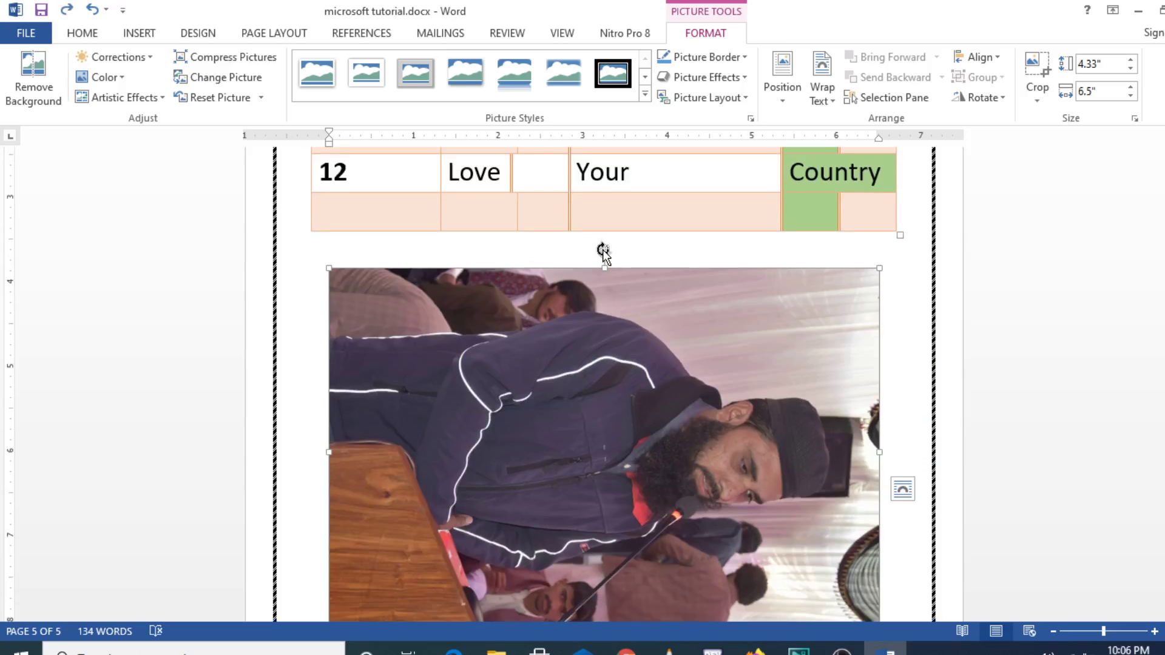
- Rotate the picture right 90° and flip it vertically so that the photo stands upright
left_click_drag(603, 250, 603, 250)
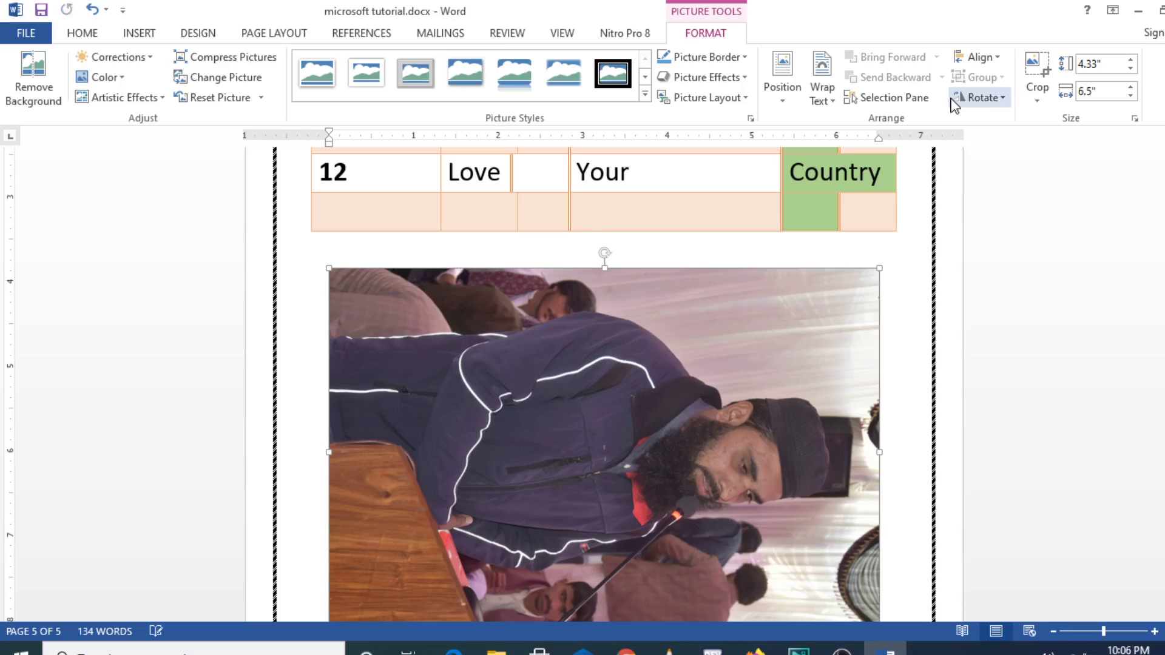
left_click(999, 99)
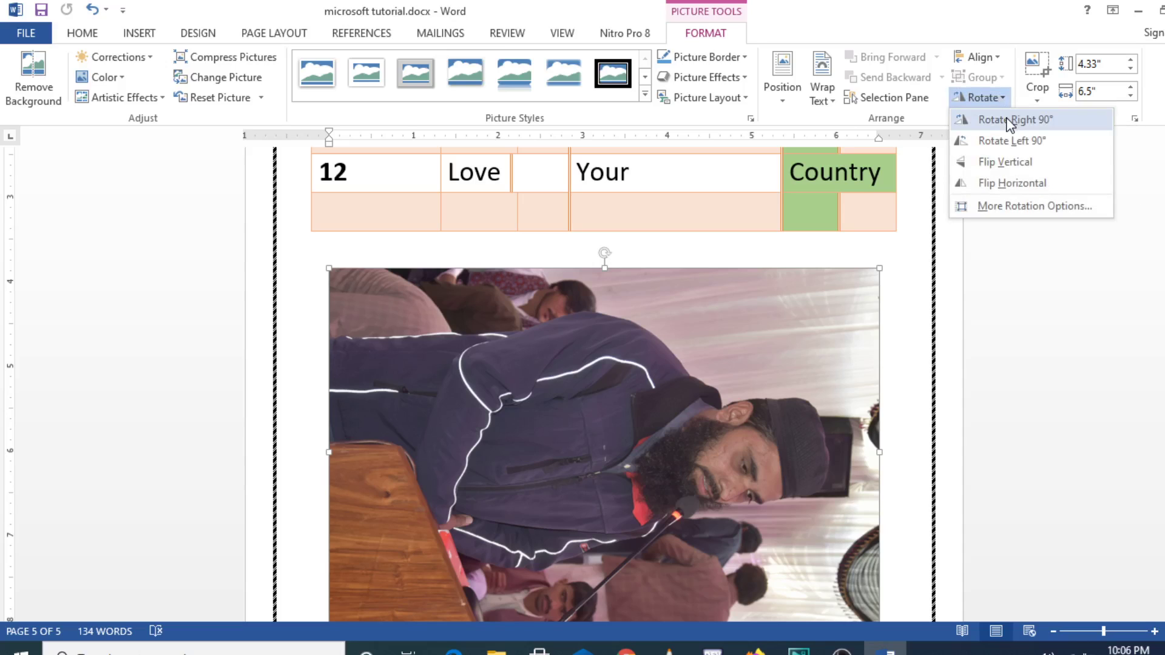
left_click(1009, 120)
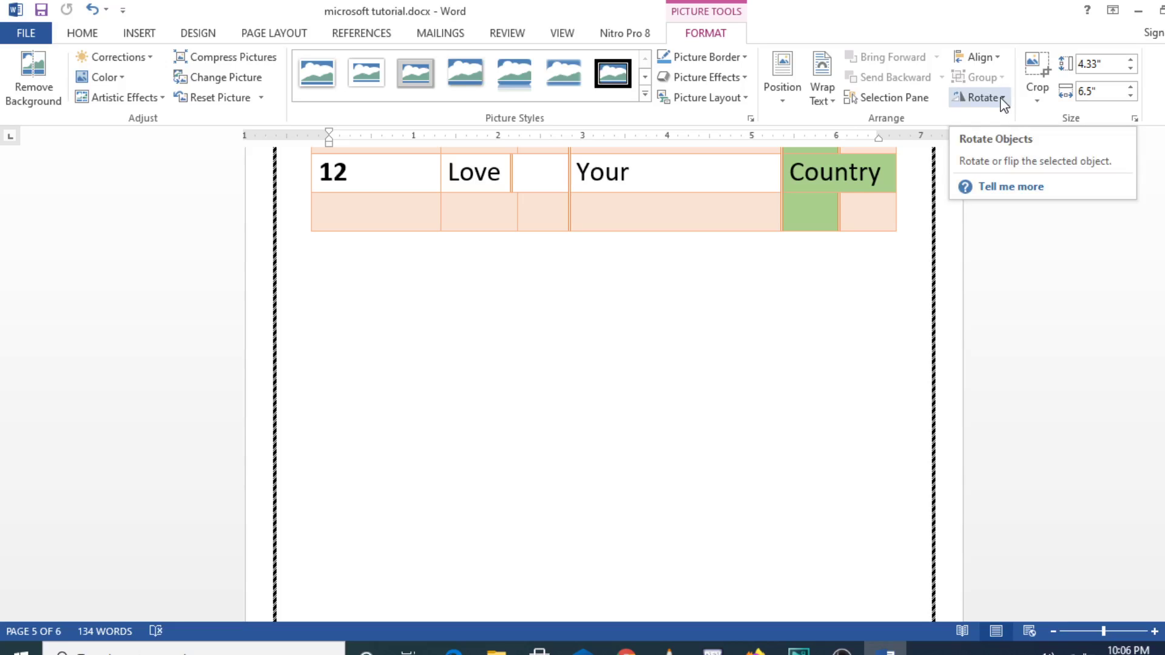
left_click(1001, 99)
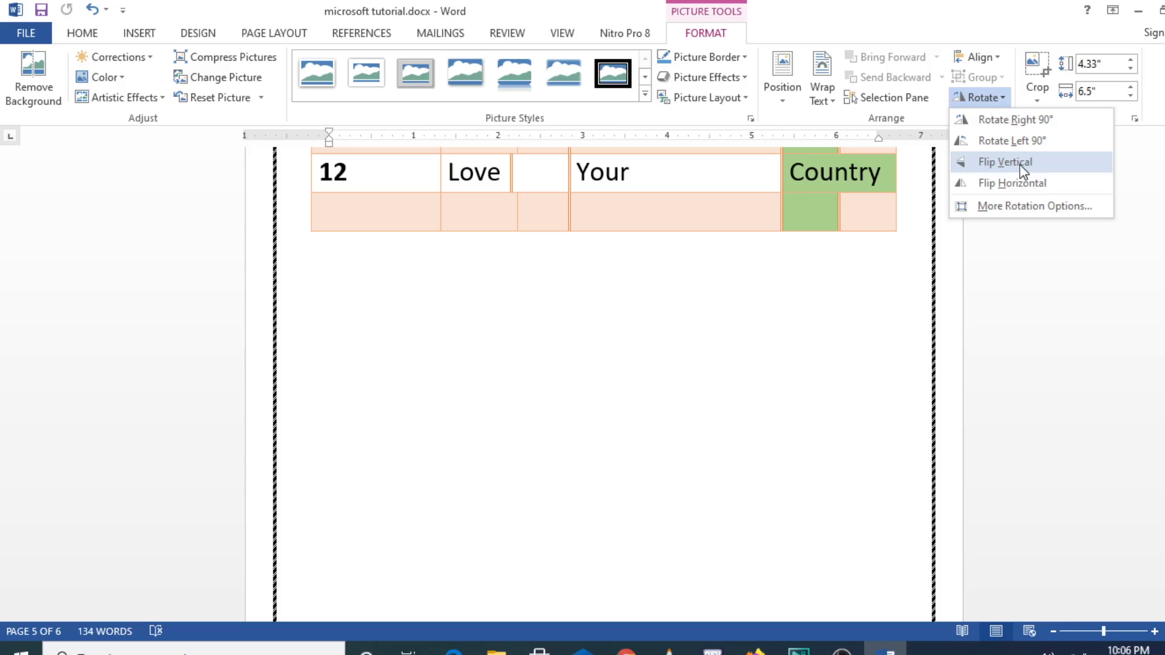
left_click(1020, 164)
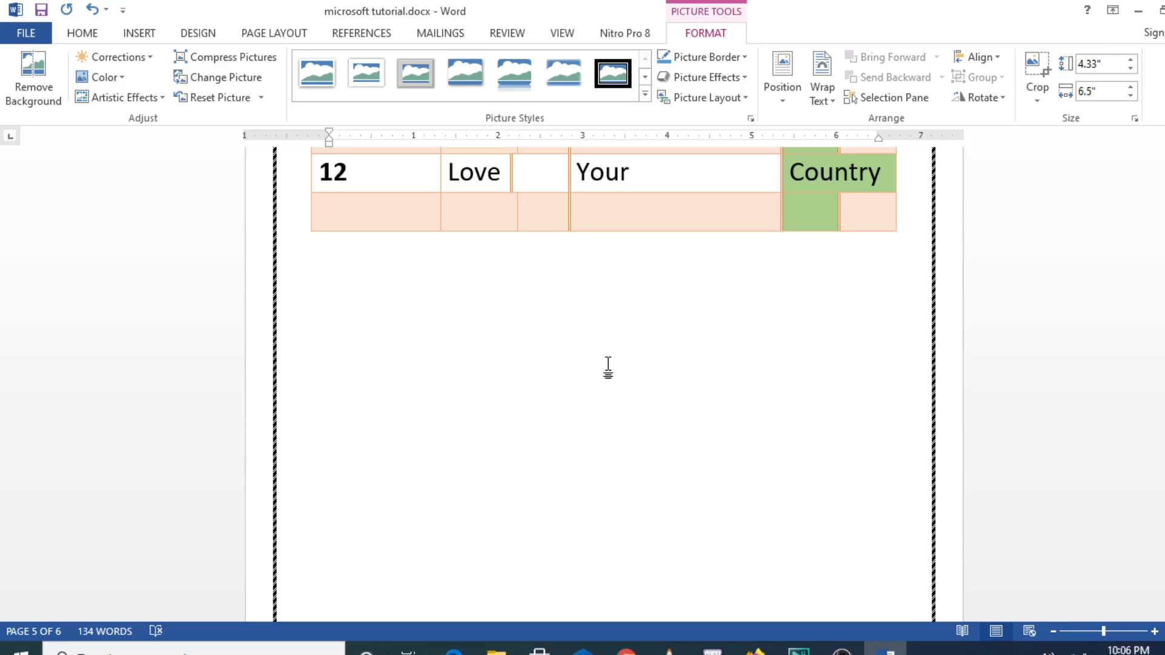
left_click(998, 99)
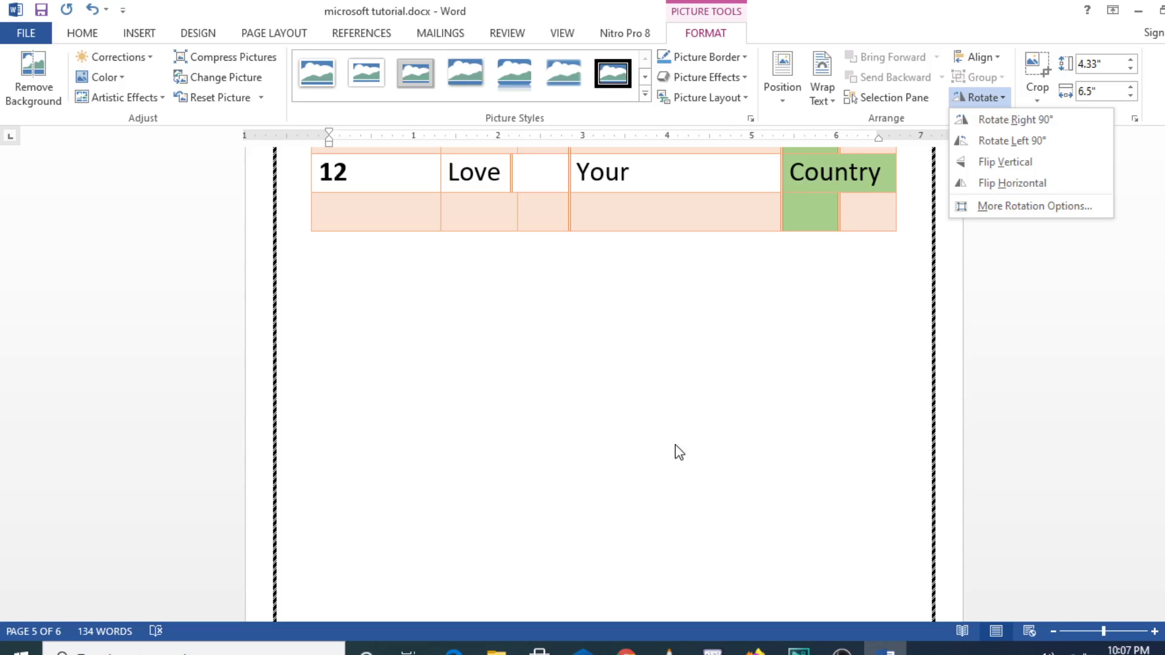
left_click(798, 235)
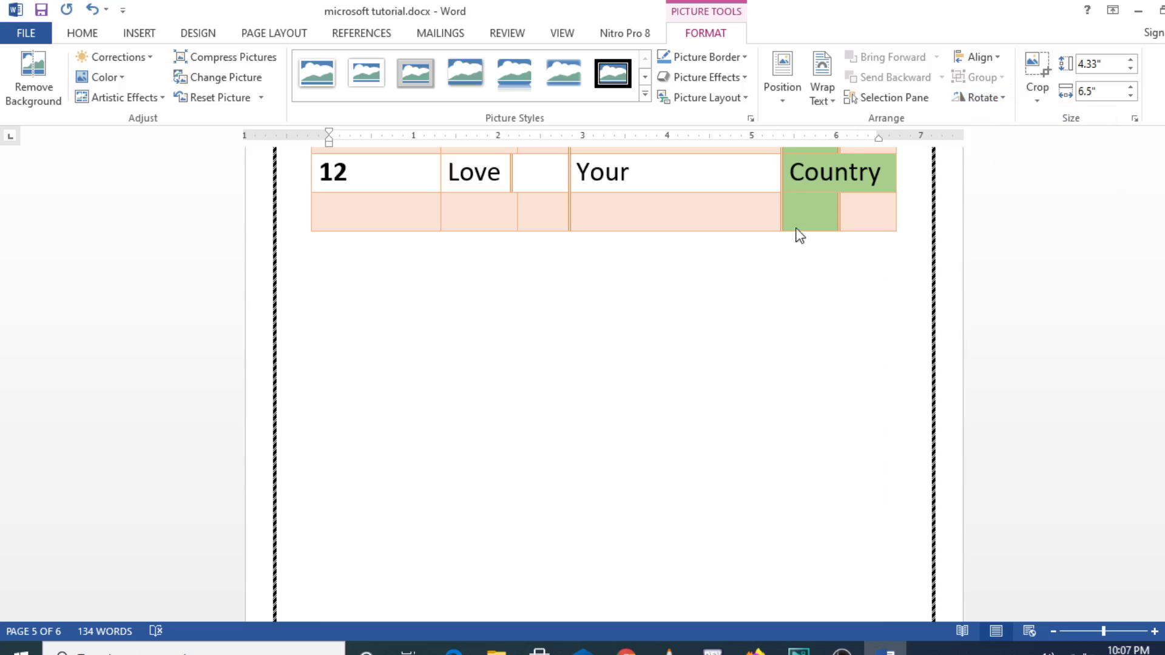
- Delete the picture following the table, and undo the deletion
left_click(583, 359)
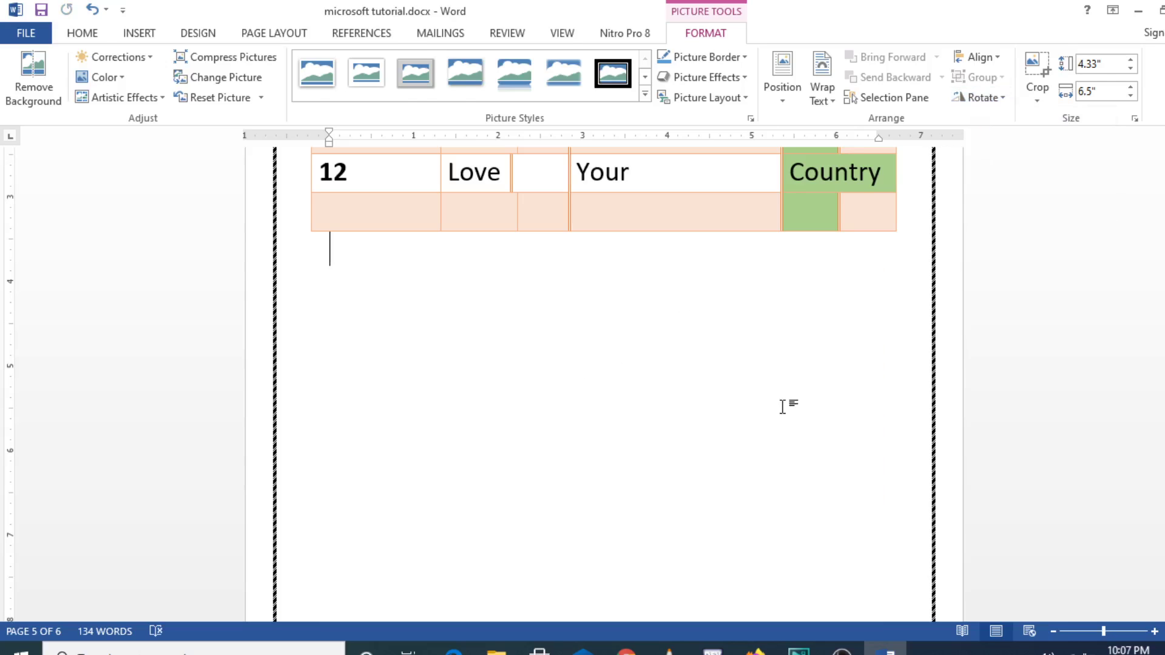
key("Delete")
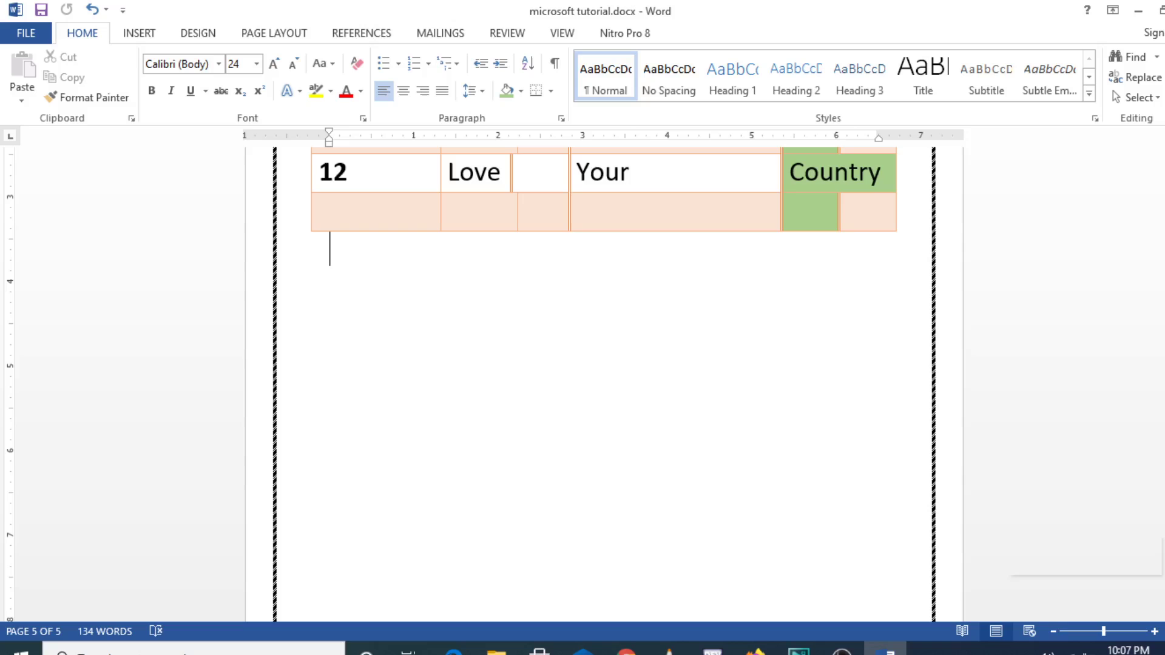
scroll(604, 382, "up", 5)
scroll(604, 382, "up", 10)
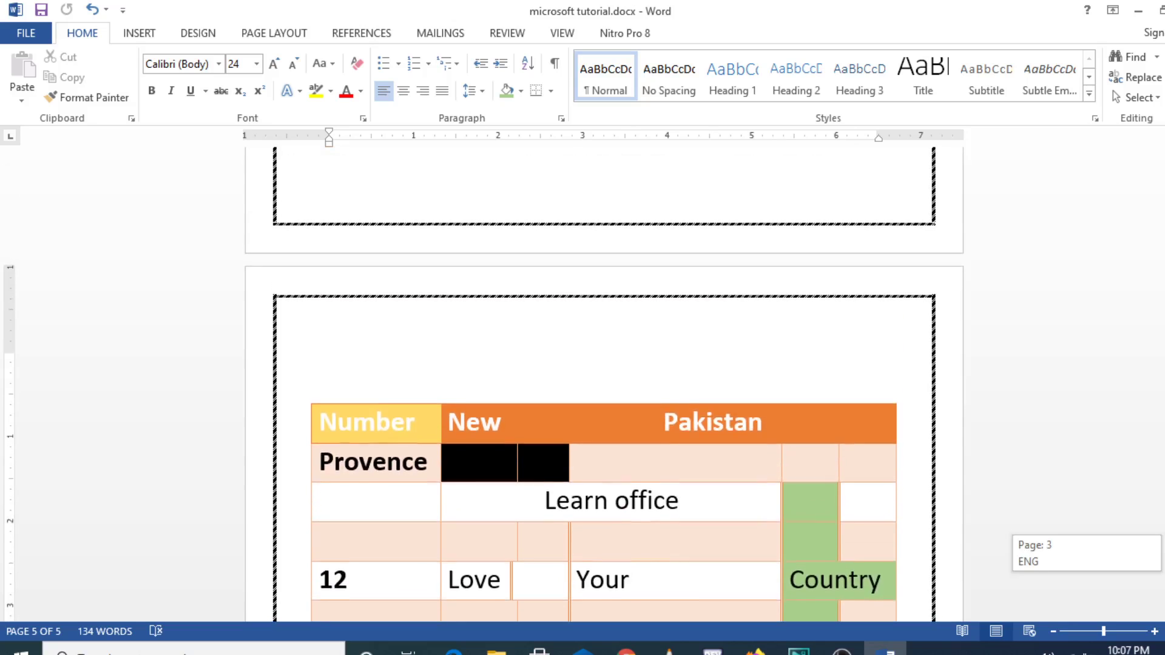
scroll(604, 382, "down", 10)
scroll(604, 382, "down", 4)
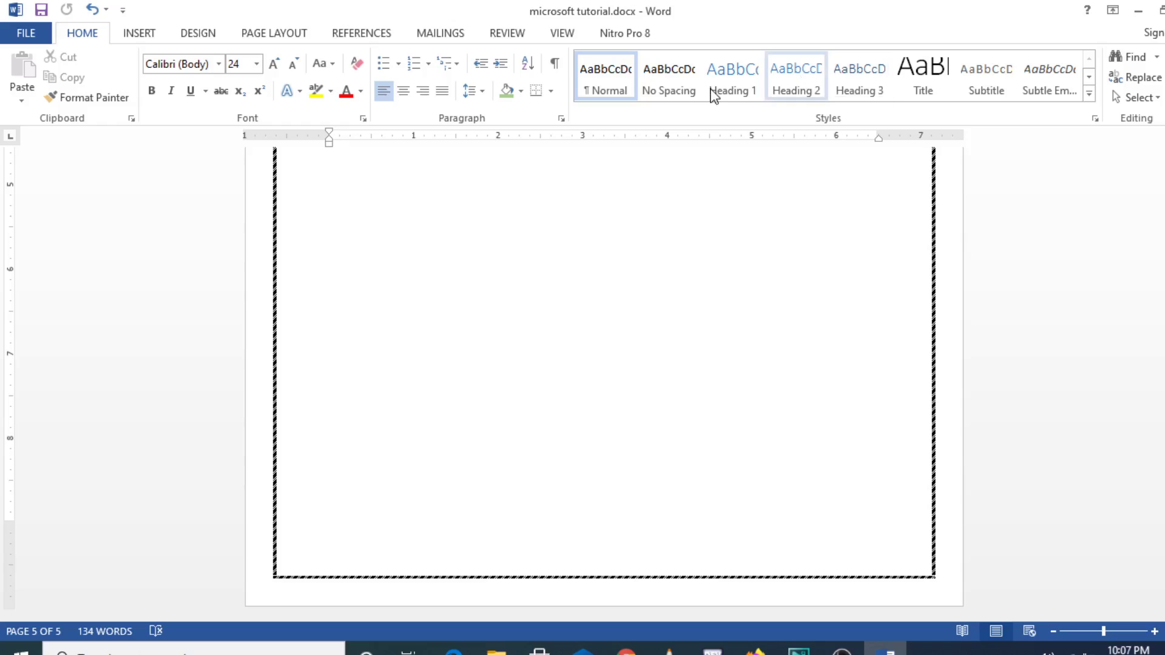
left_click(140, 33)
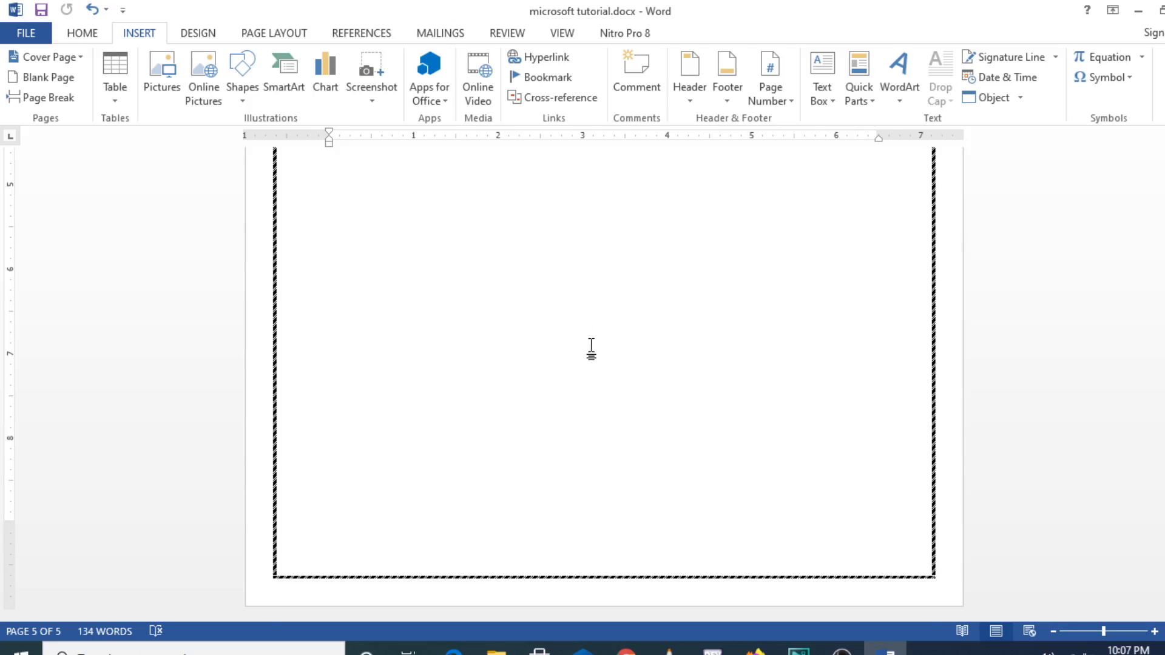
scroll(593, 349, "up", 3)
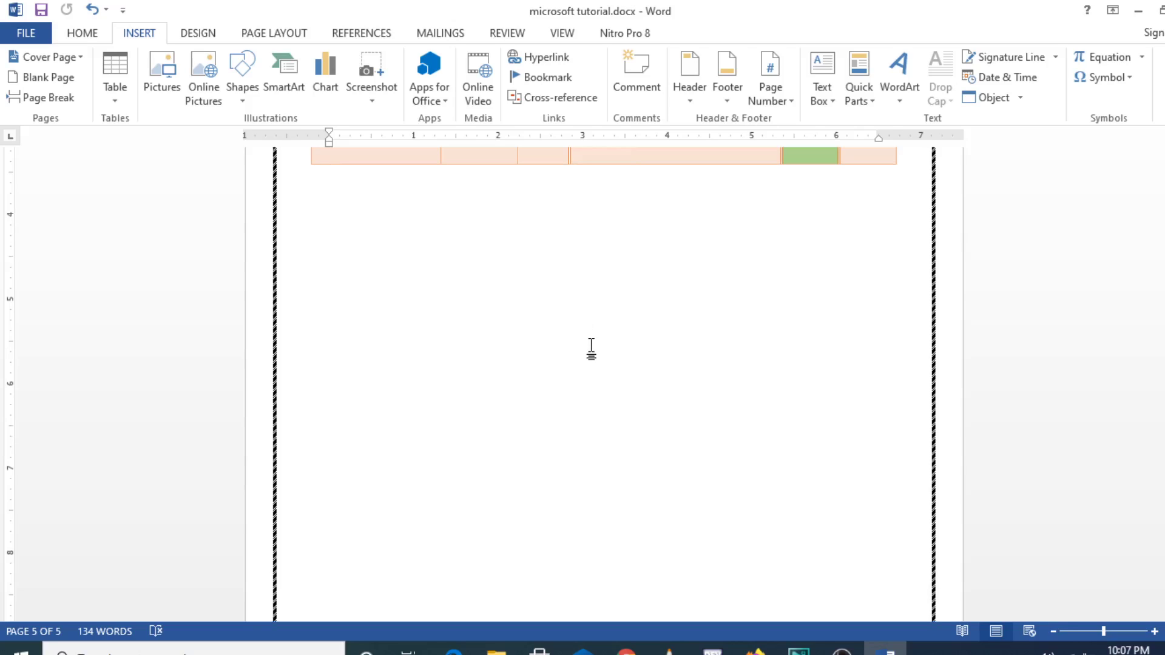
key("ctrl+v")
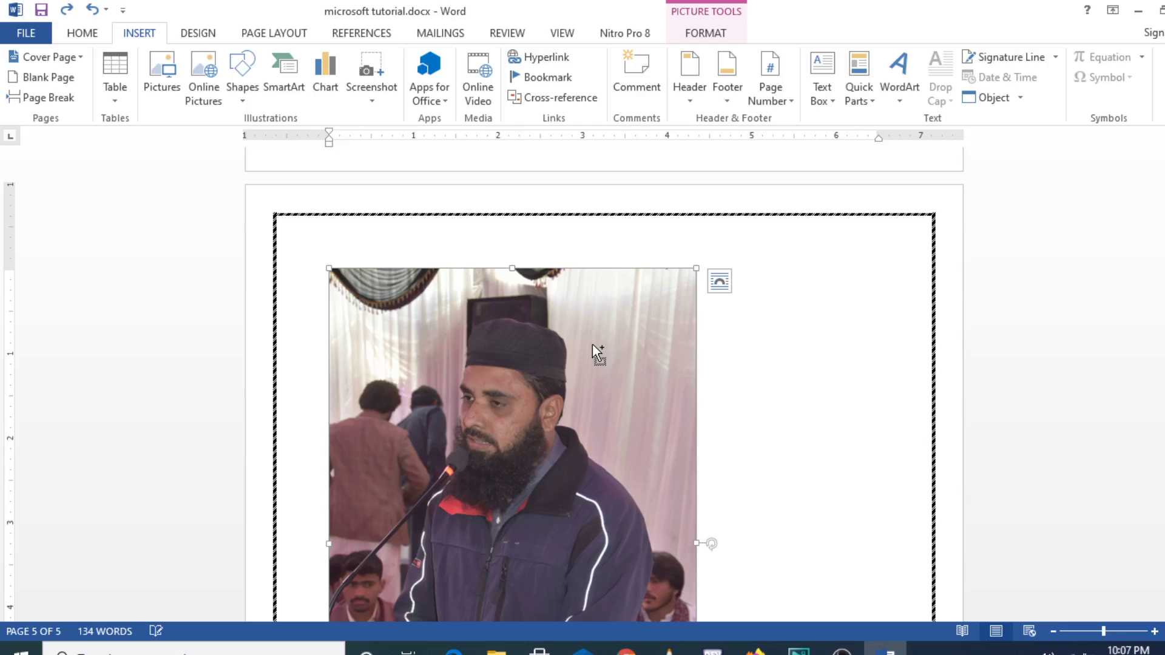
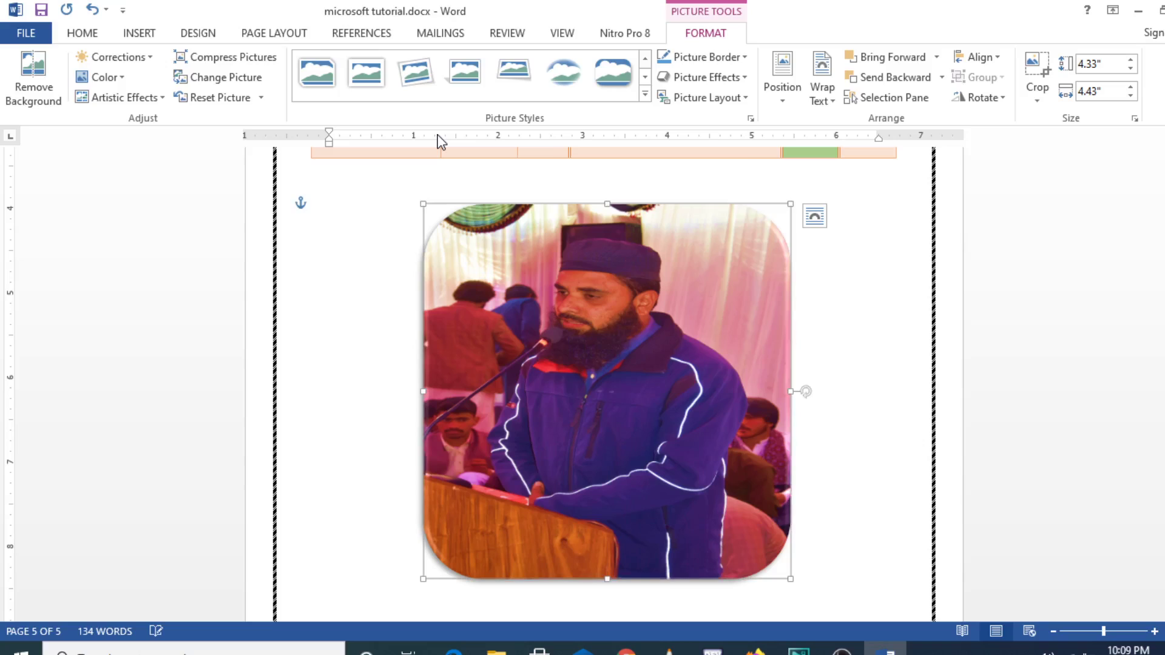
- Apply the Brightness: +40% Contrast: 0% (Normal) correction to the picture
left_click(151, 57)
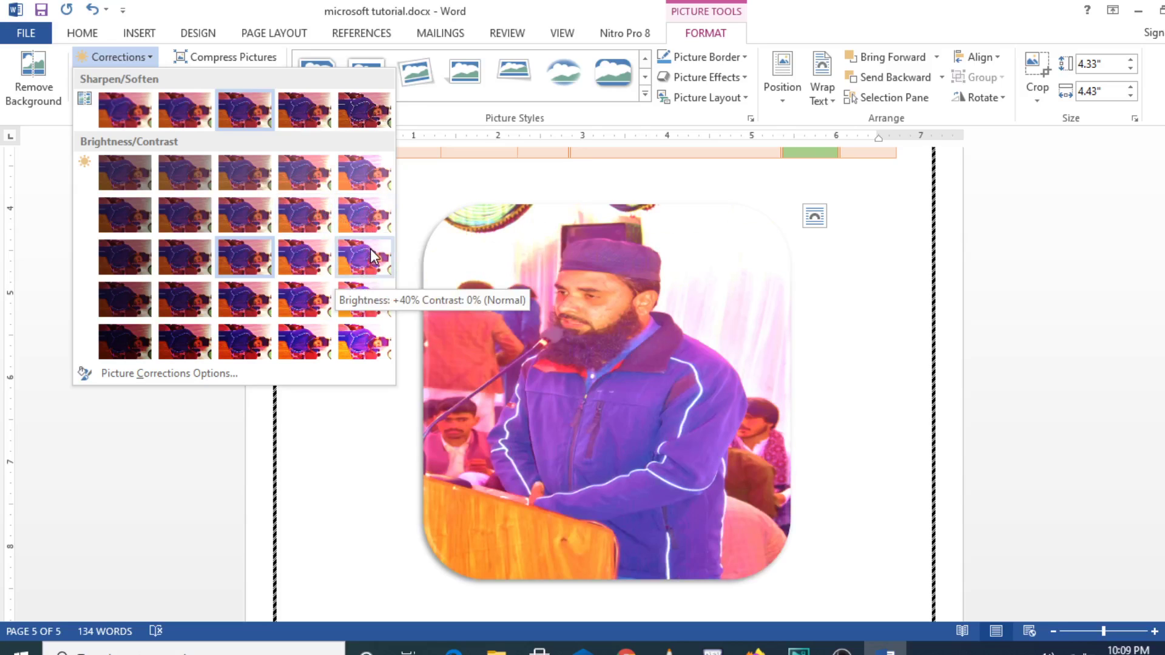
left_click(372, 255)
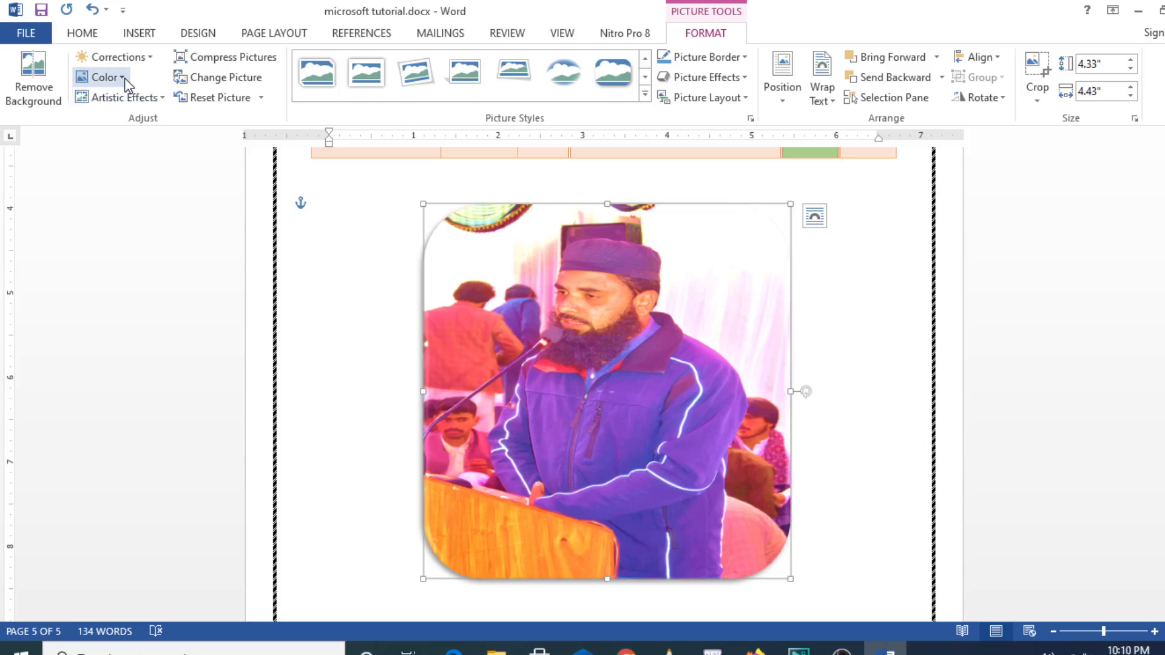
- Try removing the picture's background, and discard all background removal changes
left_click(48, 81)
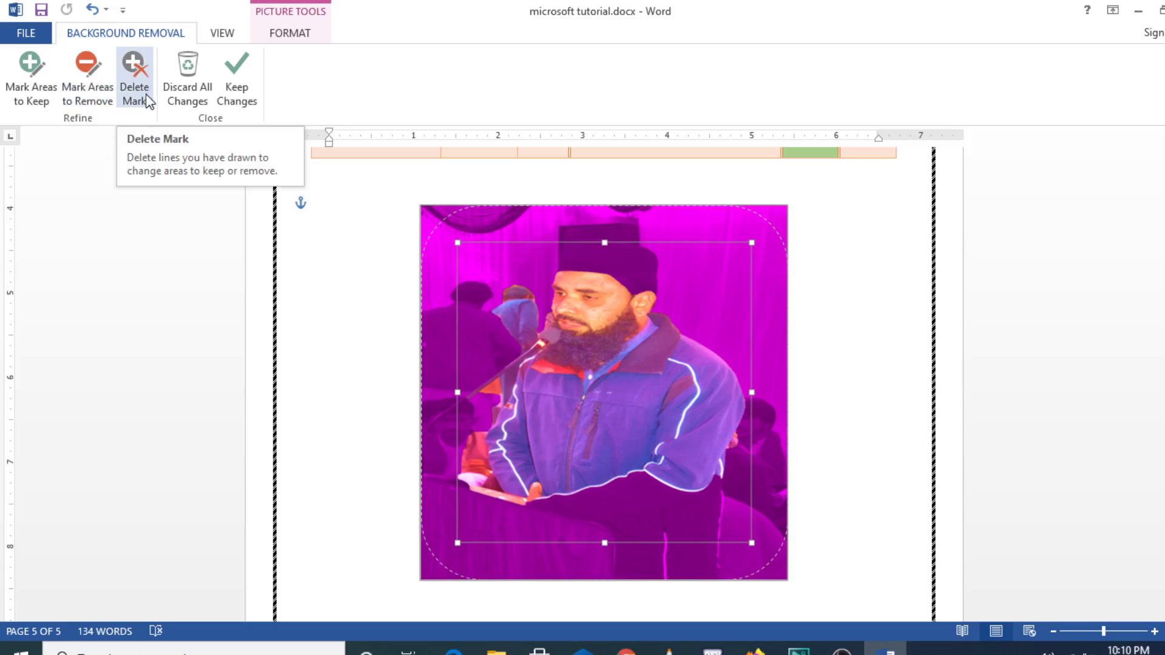
left_click(198, 83)
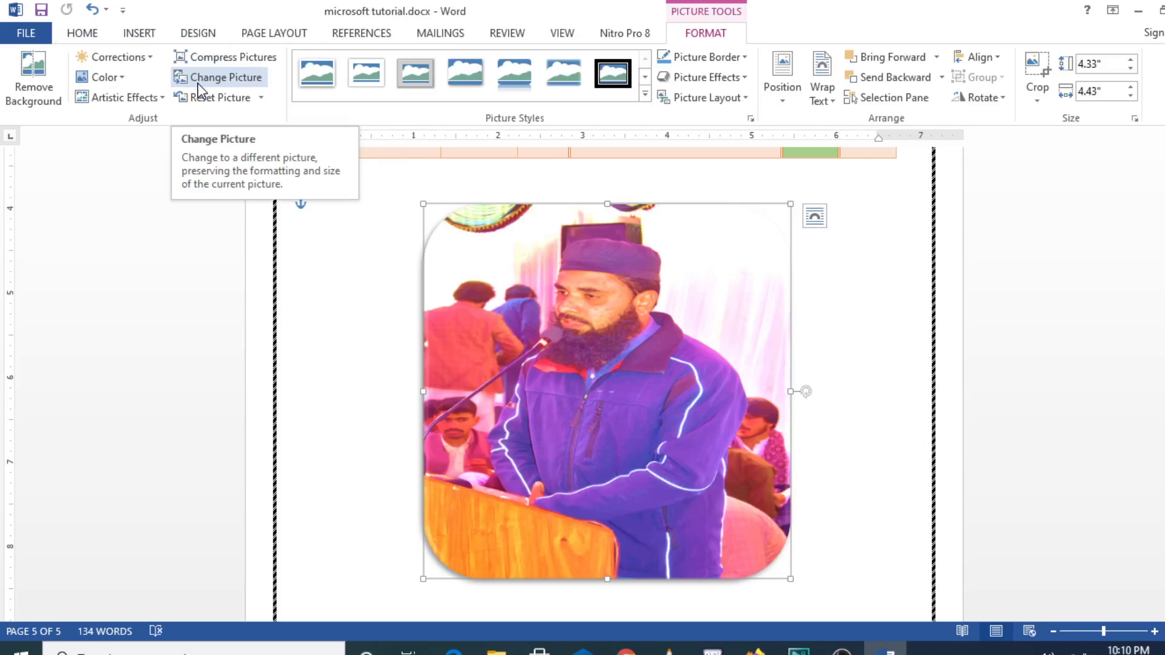
left_click(838, 285)
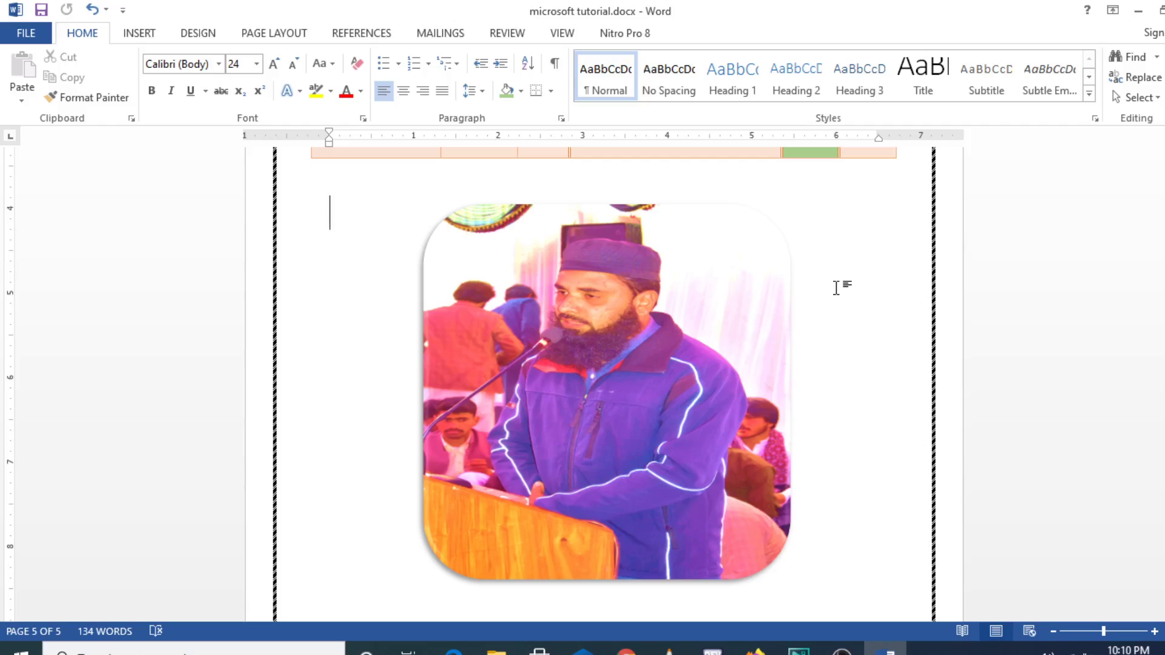
left_click(523, 333)
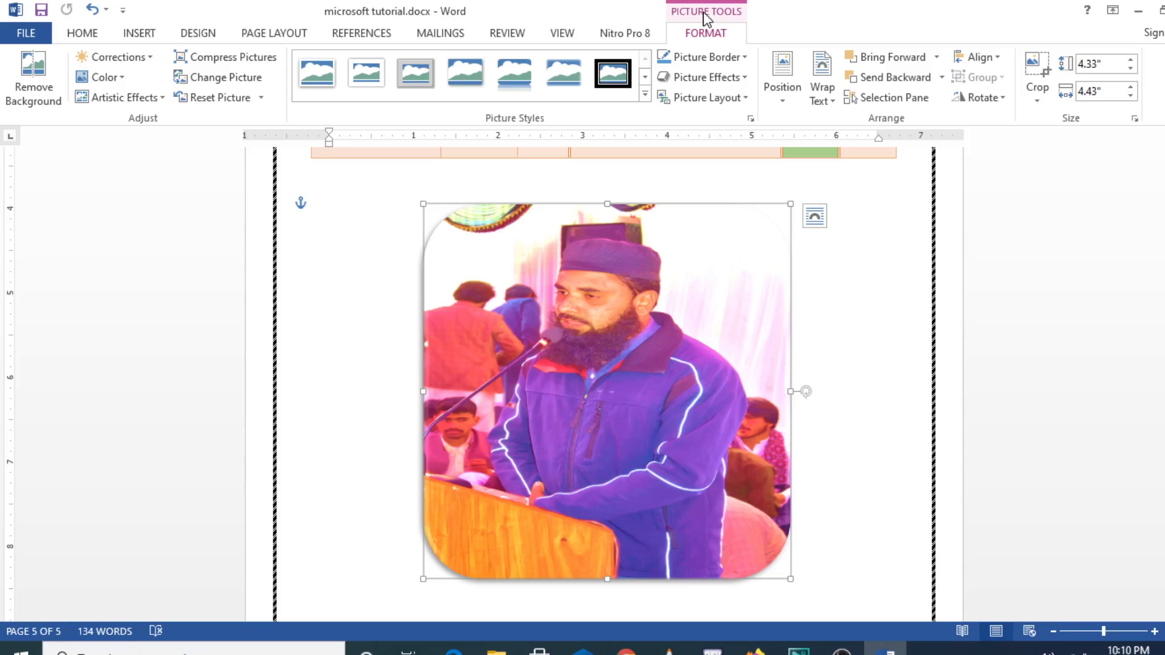
left_click(941, 79)
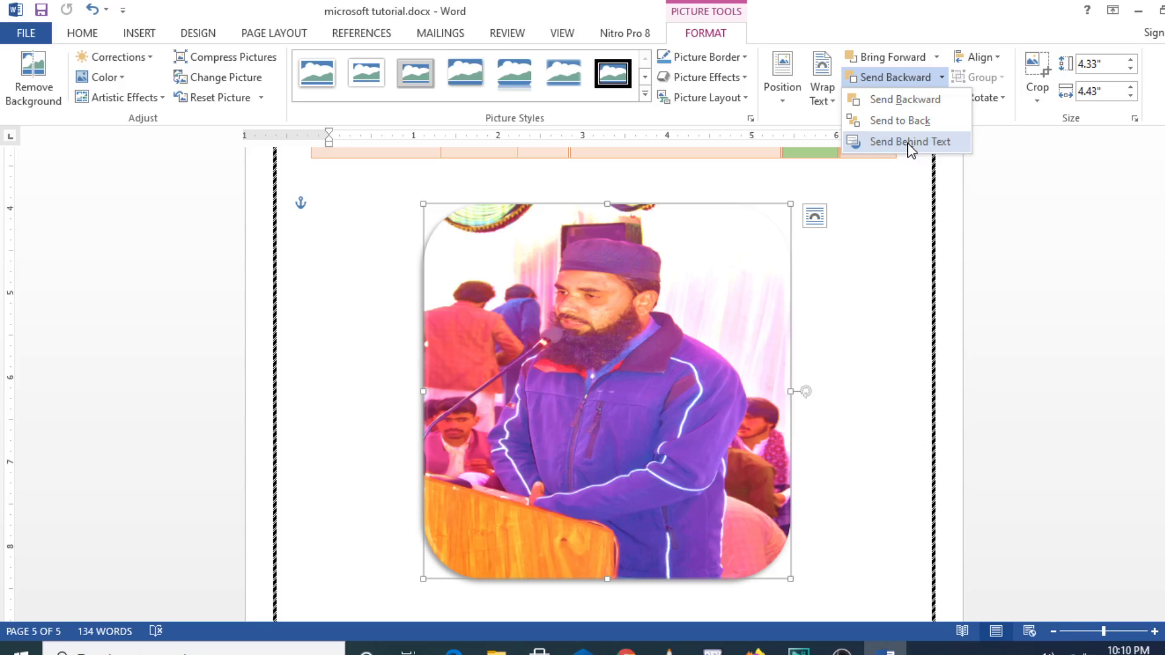
left_click(1000, 173)
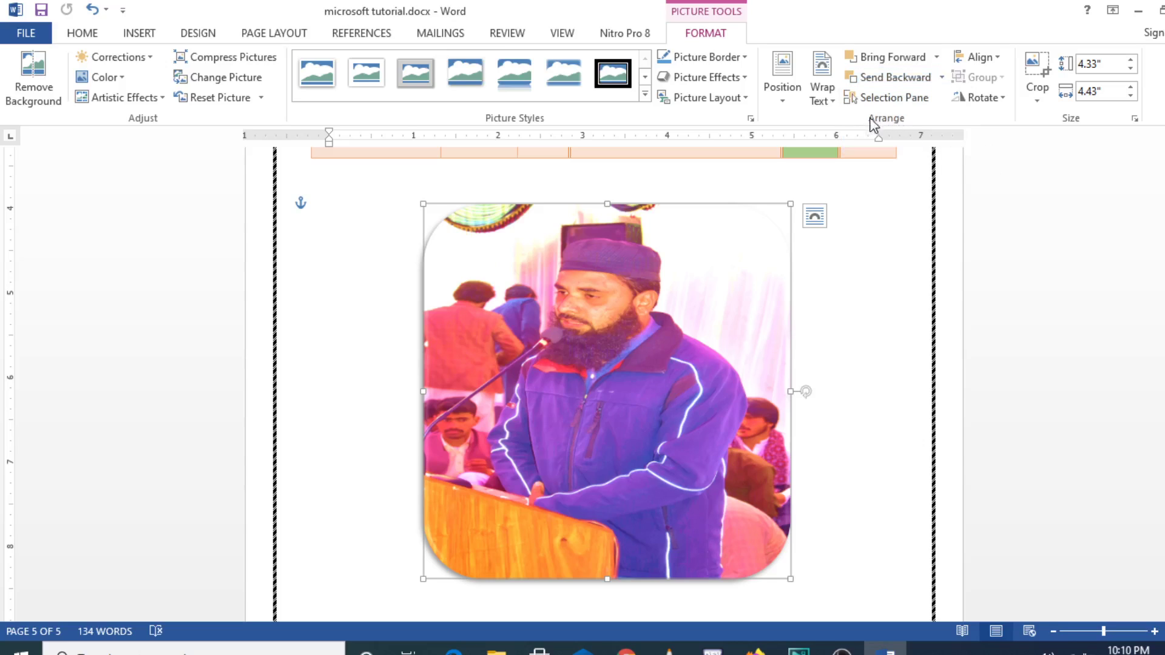
left_click(996, 59)
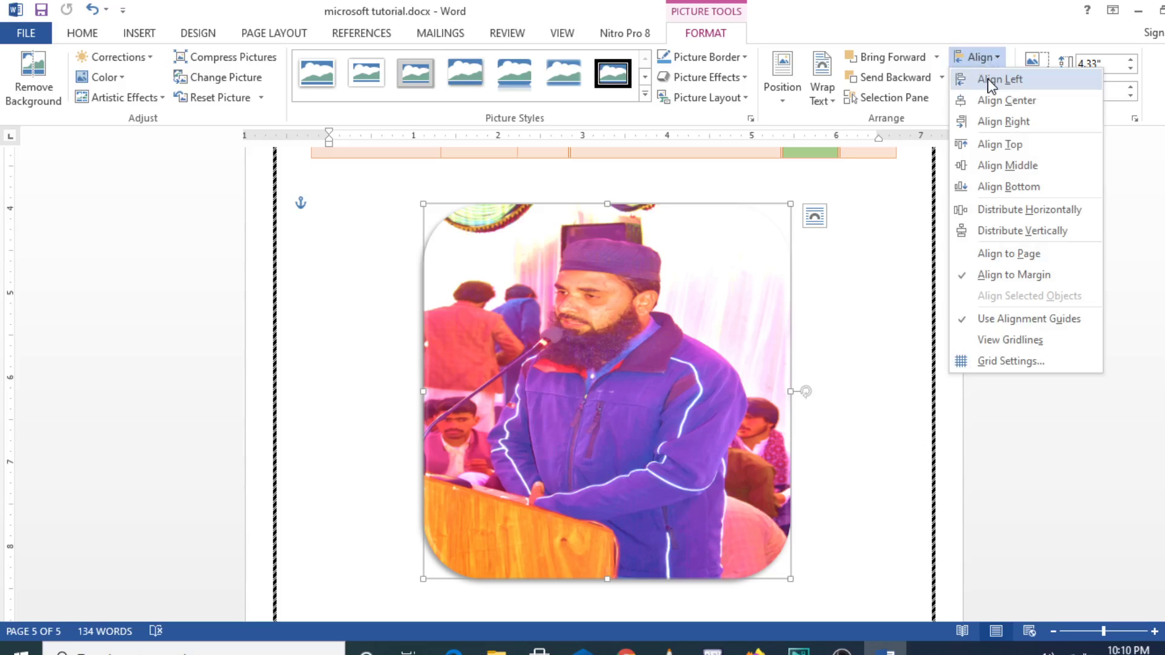
left_click(866, 241)
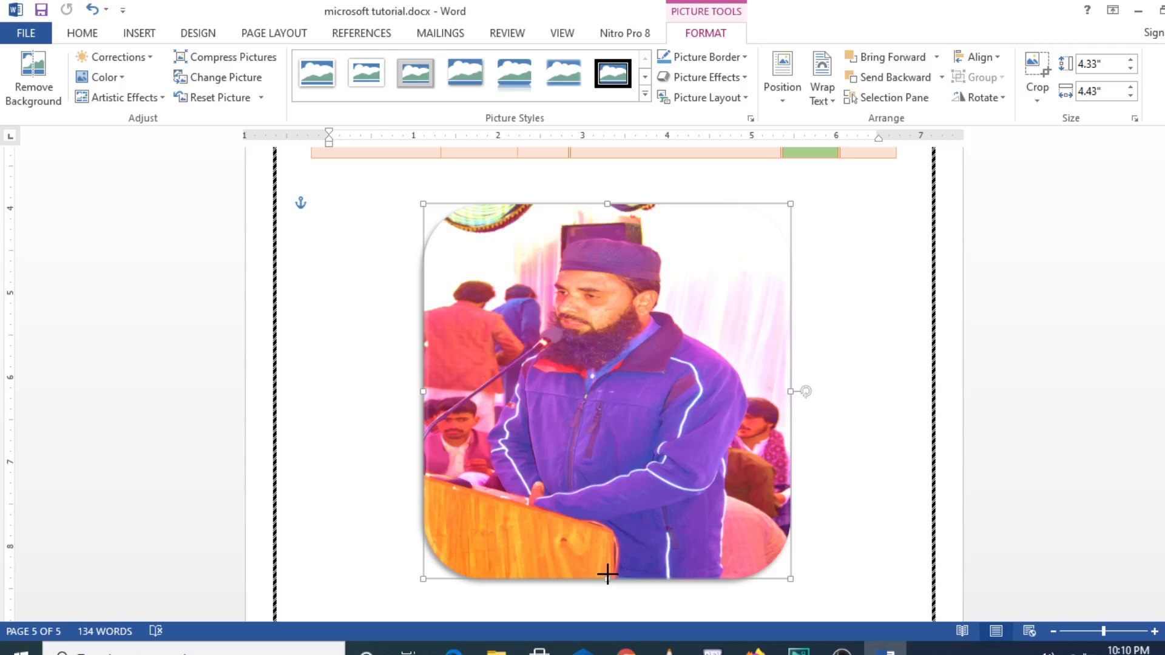
- Shrink the picture to about 2.19" high and 2.02" wide
left_click_drag(607, 572, 601, 398)
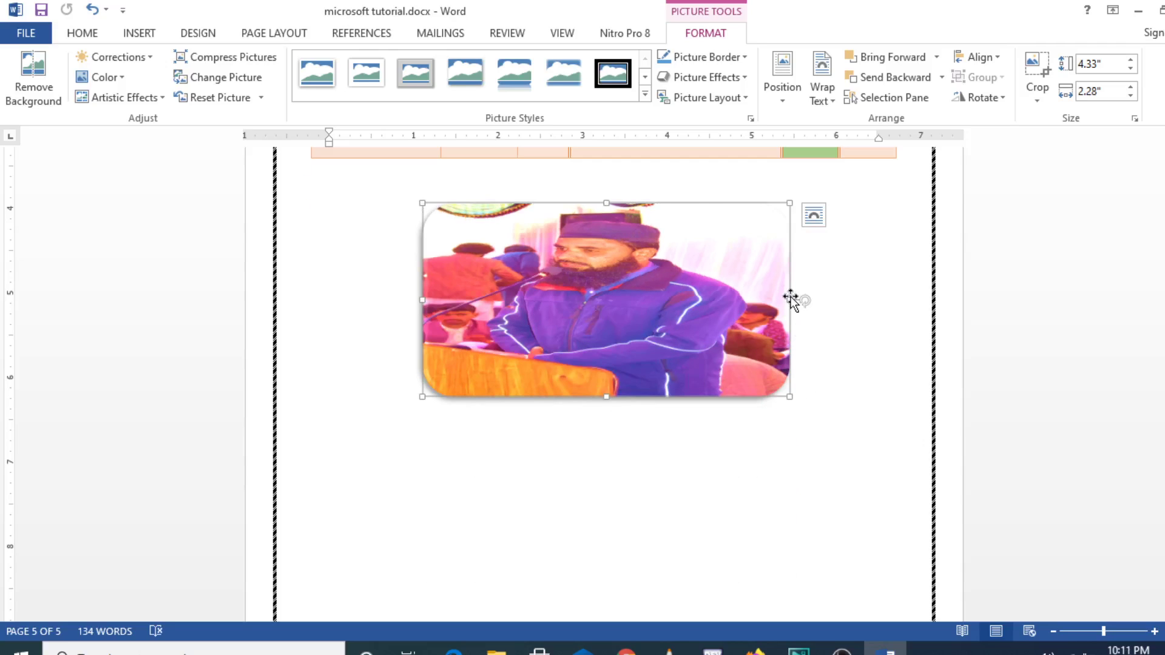
left_click_drag(789, 300, 631, 316)
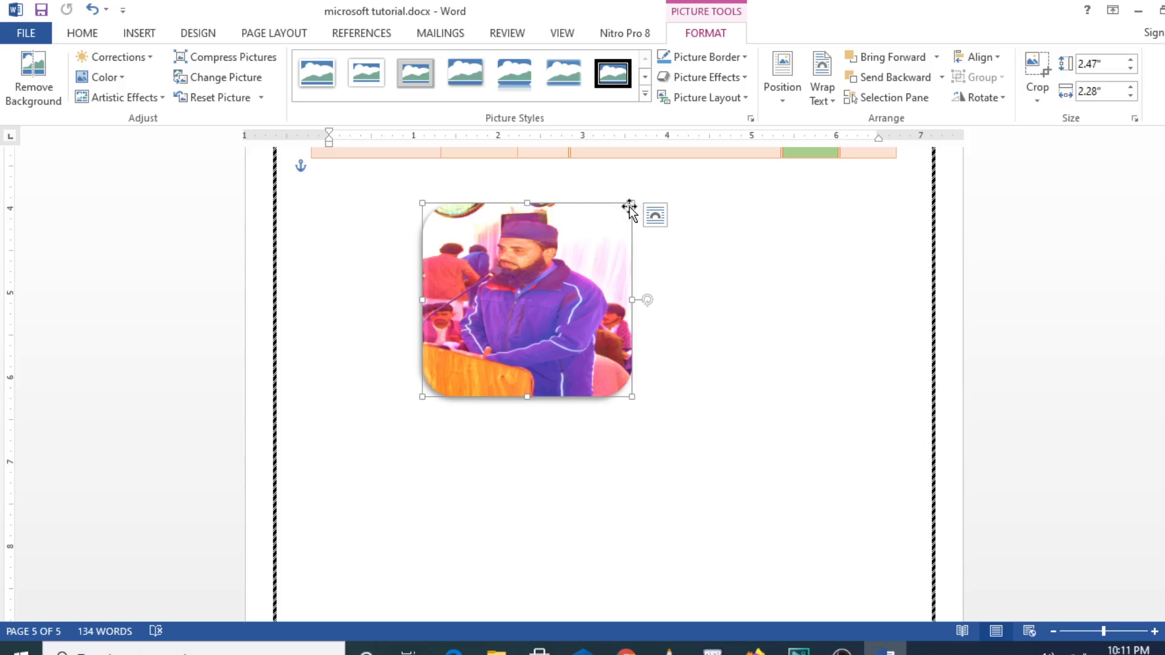
left_click_drag(631, 203, 608, 225)
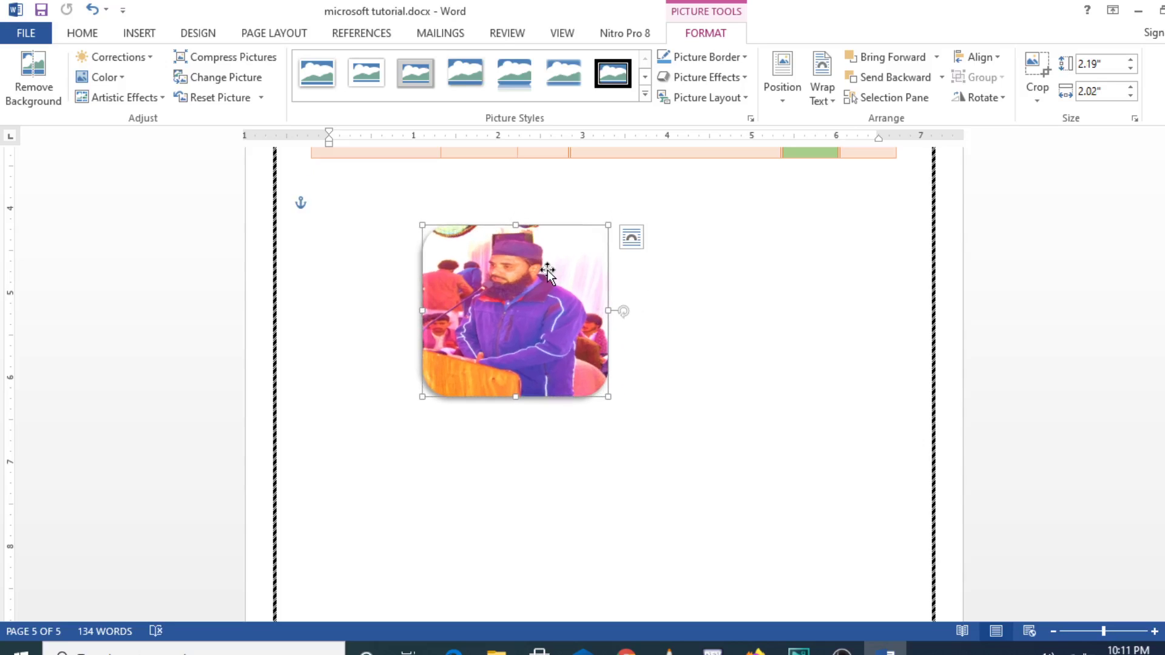
- Move the picture to the page's right border just below the table, and back towards the middle of the page
left_click_drag(547, 270, 863, 205)
left_click(614, 369)
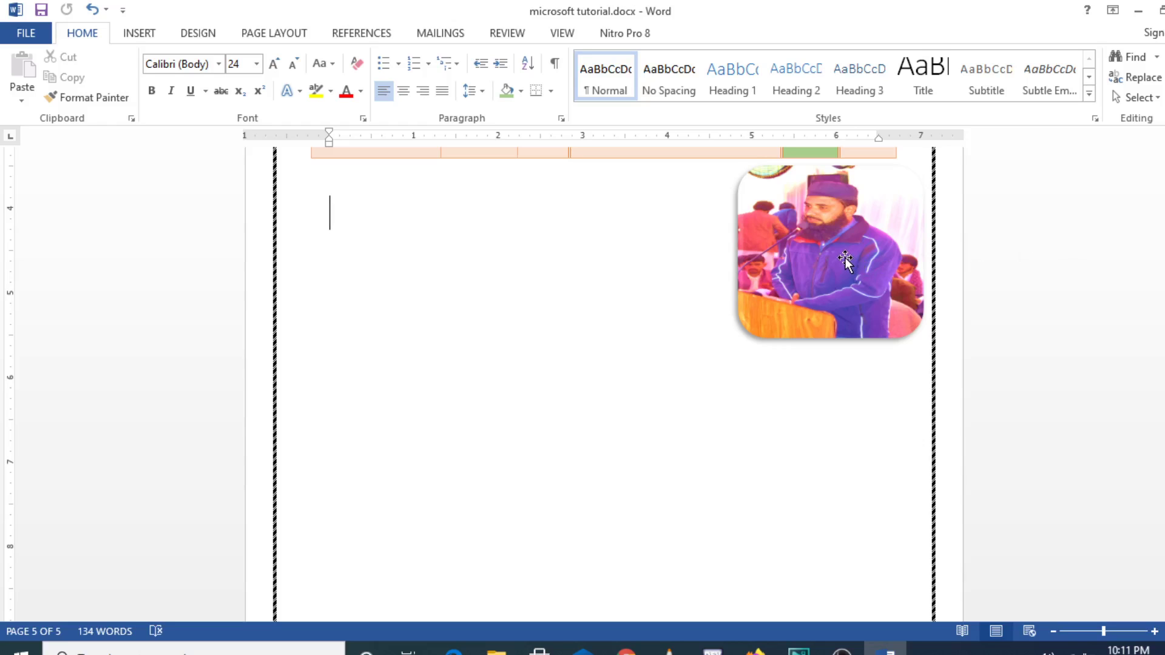
left_click(763, 278)
left_click_drag(764, 279, 627, 306)
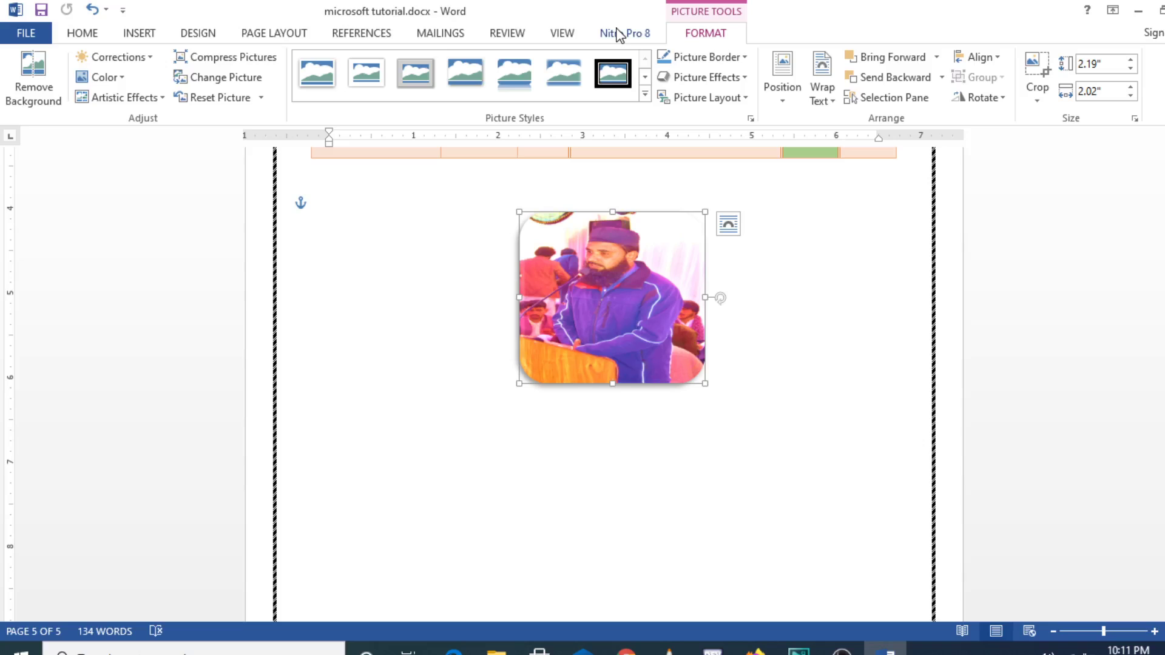
- Apply the black-framed oval picture style with a shadow beneath, and move the picture to the page's right border below the table
left_click(645, 94)
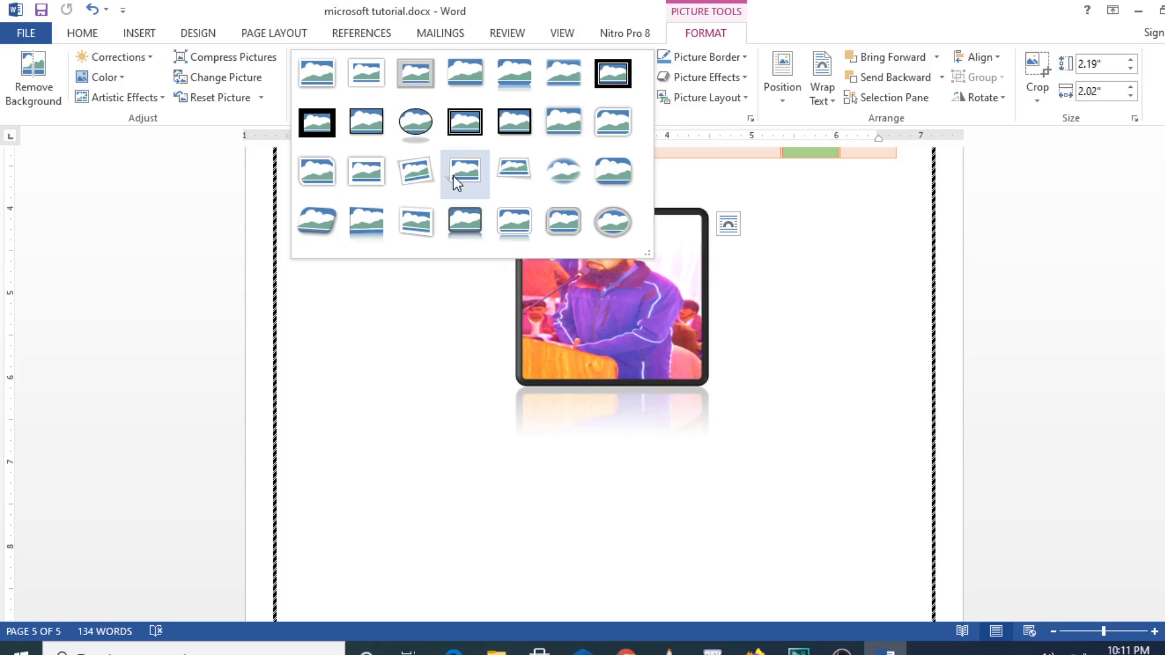
left_click(410, 124)
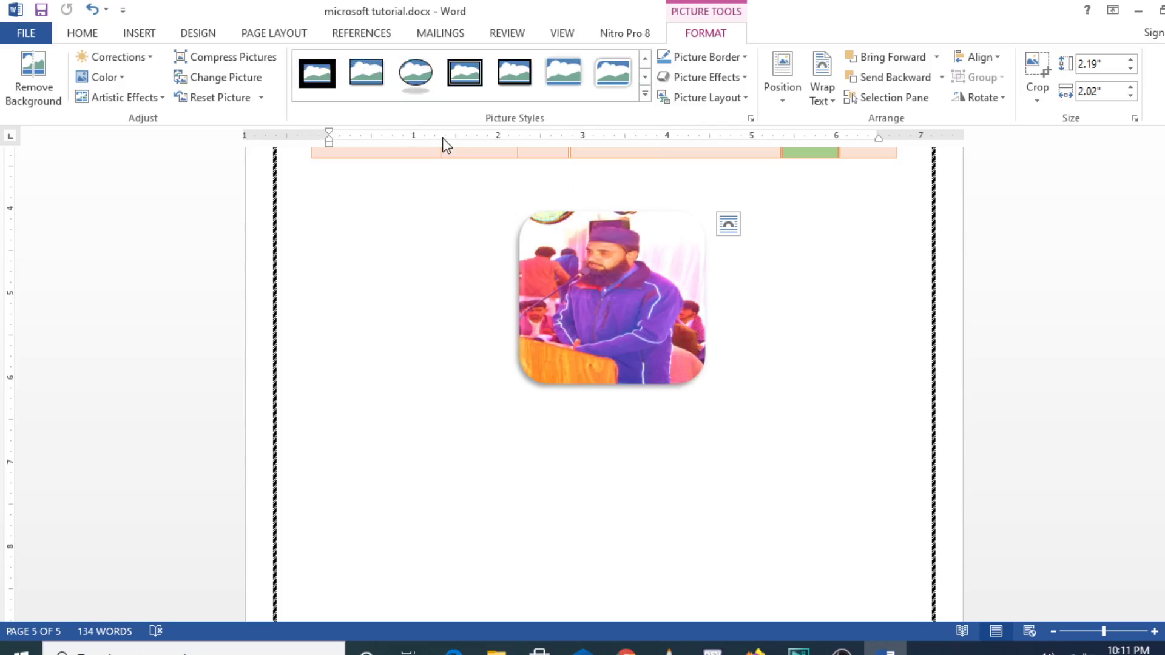
left_click_drag(612, 255, 825, 203)
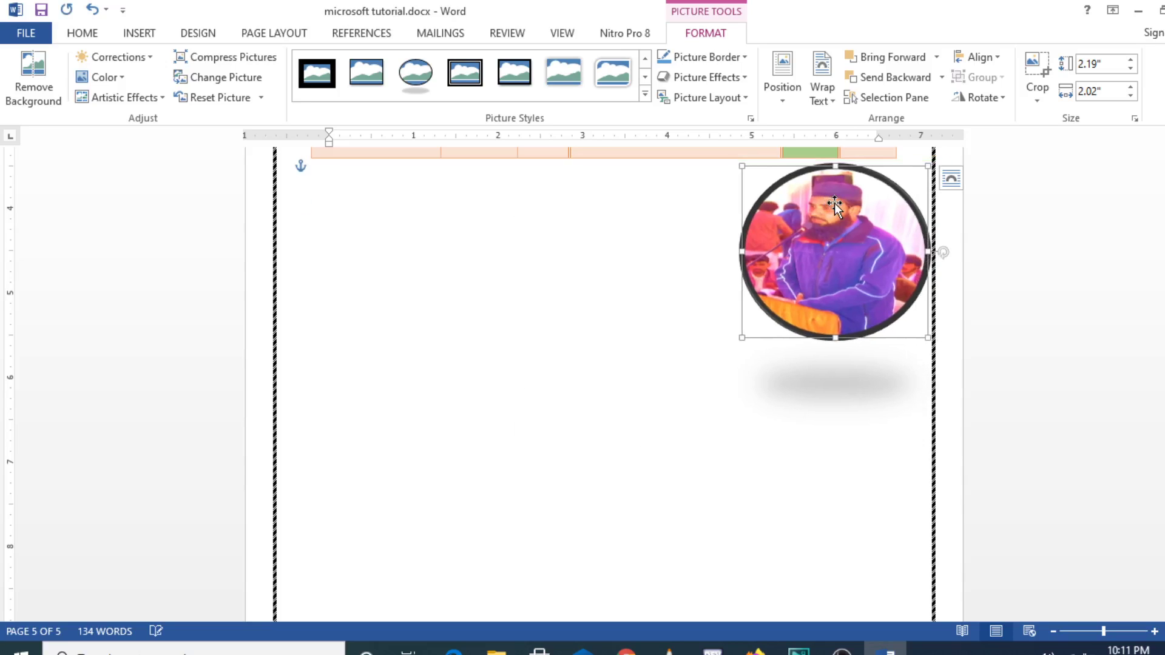
- Set the oval picture's border to a lighter gold theme colour
left_click(744, 58)
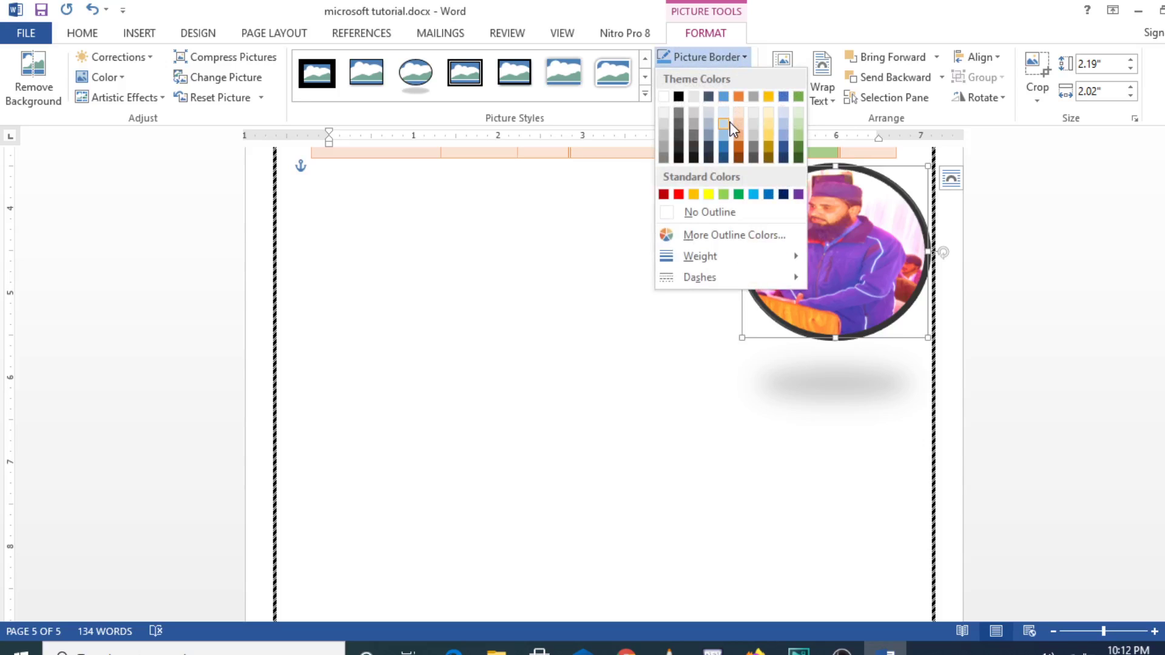
left_click(767, 136)
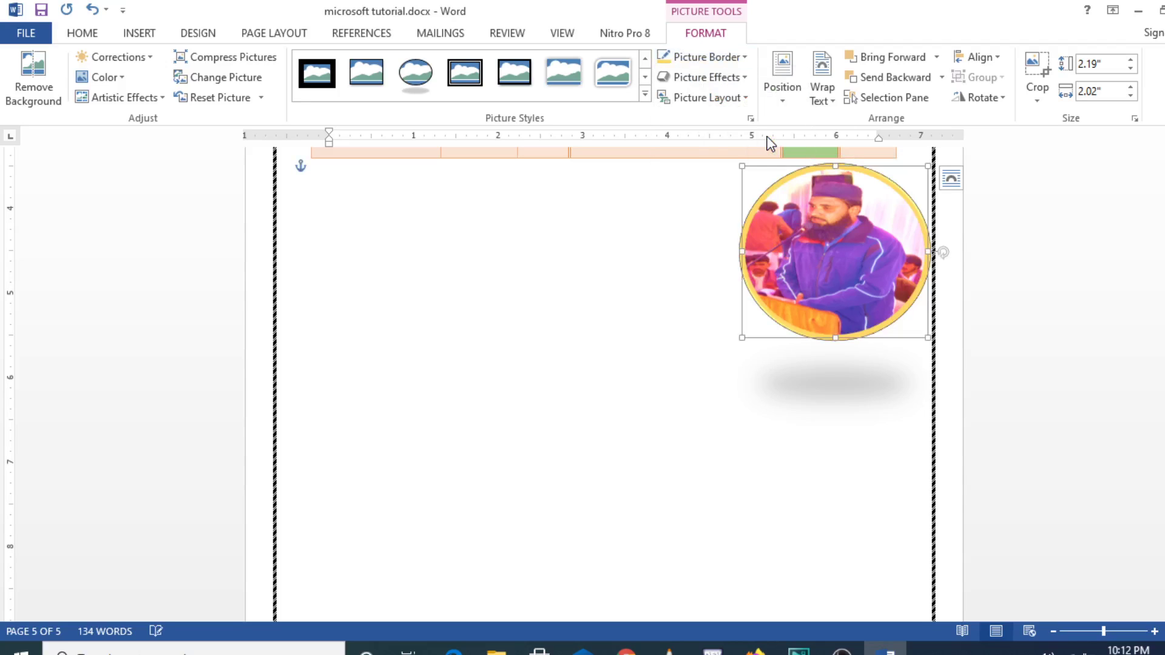
left_click(743, 77)
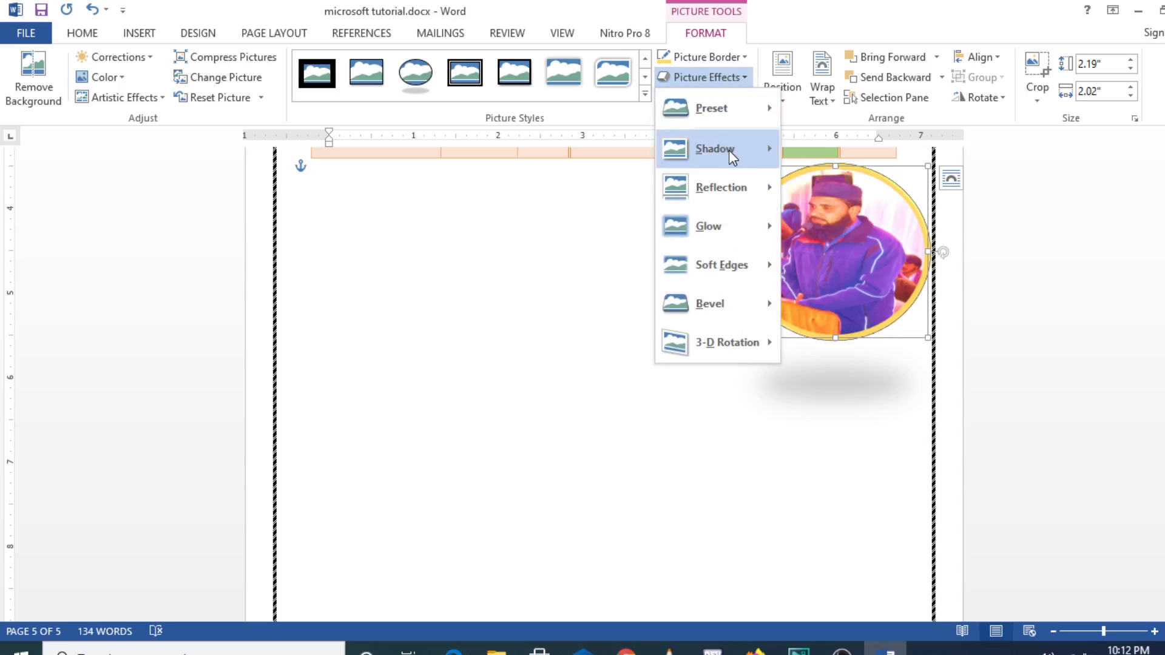
mouse_move(730, 152)
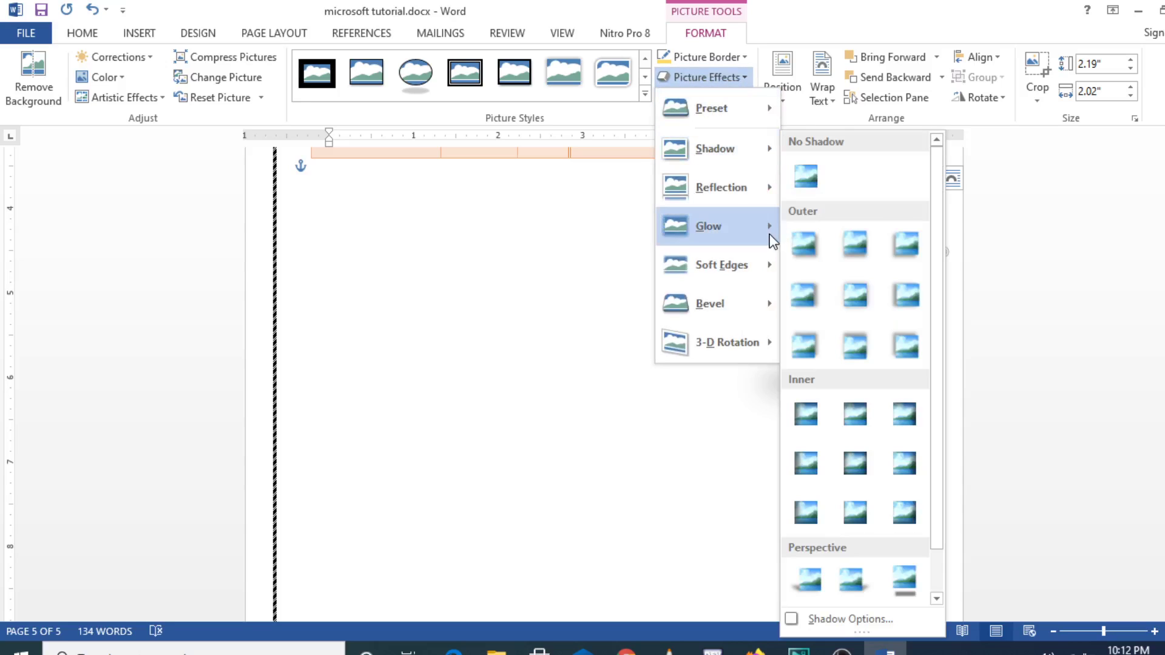
mouse_move(767, 230)
mouse_move(755, 188)
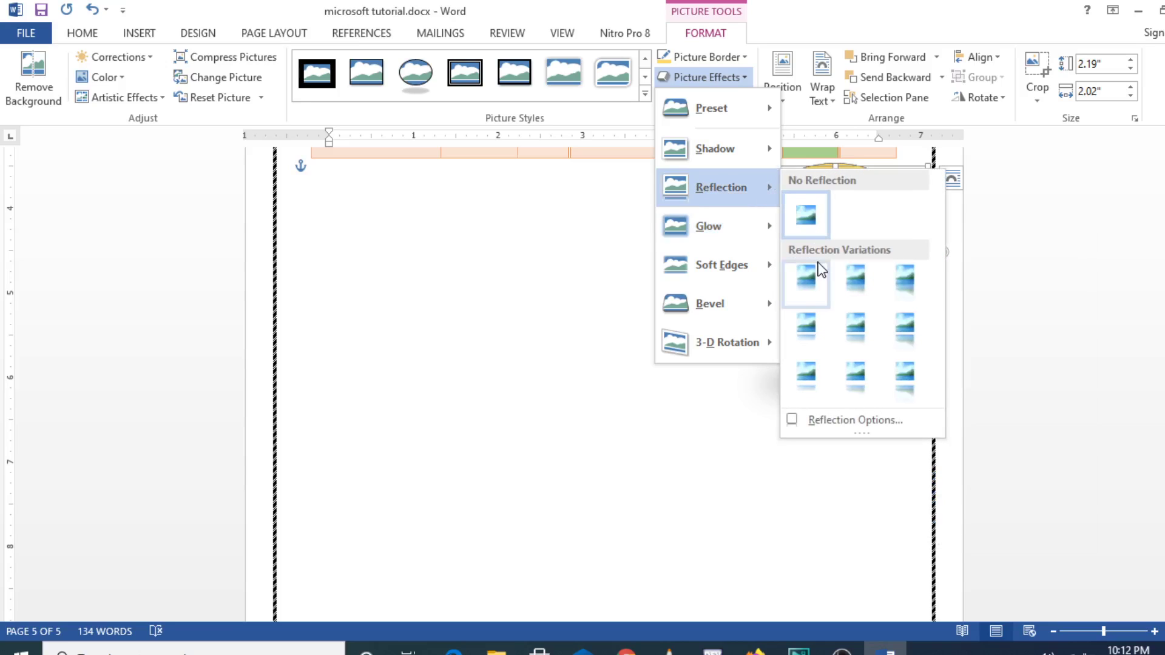
mouse_move(766, 273)
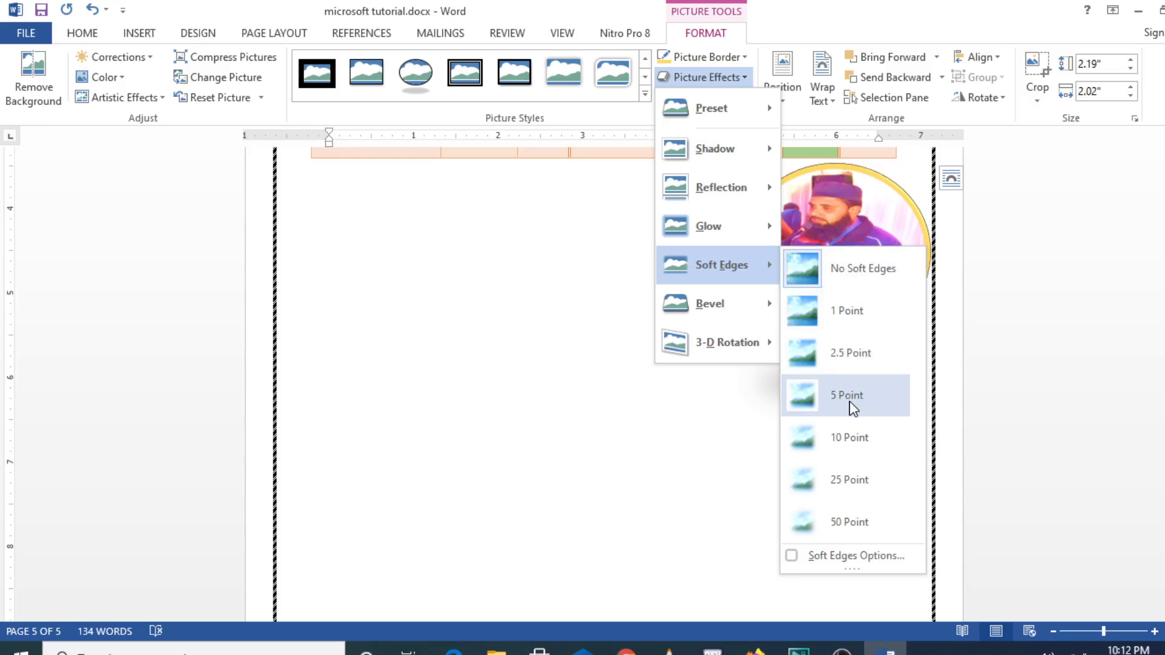
key("Escape")
key("Escape")
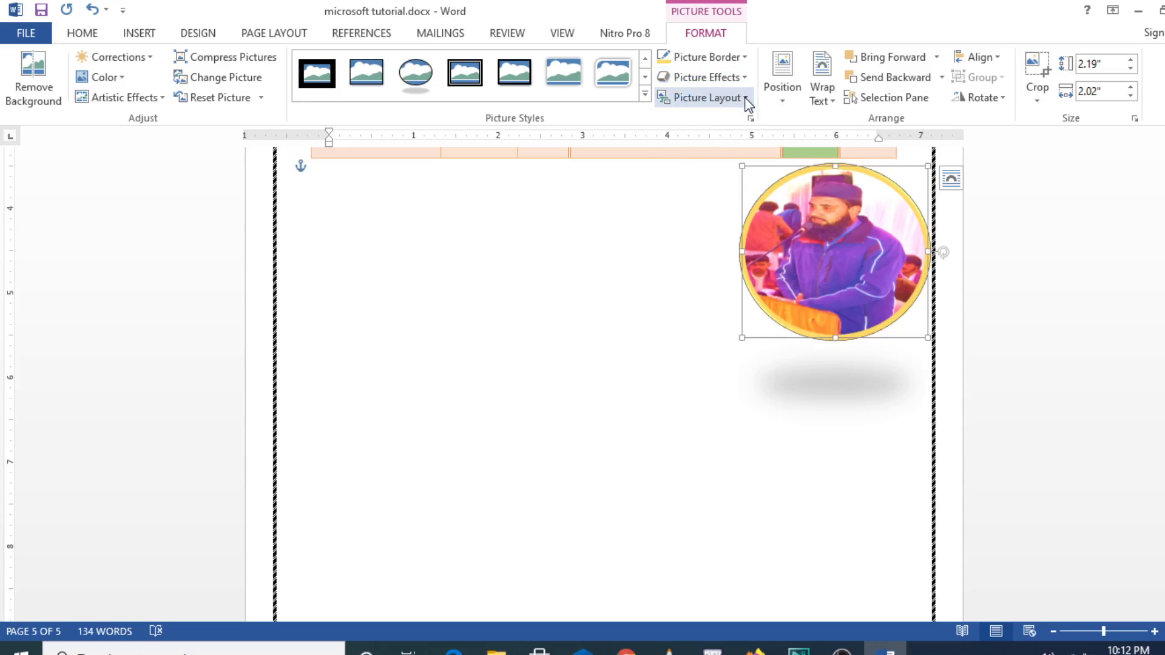
- Apply the last parallel 3-D rotation in the second row of rotation effects to the oval picture
left_click(746, 76)
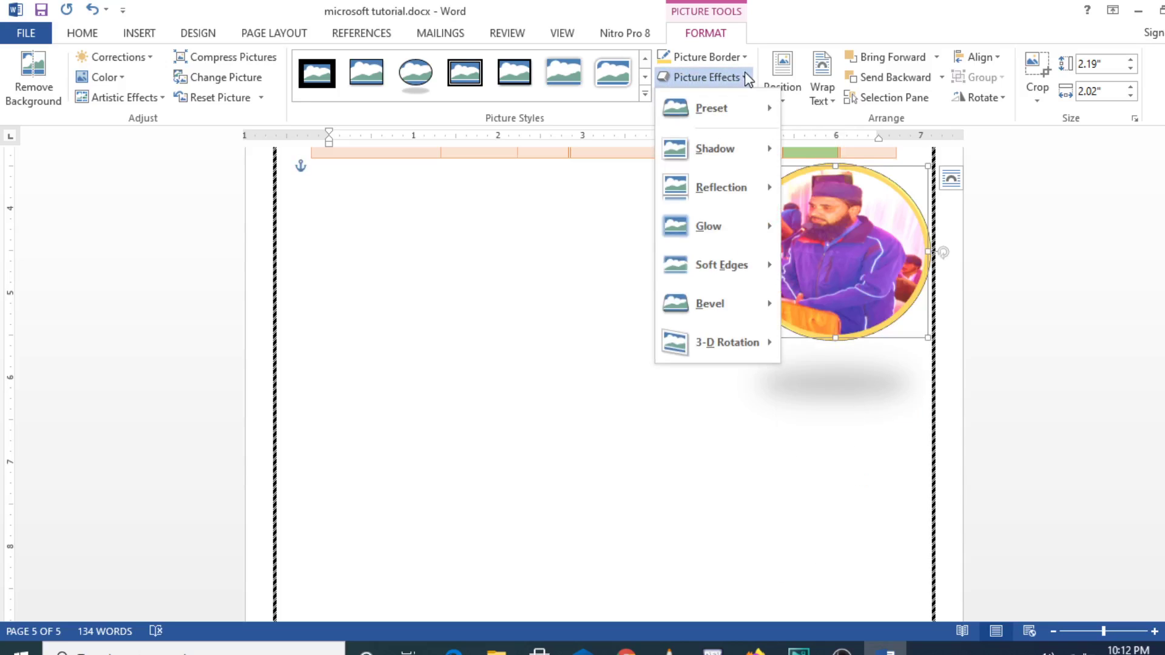
mouse_move(743, 340)
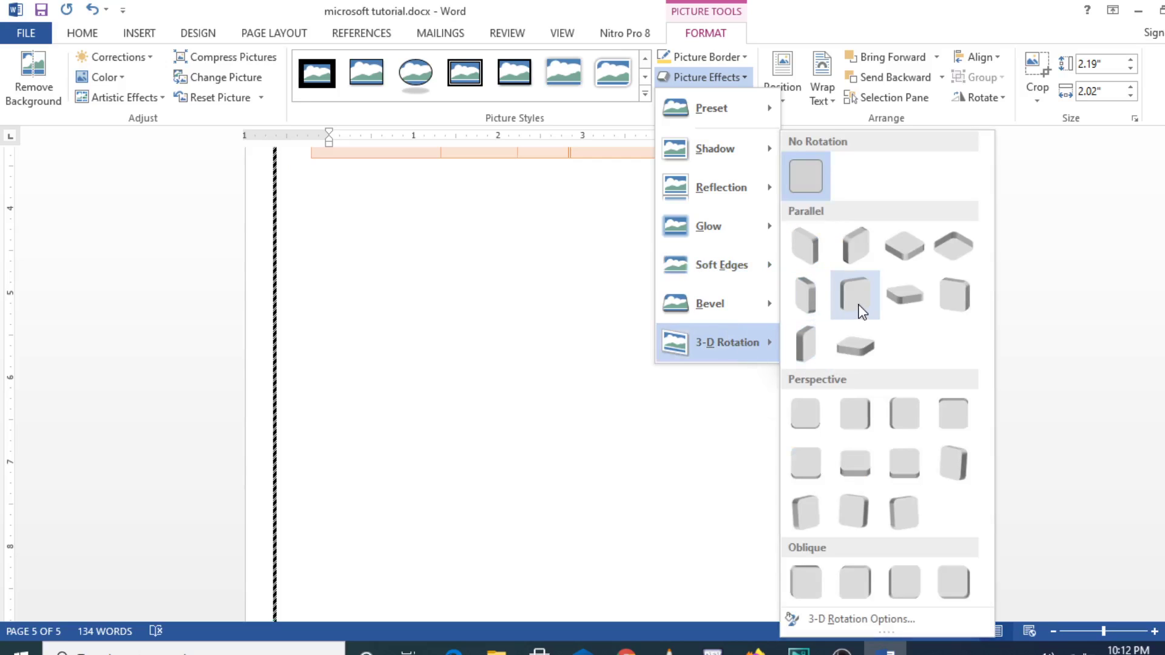
left_click(954, 293)
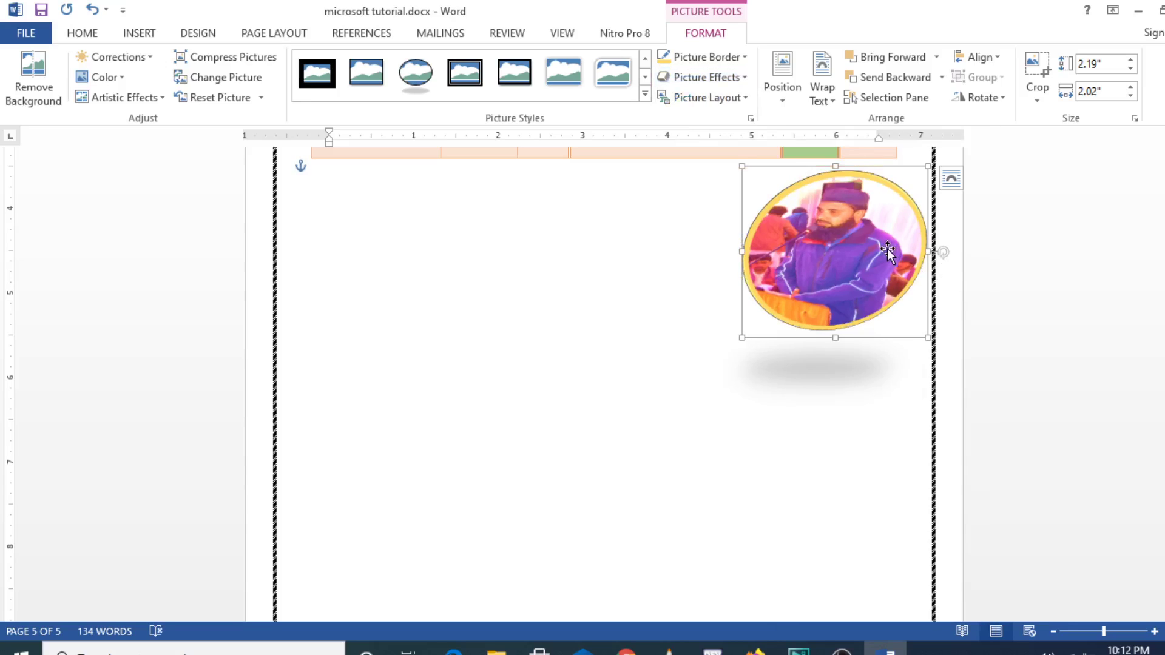
- Apply the last preset picture effect in the third row to the oval picture
left_click(738, 83)
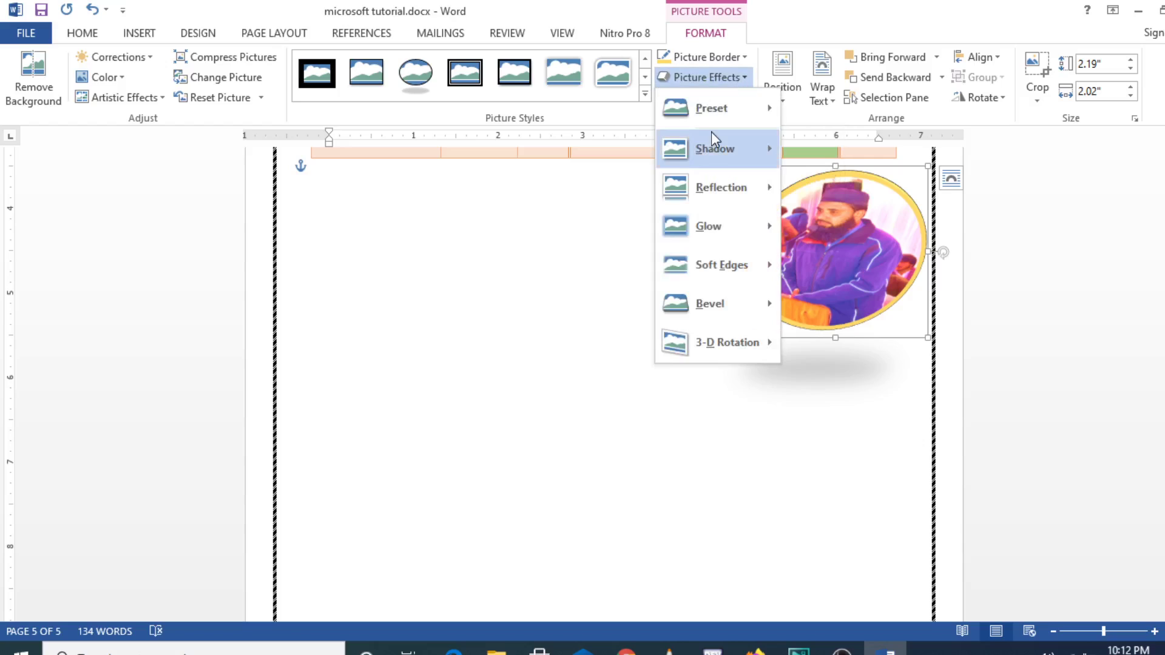
mouse_move(741, 117)
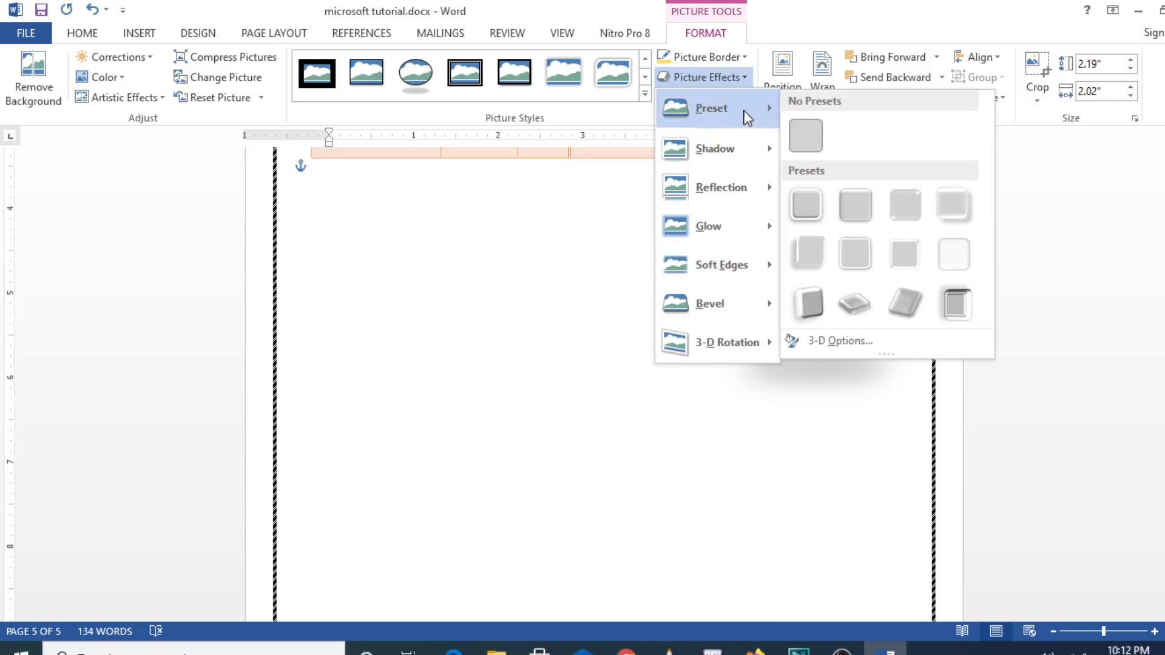
left_click(957, 303)
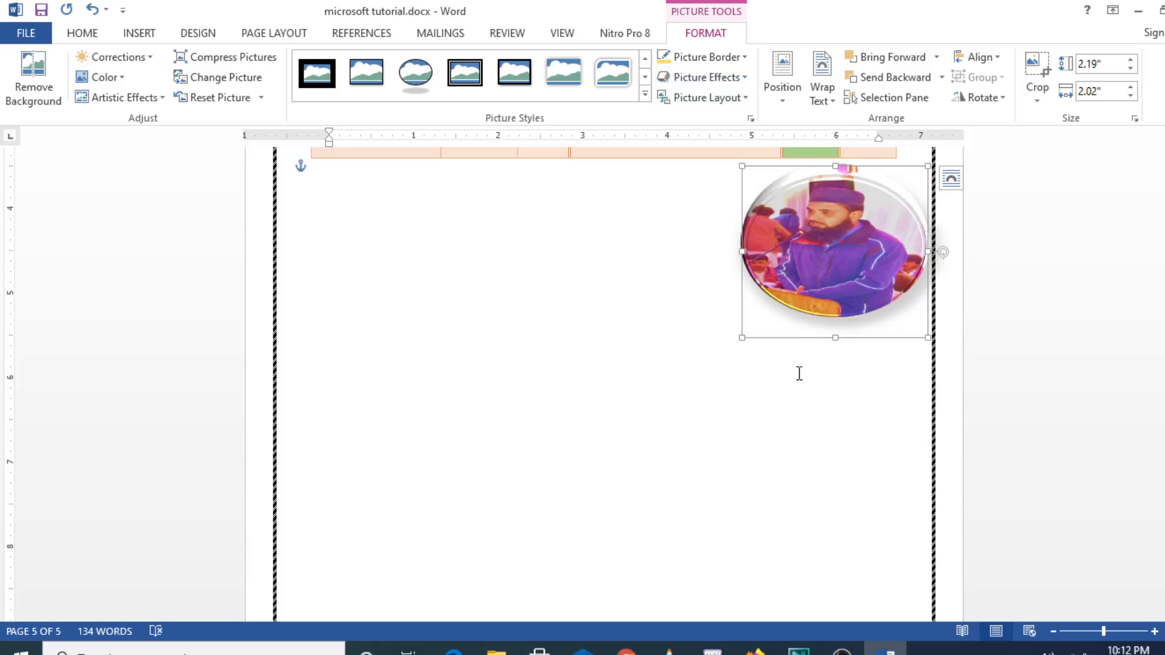
left_click(748, 99)
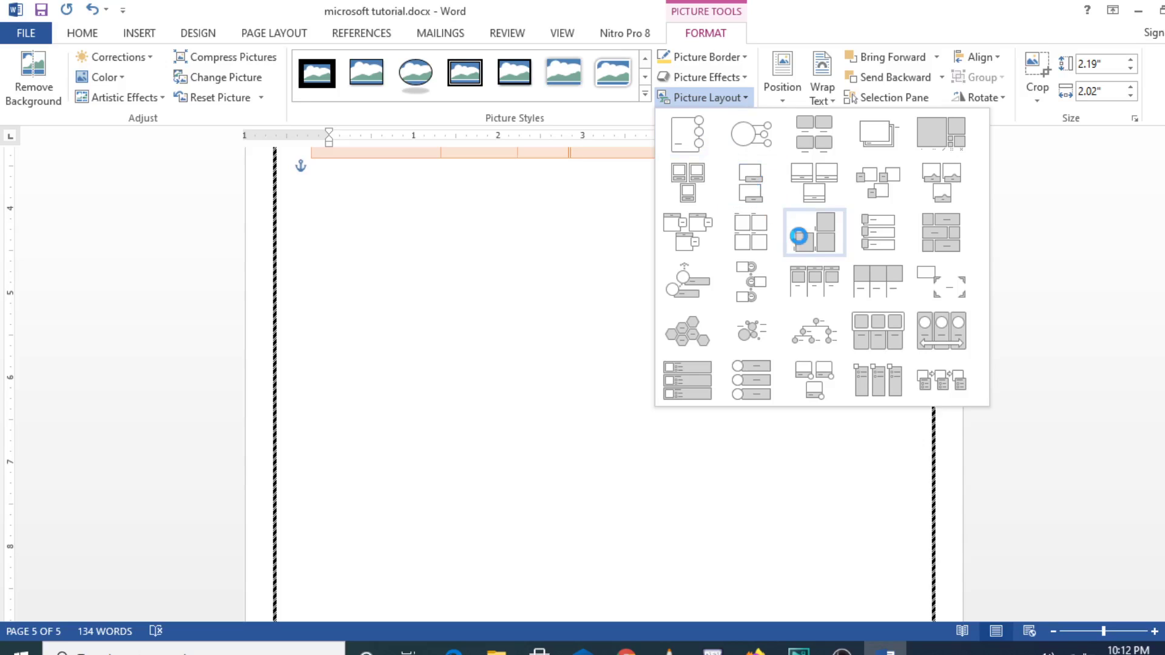
left_click(608, 304)
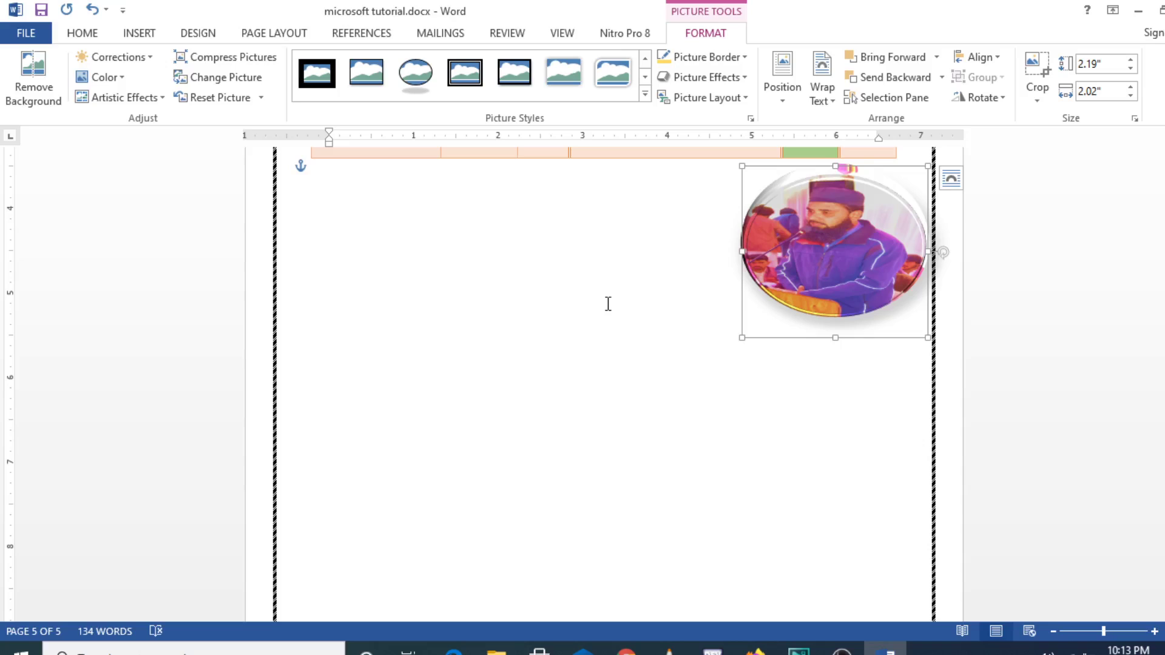
left_click(228, 73)
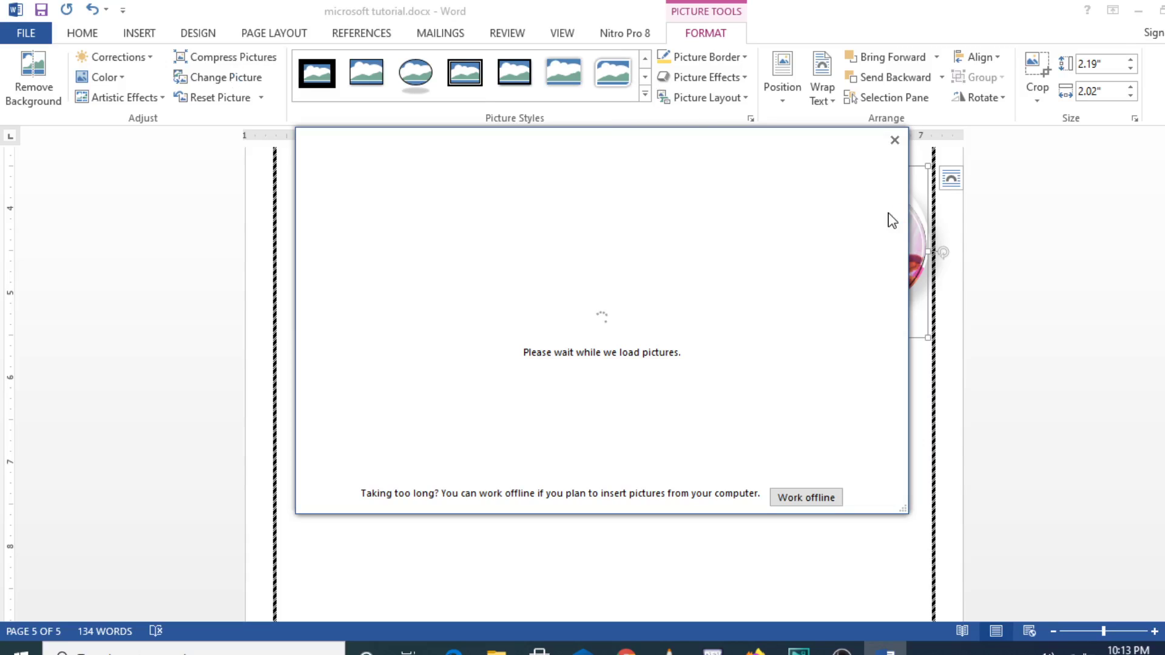
left_click(894, 141)
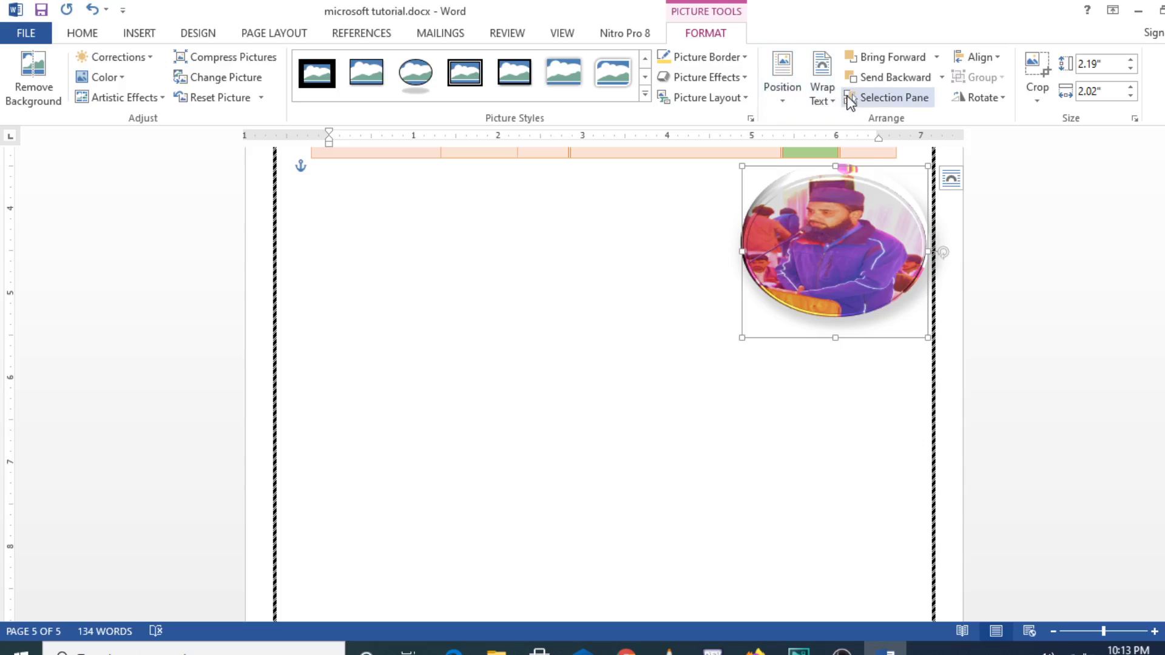
left_click(923, 102)
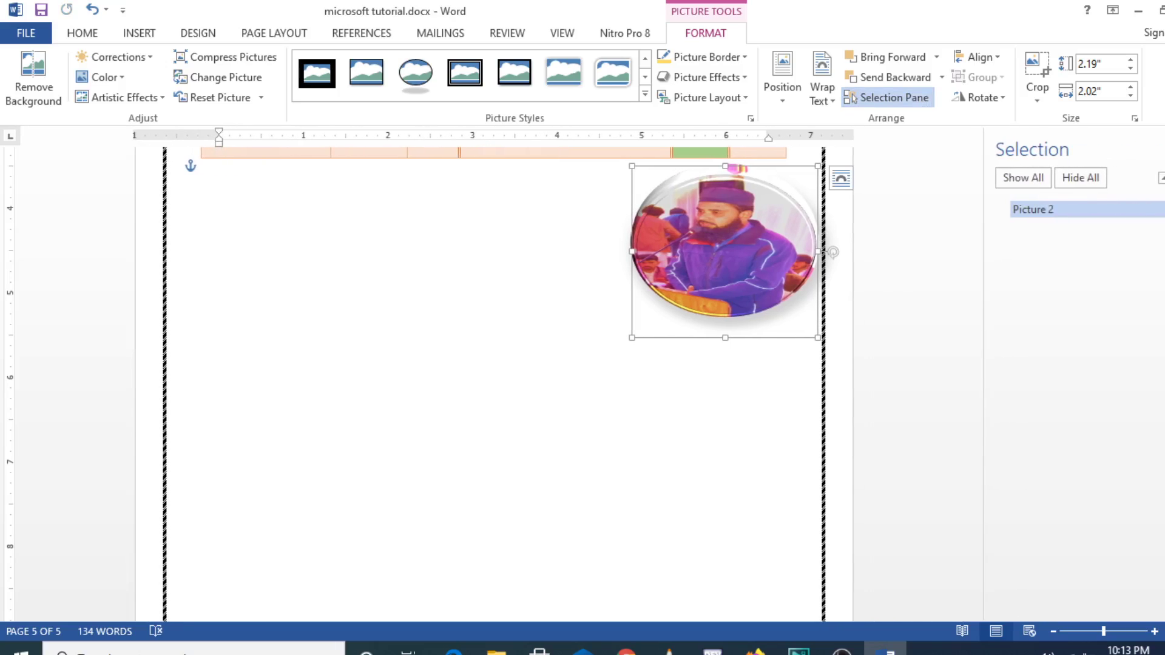
left_click(1158, 150)
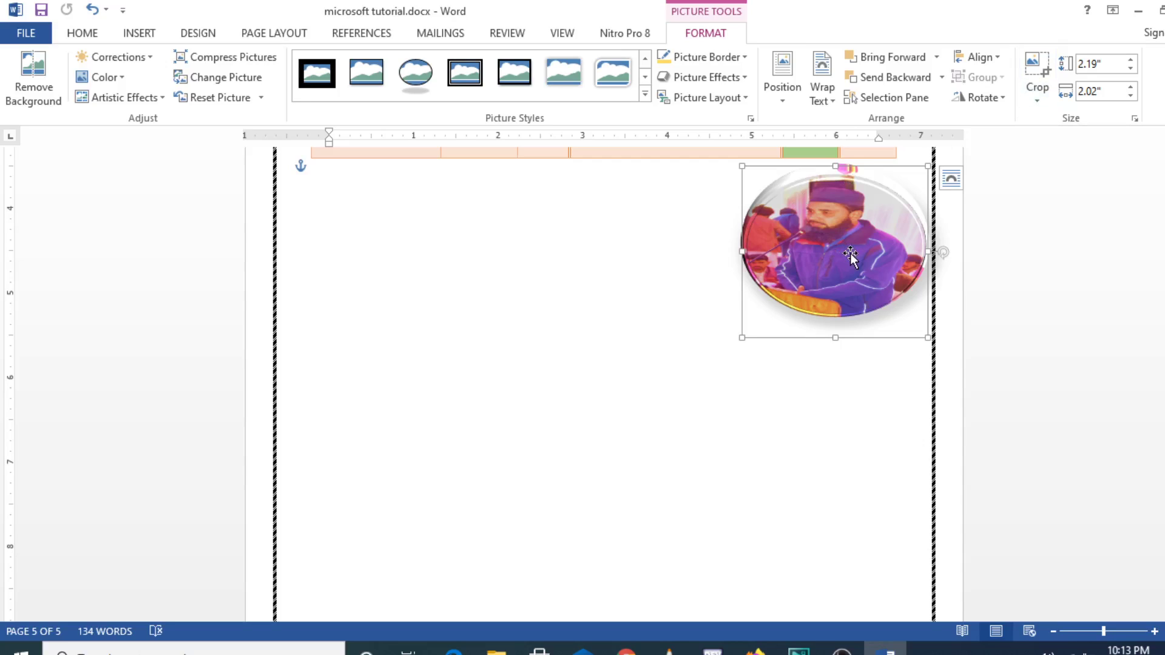
- Move the picture away from the page border to the middle of the page, a little below the table
left_click_drag(850, 255, 651, 322)
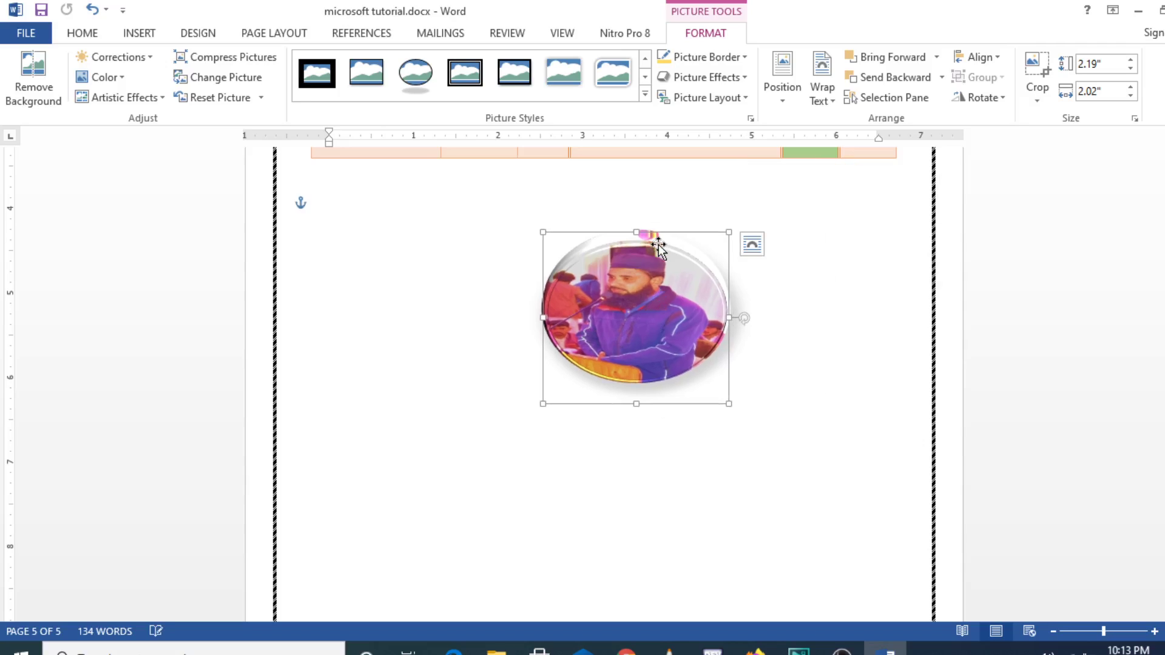
- Try cropping the picture to the moon shape, and undo that crop
left_click(1037, 100)
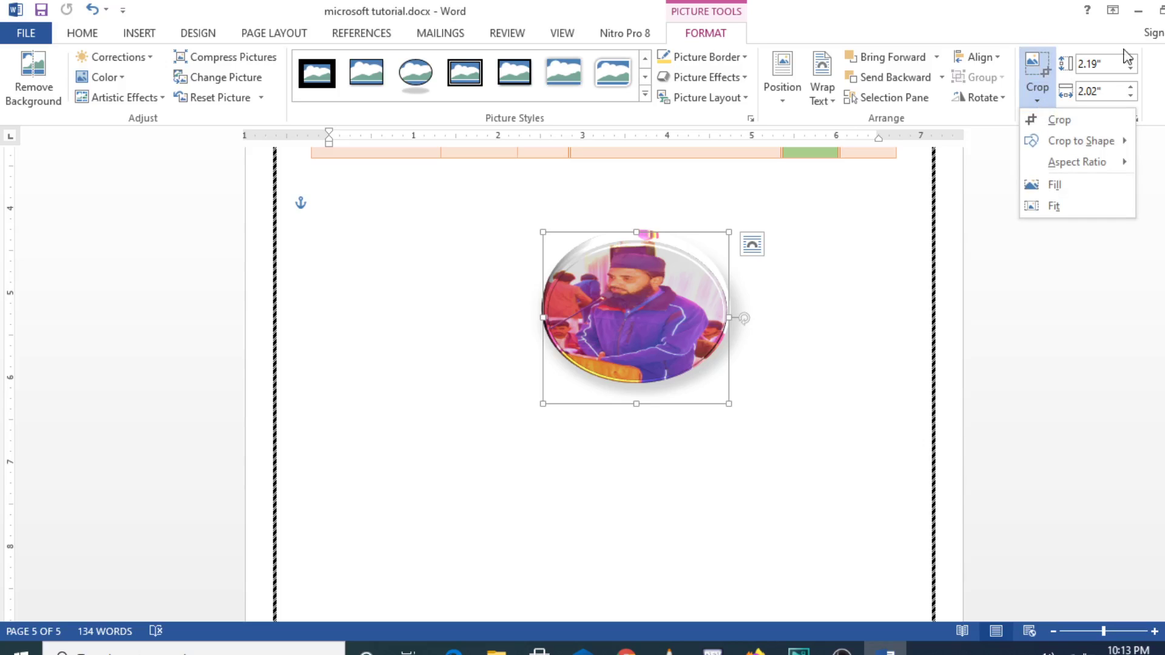
mouse_move(1078, 147)
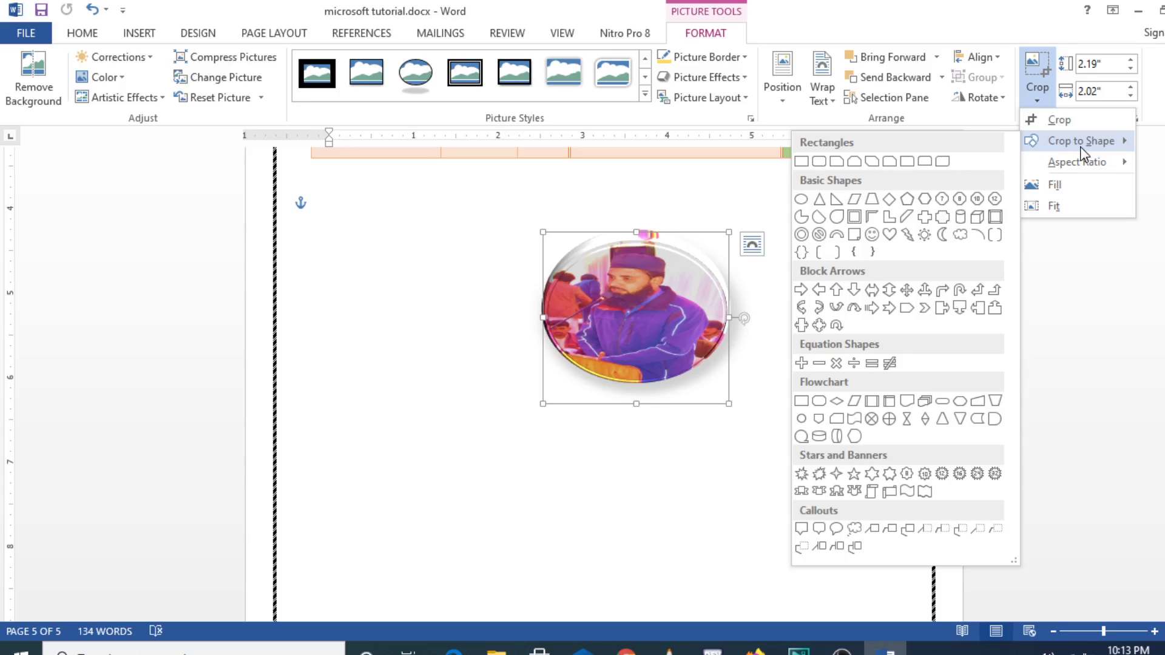
left_click(948, 238)
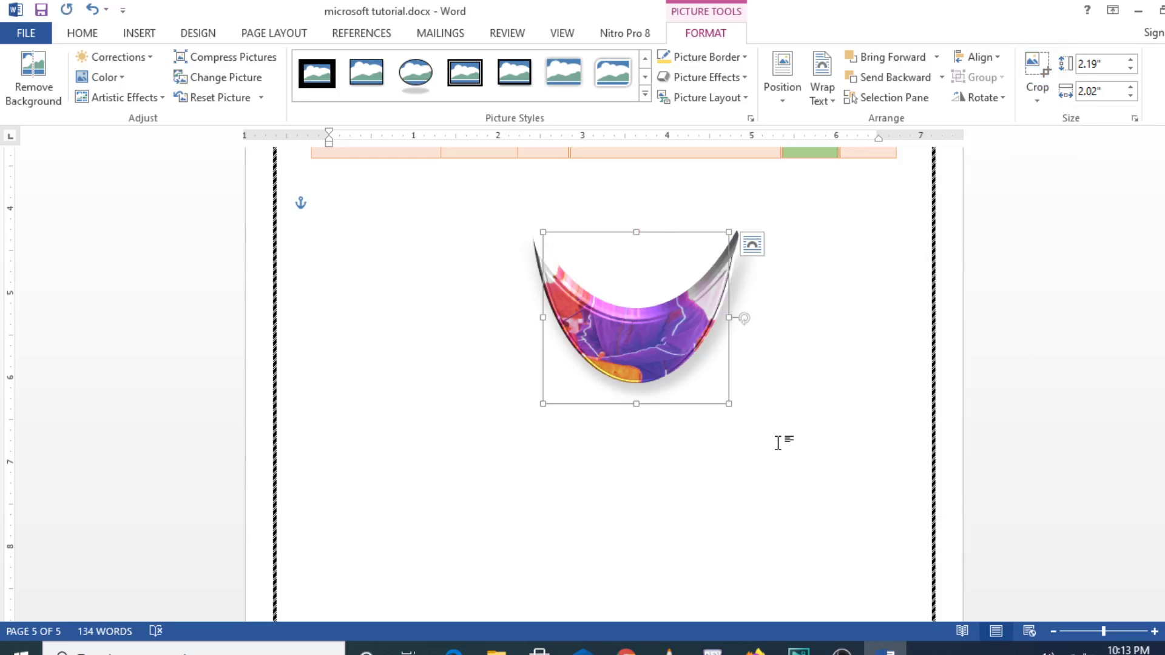
key("ctrl+z")
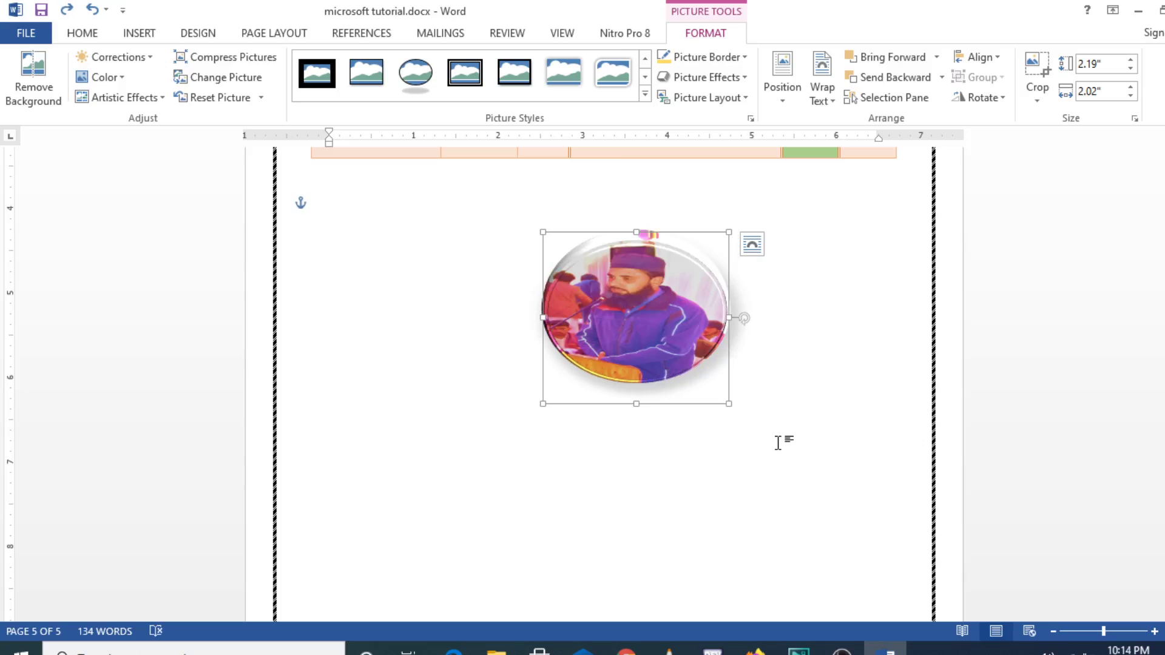
- Crop the picture to the landscape 4:3 aspect ratio
left_click(1038, 104)
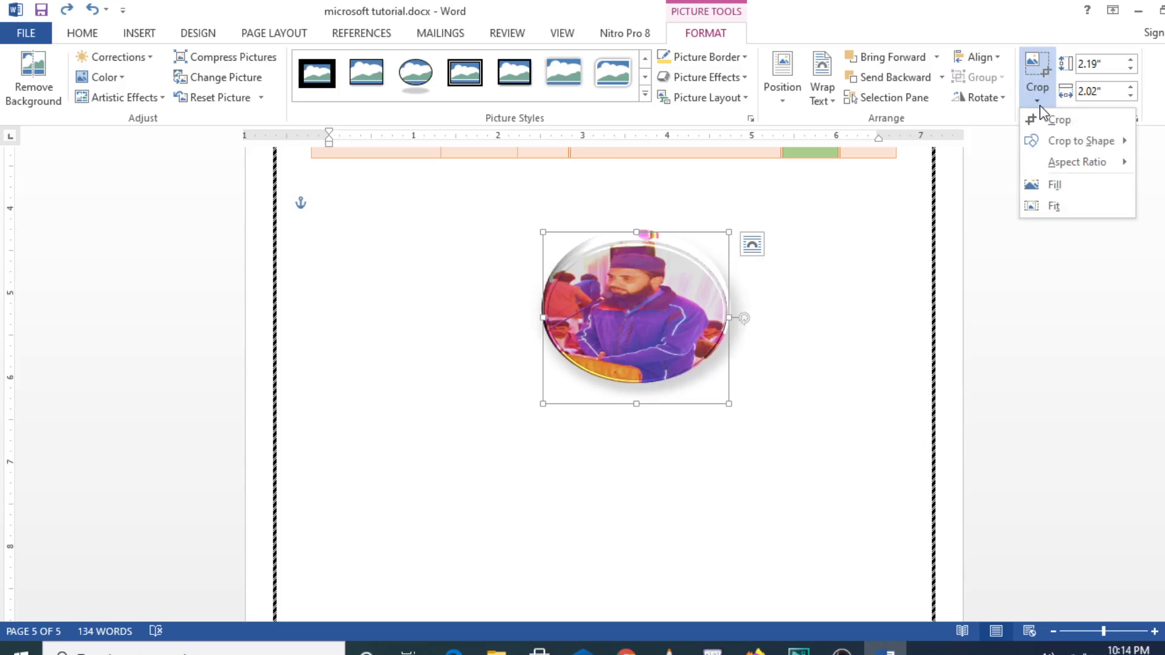
mouse_move(1064, 170)
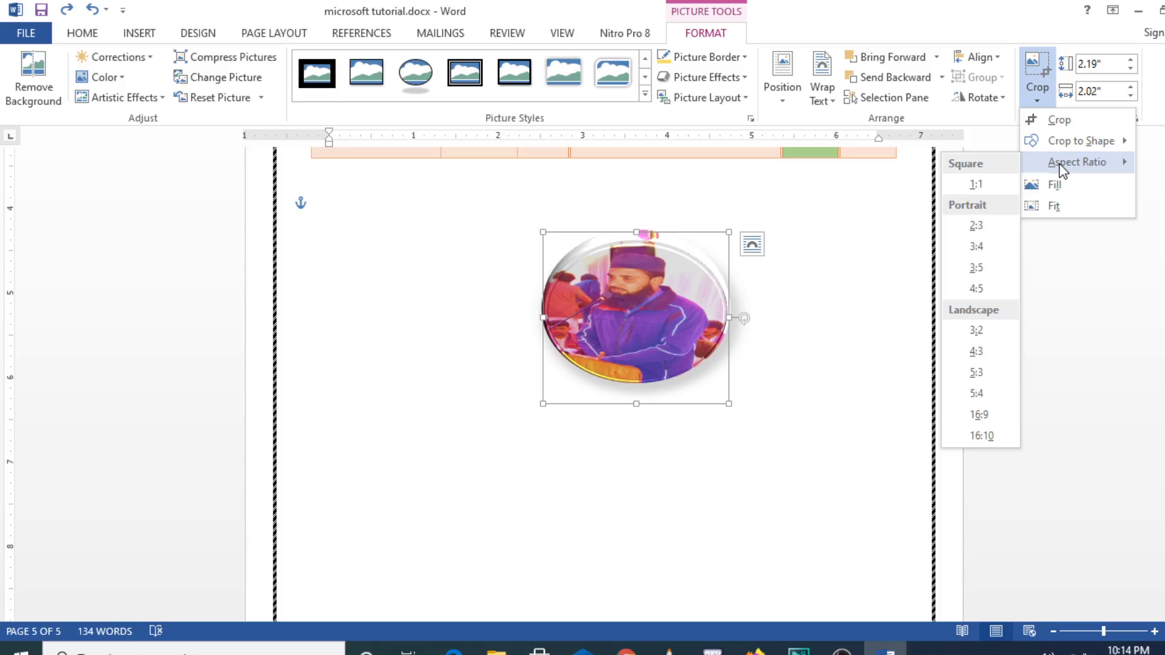
left_click(972, 352)
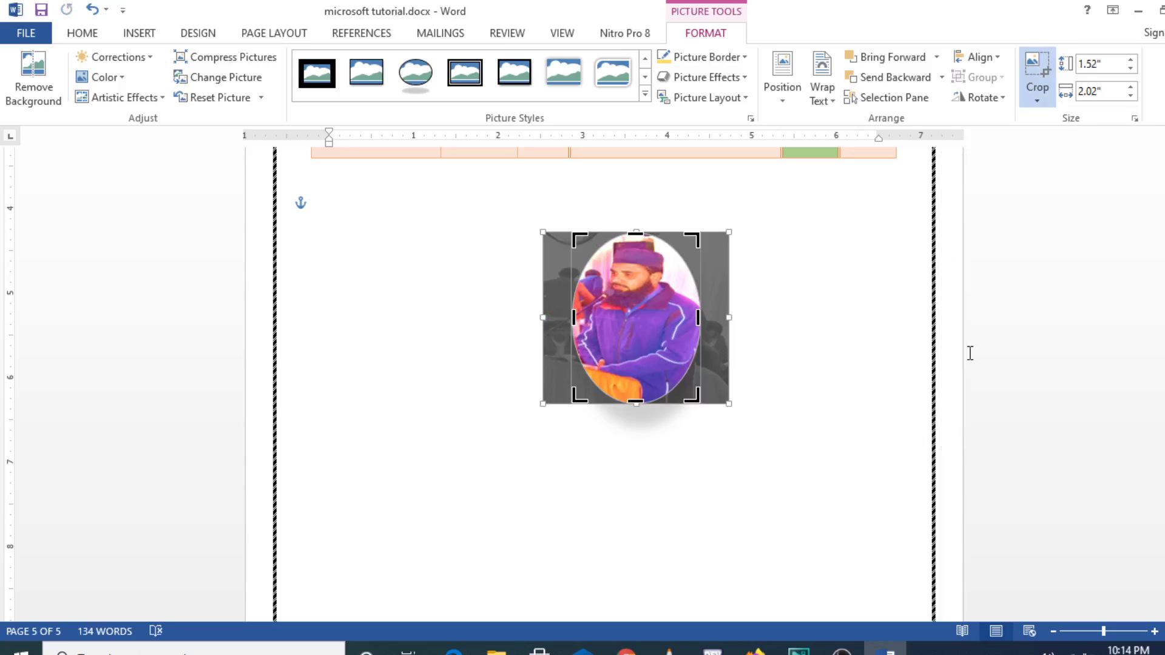
left_click(1035, 96)
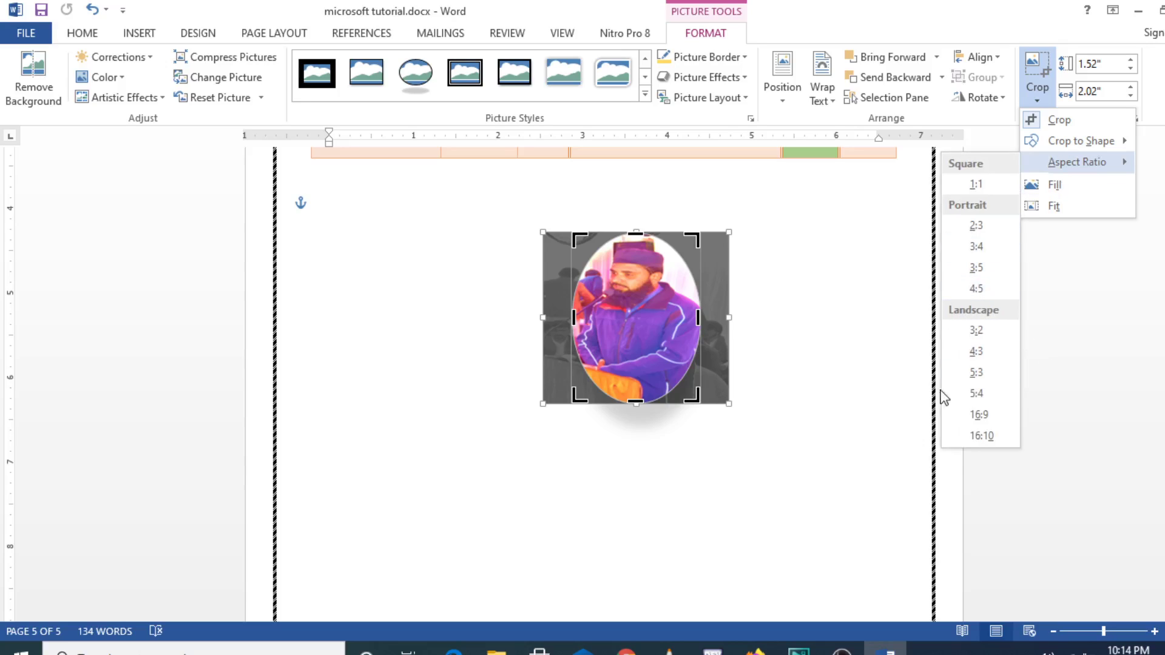
left_click(857, 392)
key("Escape")
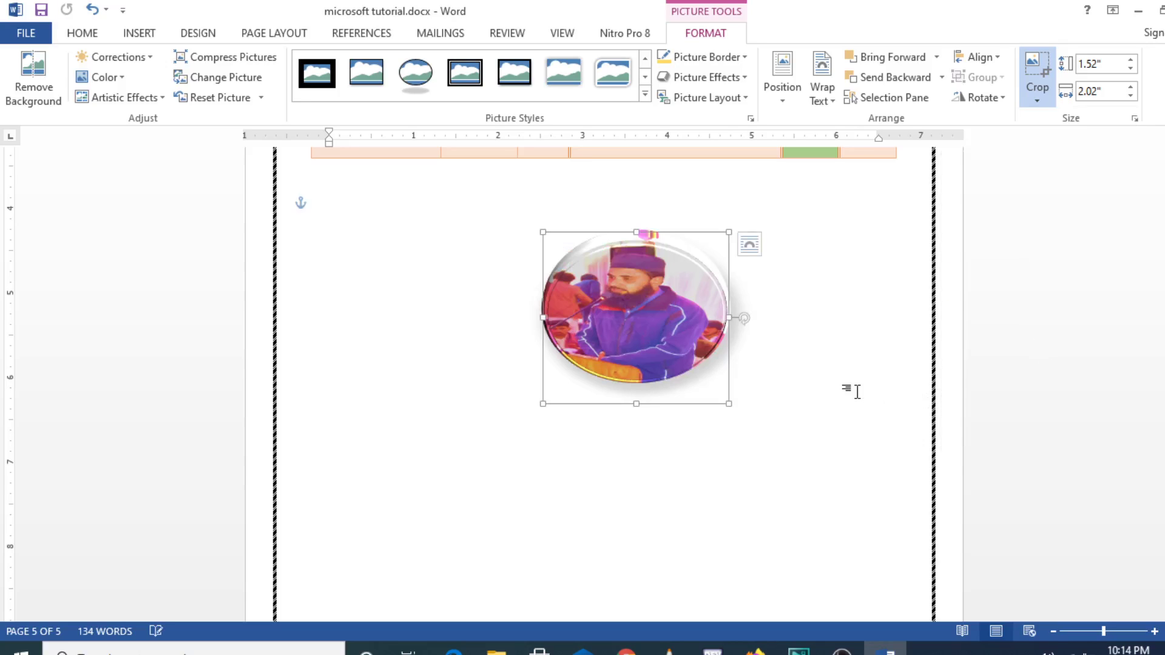